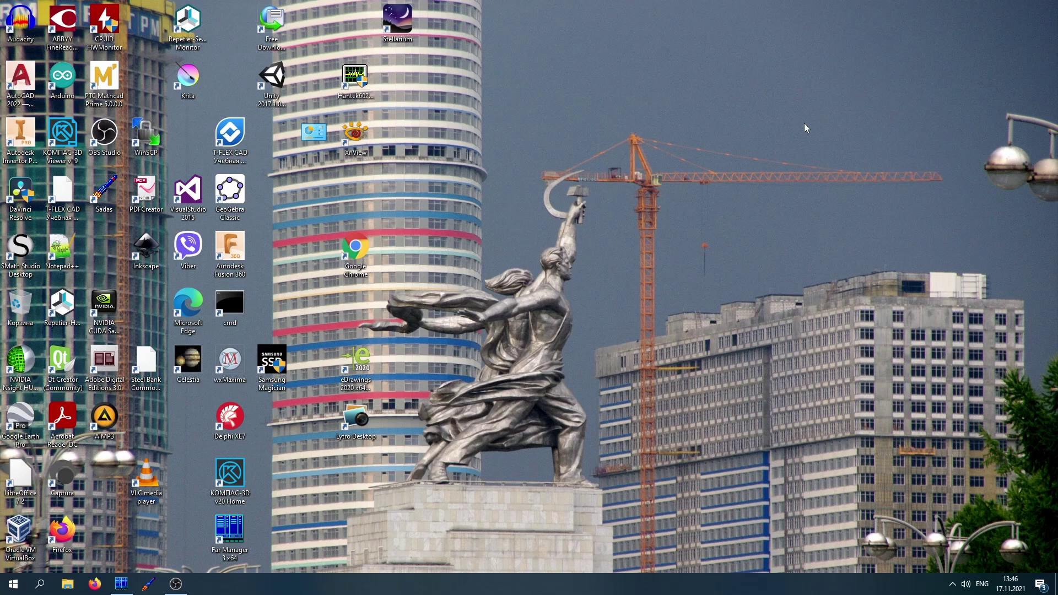
Step: Launch AutoCAD 2022 from its desktop shortcut
{"action": "left_click", "coordinate": [18, 78]}
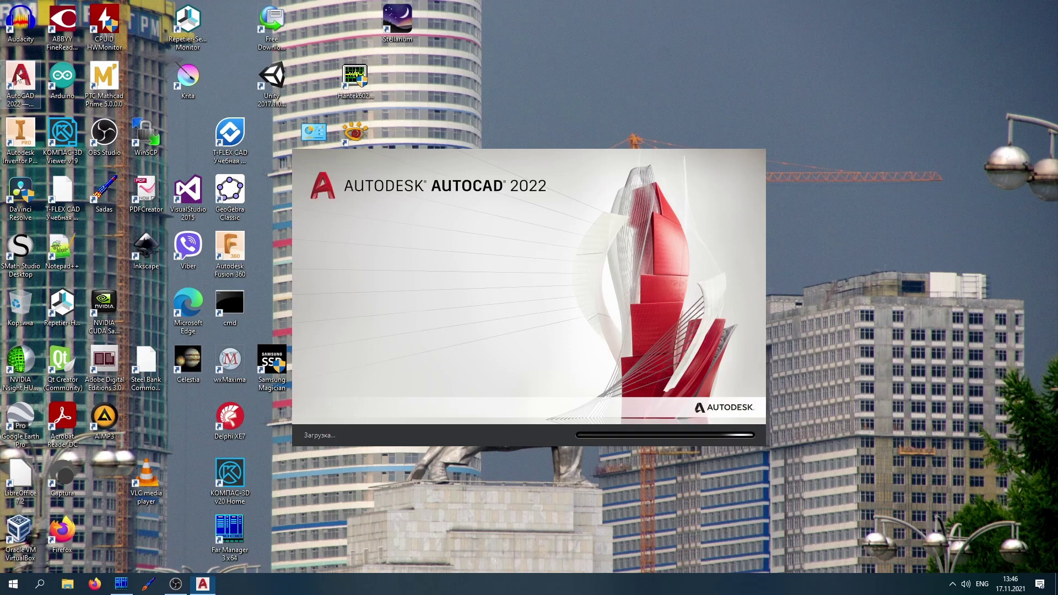
Step: Dismiss the AutoCAD start dialog and focus the command line
{"action": "key", "text": "Return"}
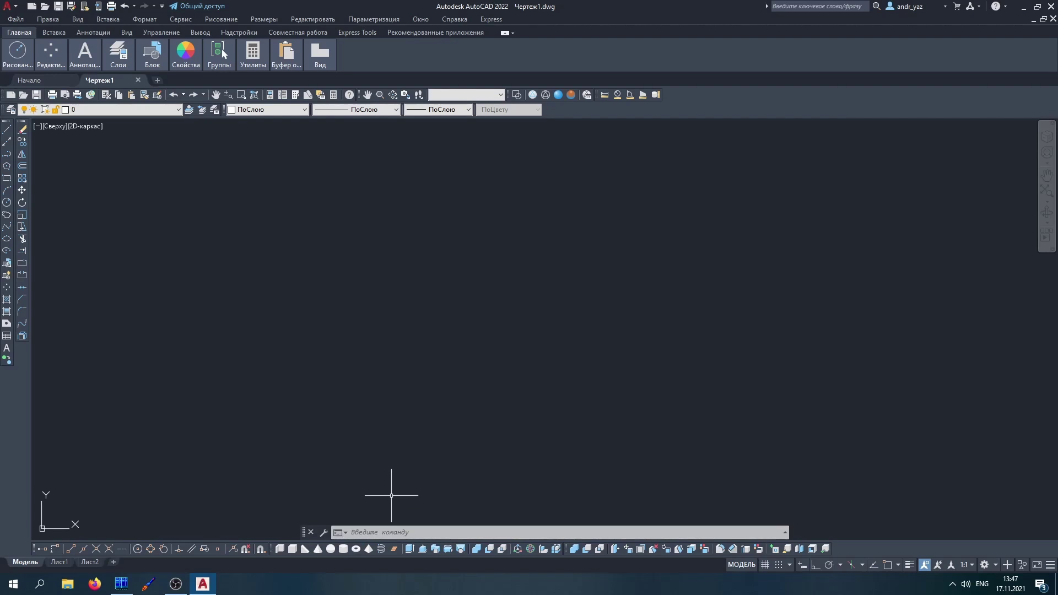
{"action": "left_click", "coordinate": [403, 532]}
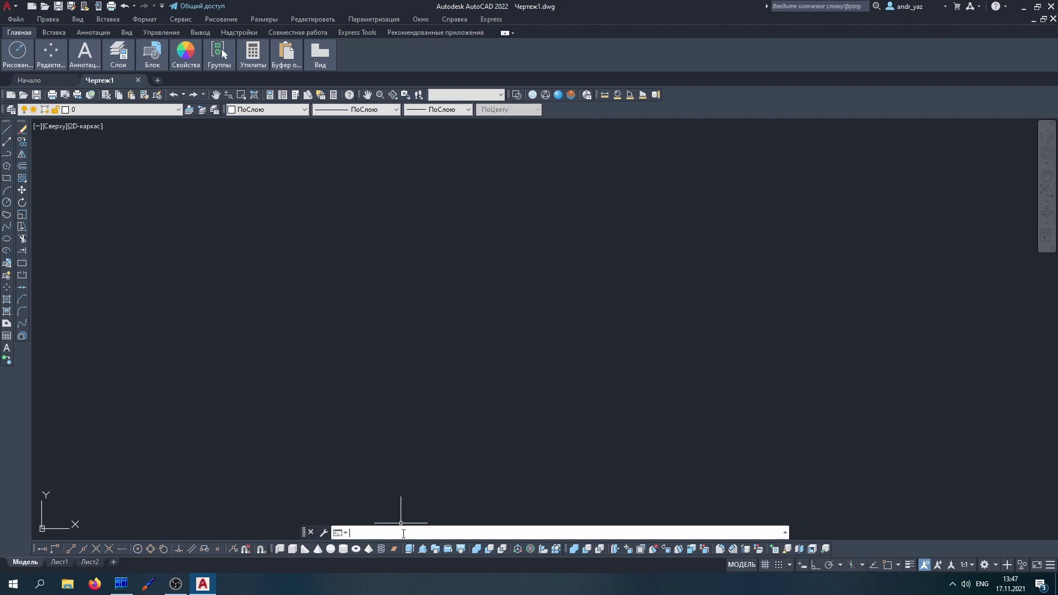
Step: Start Visual LISP with VLISP and show the stk1.lsp code window maximized
{"action": "type", "text": "vlisp"}
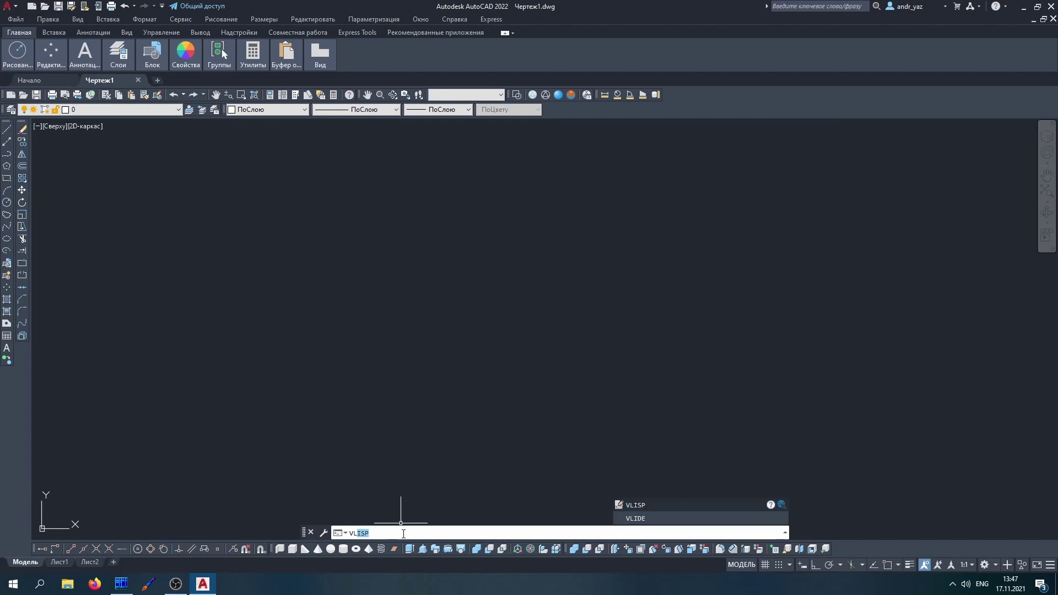
{"action": "key", "text": "Return"}
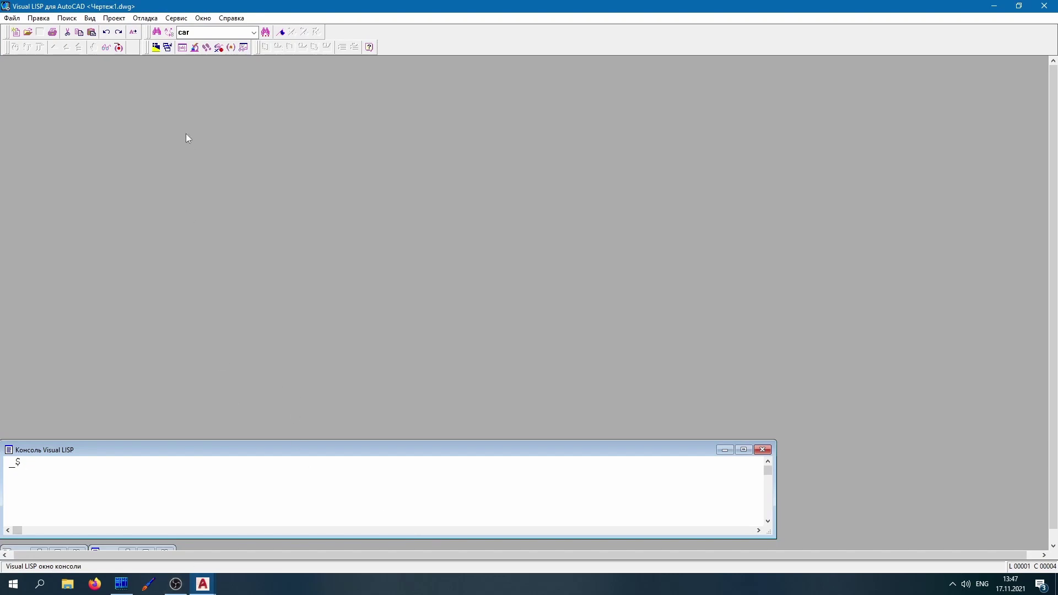
{"action": "left_click", "coordinate": [203, 18]}
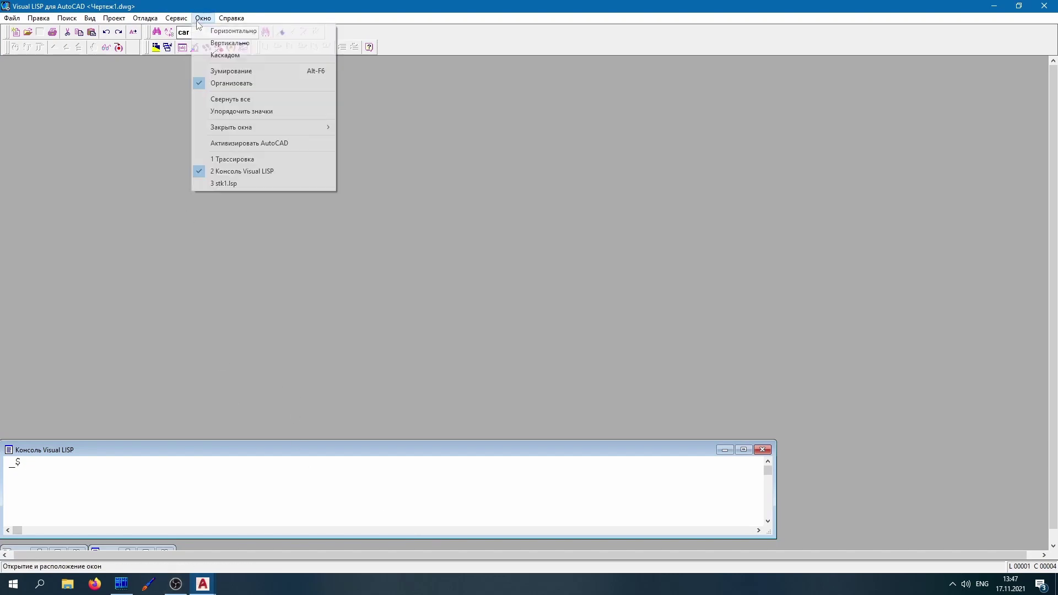
{"action": "left_click", "coordinate": [241, 184]}
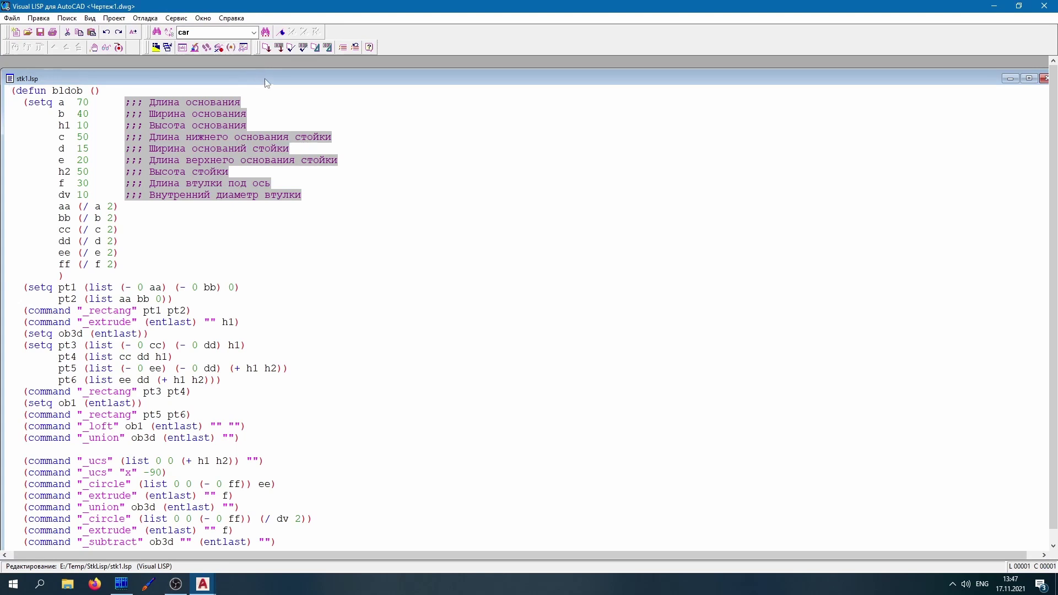
{"action": "left_click_drag", "start_coordinate": [268, 79], "coordinate": [266, 65]}
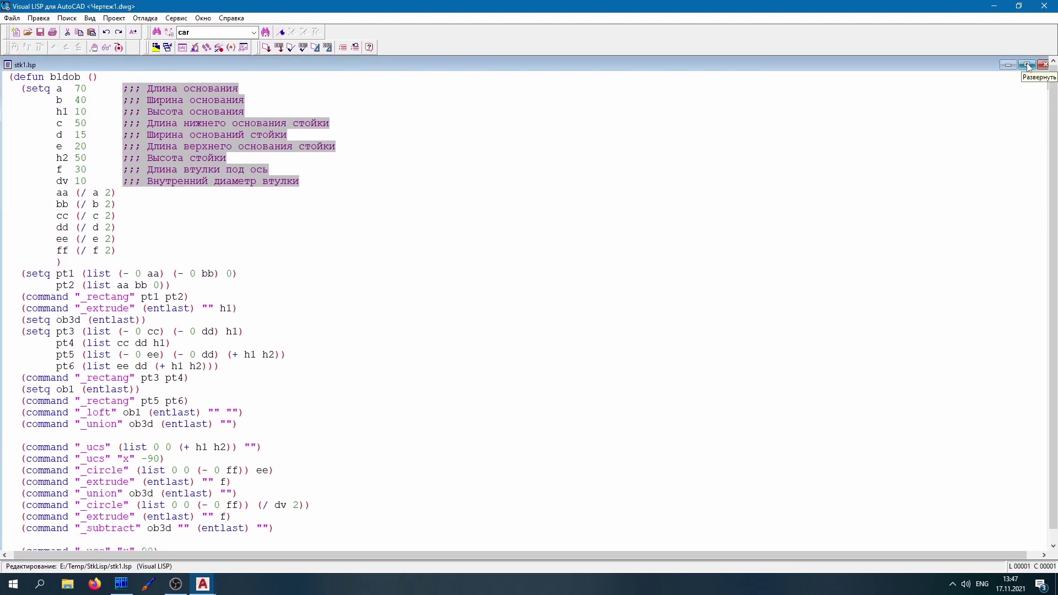
{"action": "left_click", "coordinate": [1029, 65]}
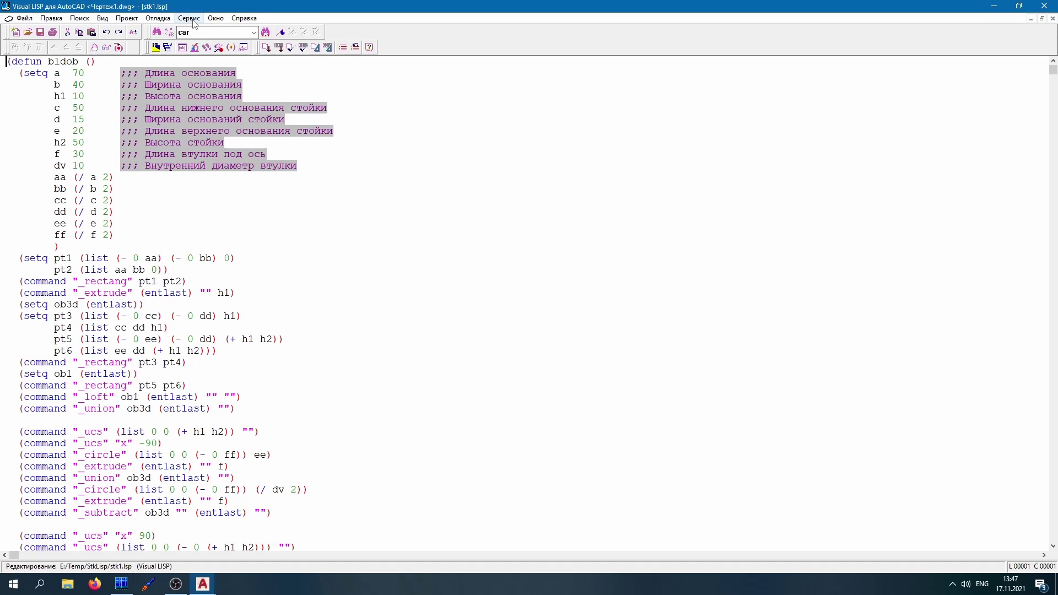
Step: Load the stk1.lsp editor text into AutoCAD and return to the code
{"action": "left_click", "coordinate": [189, 18]}
{"action": "left_click", "coordinate": [206, 41]}
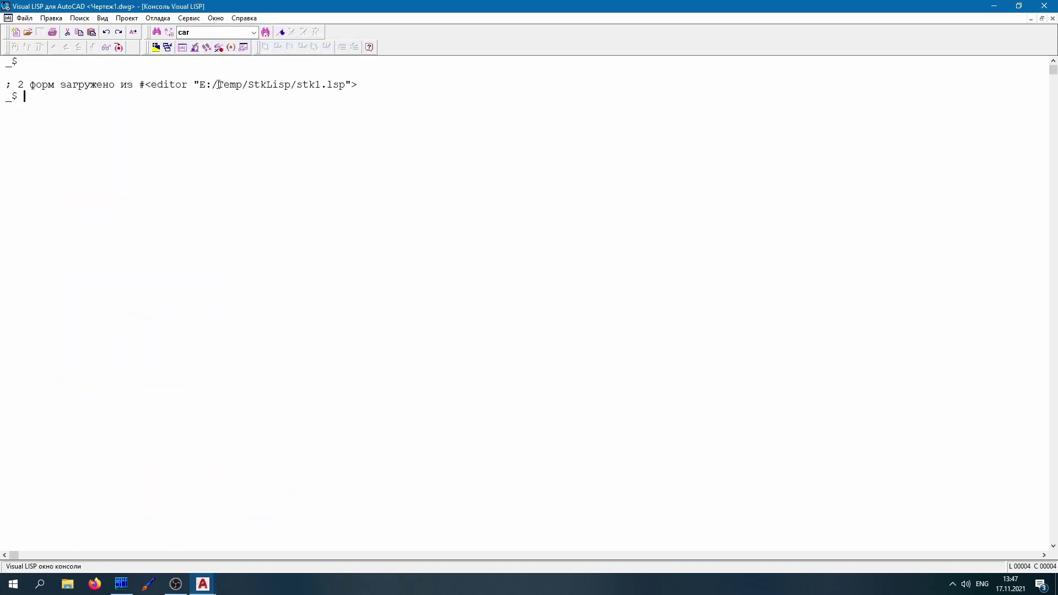
{"action": "left_click", "coordinate": [189, 18]}
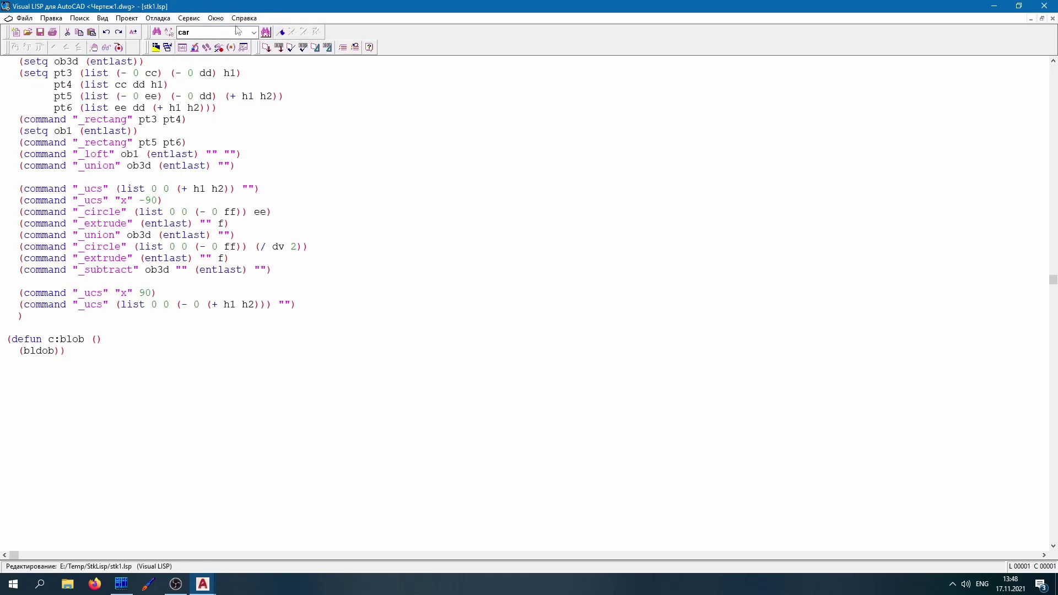
{"action": "left_click", "coordinate": [214, 18]}
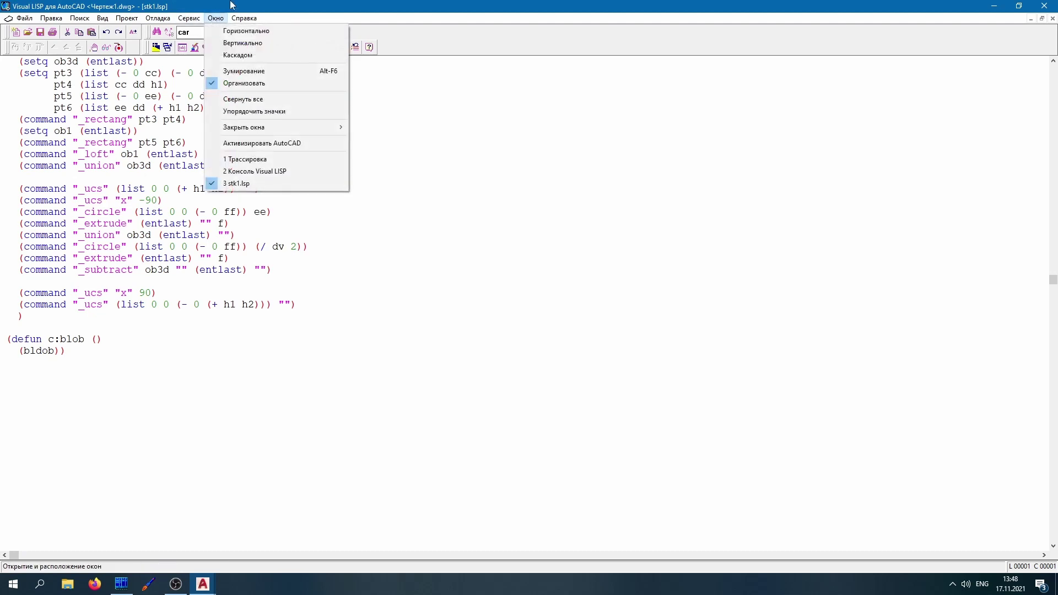
{"action": "left_click", "coordinate": [513, 183]}
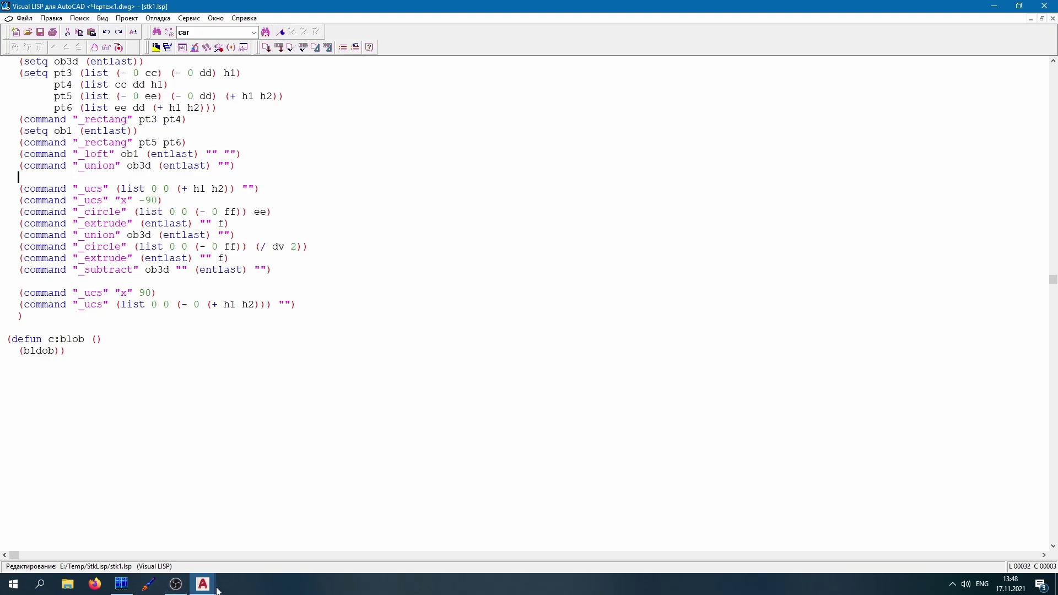
Step: Back in AutoCAD, pan and orbit the view into a 3D angle
{"action": "mouse_move", "coordinate": [203, 584]}
{"action": "left_click", "coordinate": [171, 551]}
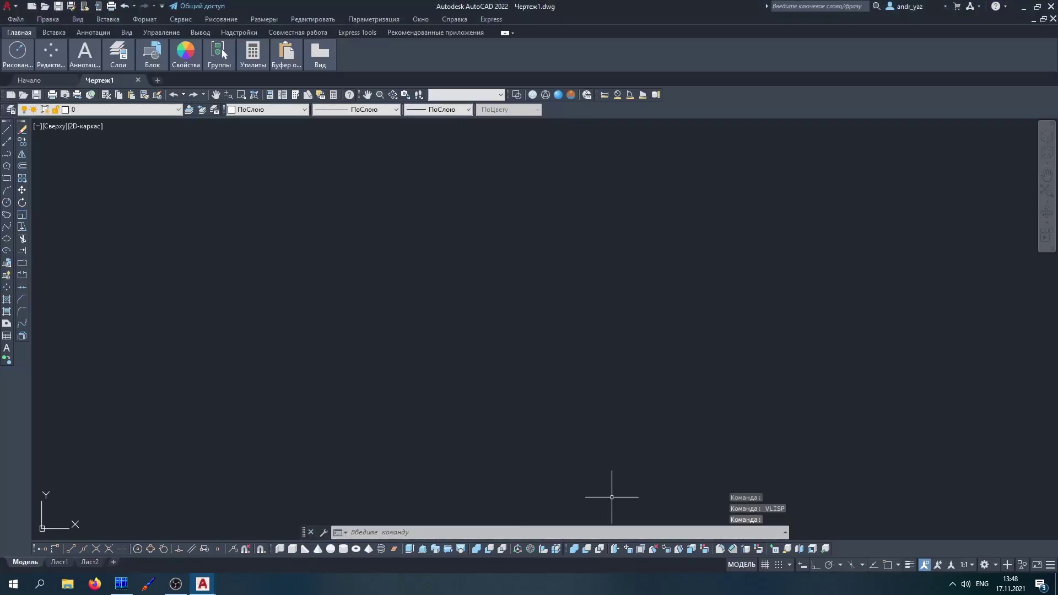
{"action": "middle_click_drag", "start_coordinate": [361, 380], "coordinate": [780, 197]}
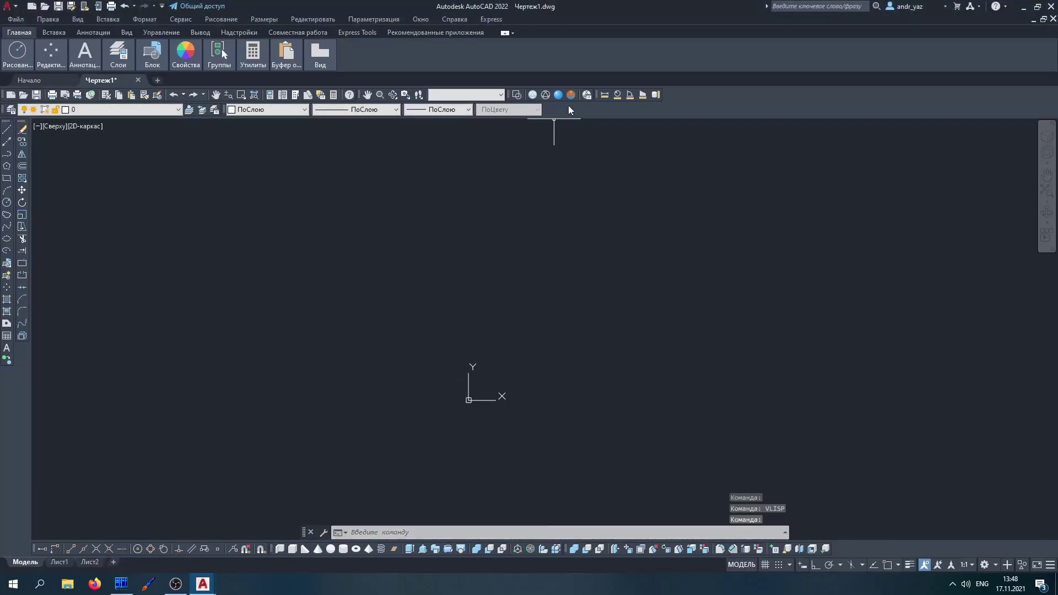
{"action": "left_click", "coordinate": [393, 95]}
{"action": "mouse_move", "coordinate": [508, 457]}
{"action": "left_mouse_down"}
{"action": "mouse_move", "coordinate": [498, 406]}
{"action": "mouse_move", "coordinate": [609, 289]}
{"action": "mouse_move", "coordinate": [593, 307]}
{"action": "left_mouse_up"}
{"action": "right_click", "coordinate": [381, 231]}
{"action": "left_click", "coordinate": [434, 241]}
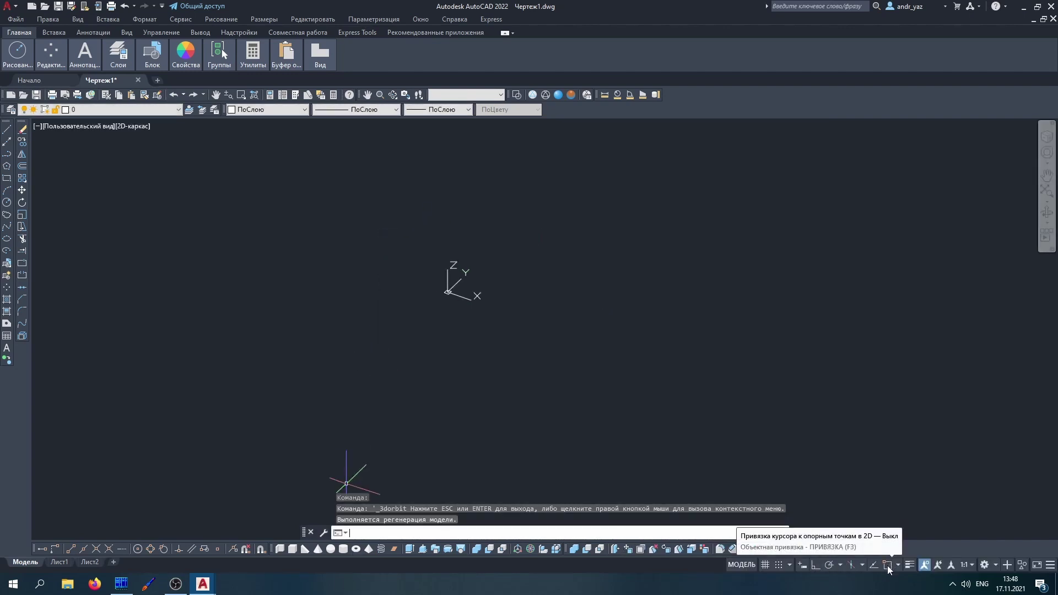
Step: Run BLOB to draw the wireframe bracket
{"action": "type", "text": "ь"}
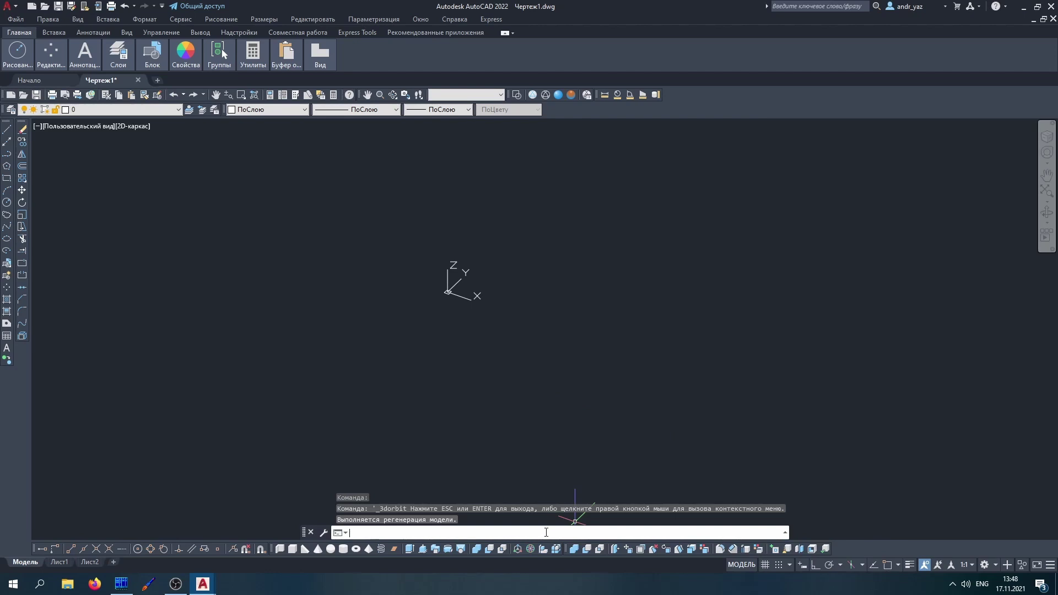
{"action": "key", "text": "BackSpace"}
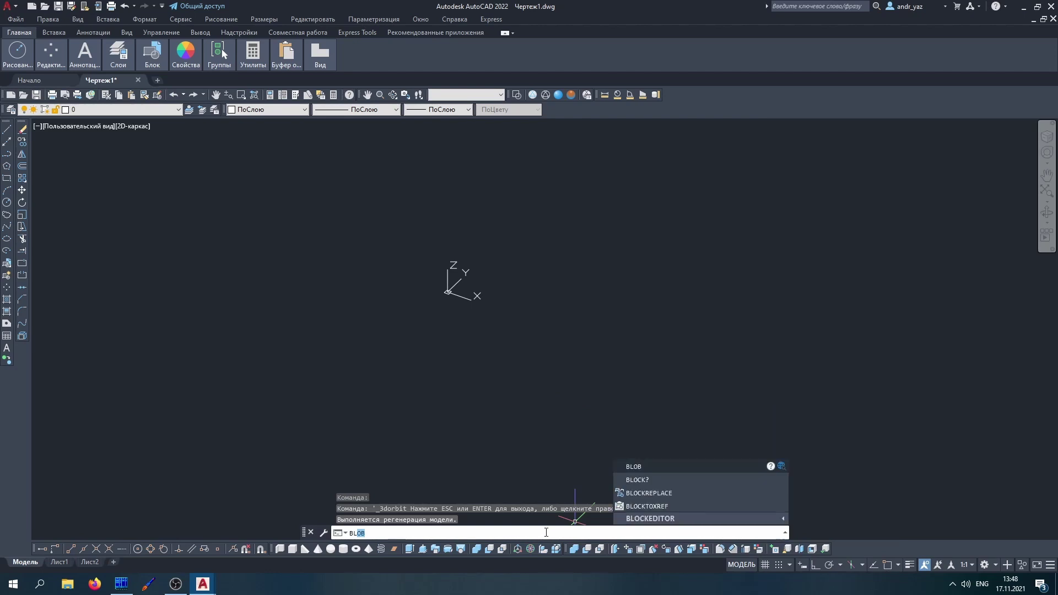
{"action": "type", "text": "BLOB"}
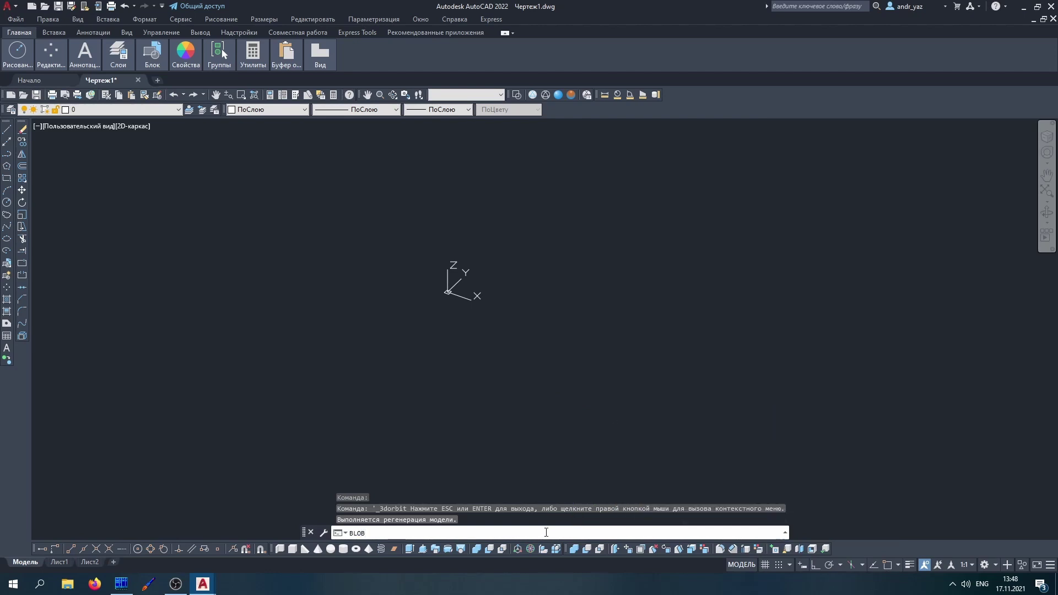
{"action": "key", "text": "Return"}
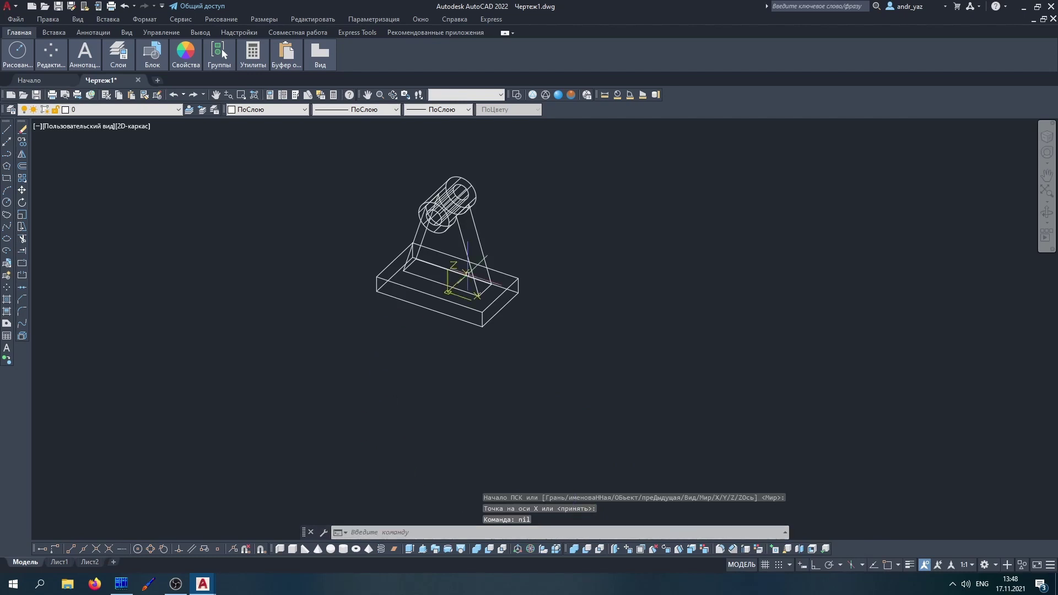
Step: Apply the Conceptual visual style and pan the bracket lower in the viewport
{"action": "left_click", "coordinate": [570, 96]}
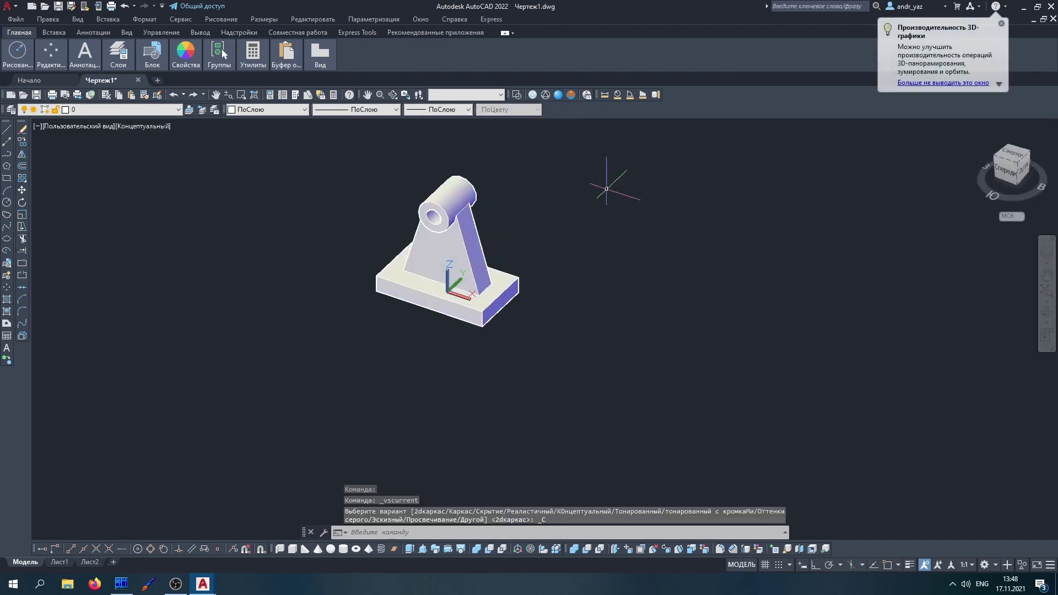
{"action": "middle_click_drag", "start_coordinate": [610, 185], "coordinate": [610, 261]}
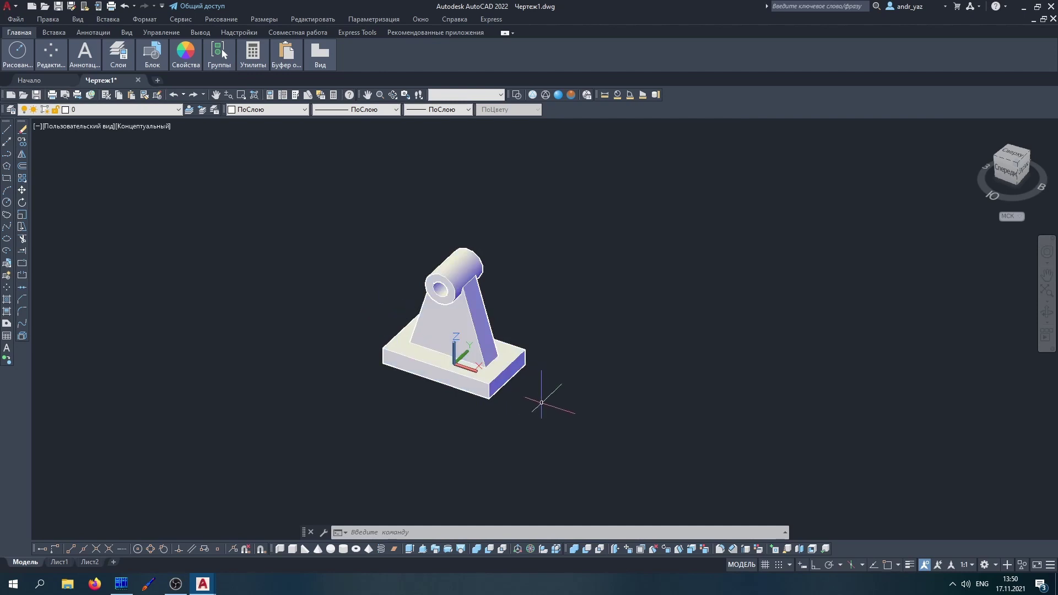
{"action": "mouse_move", "coordinate": [522, 367]}
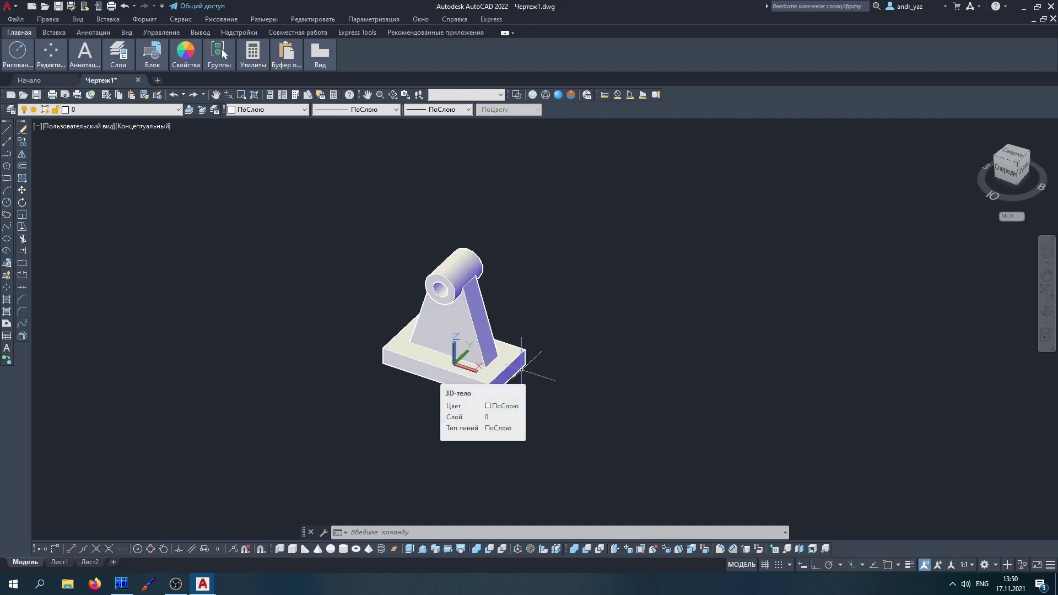
Step: Zoom to the BLOB bracket, window-select it and erase it
{"action": "scroll", "coordinate": [431, 290], "scroll_direction": "up", "scroll_amount": 4}
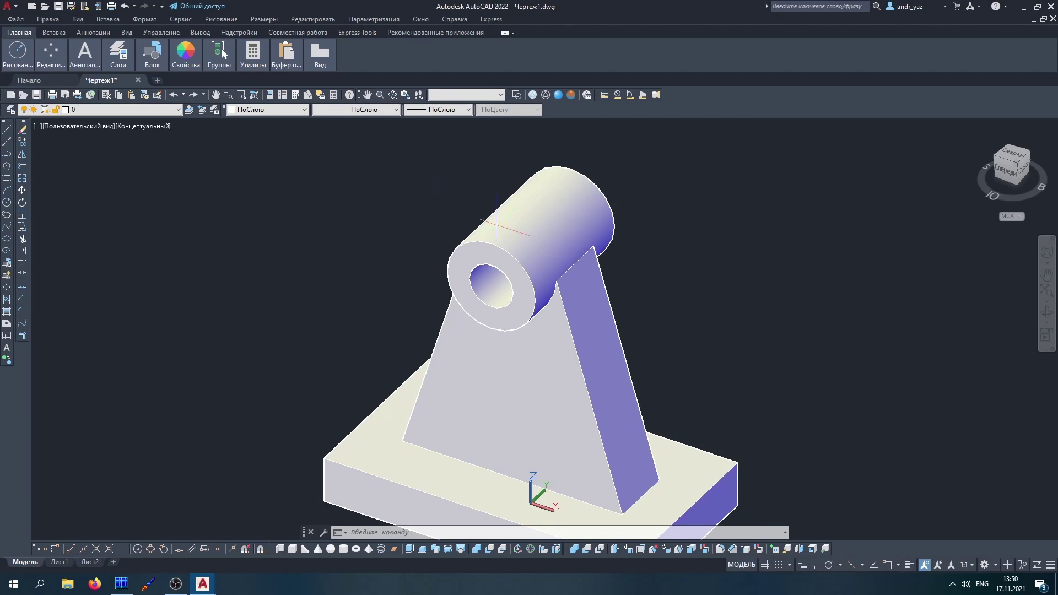
{"action": "scroll", "coordinate": [525, 293], "scroll_direction": "down", "scroll_amount": 1}
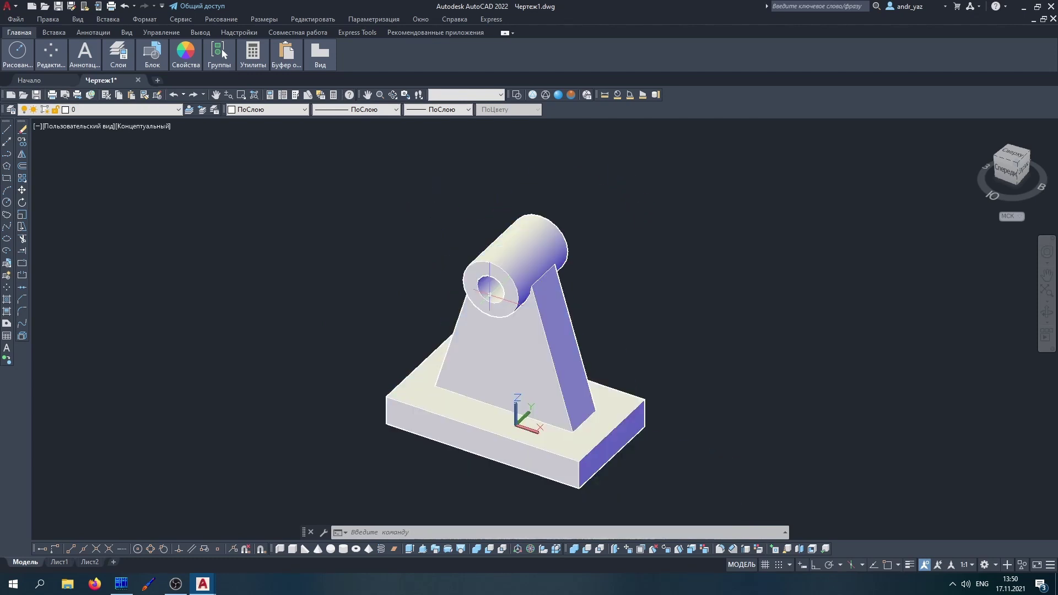
{"action": "scroll", "coordinate": [419, 300], "scroll_direction": "down", "scroll_amount": 1}
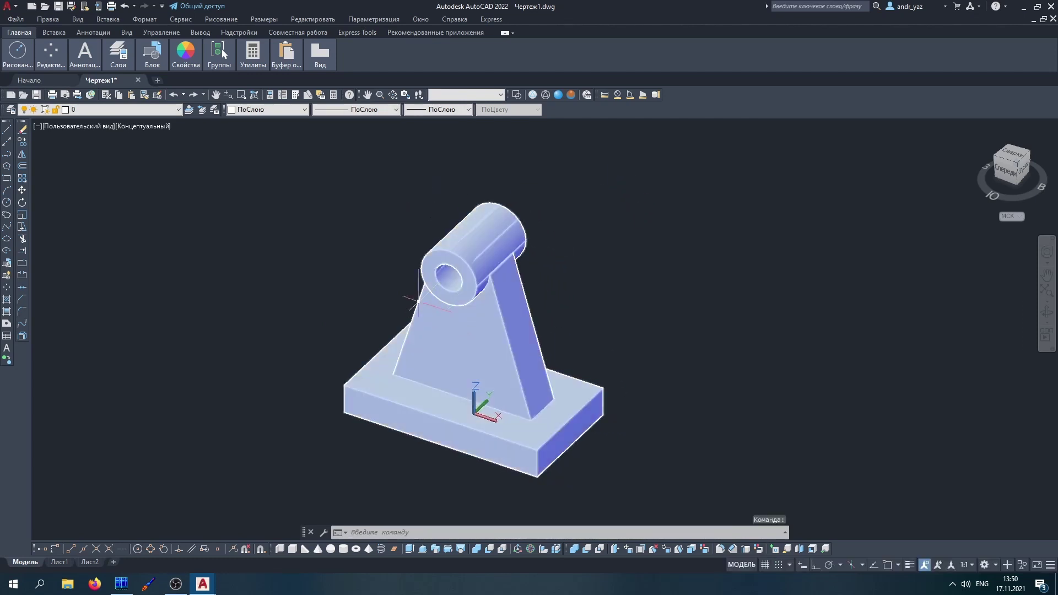
{"action": "mouse_move", "coordinate": [418, 301]}
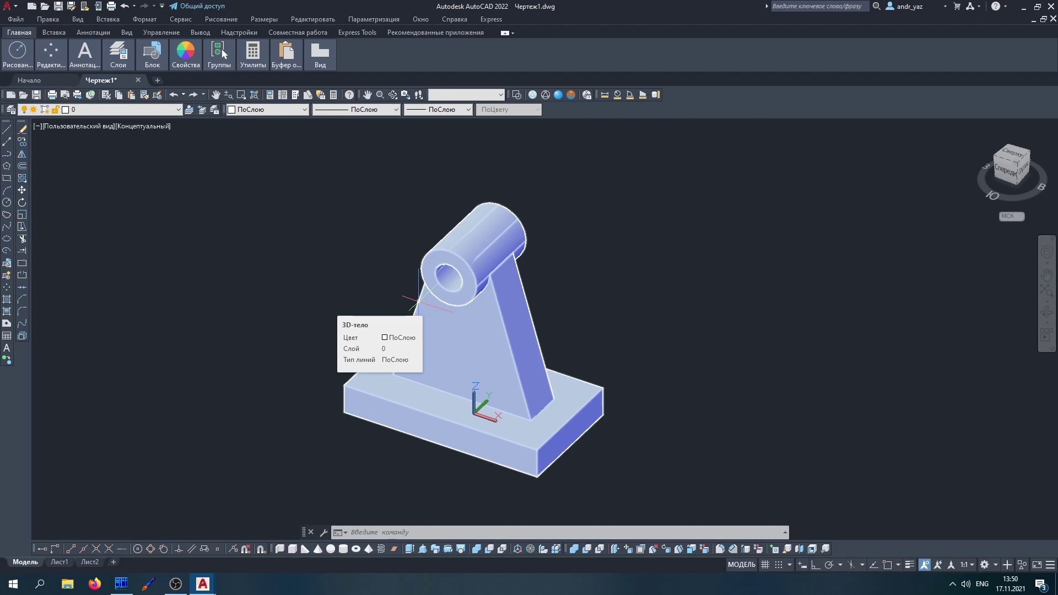
{"action": "scroll", "coordinate": [660, 406], "scroll_direction": "down", "scroll_amount": 3}
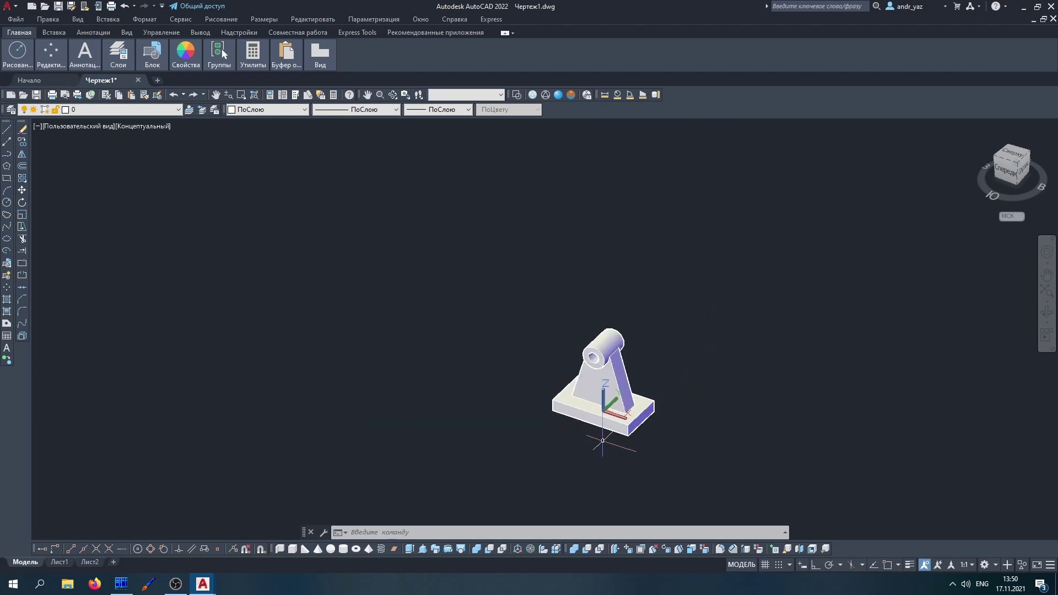
{"action": "scroll", "coordinate": [660, 406], "scroll_direction": "up", "scroll_amount": 5}
{"action": "middle_click_drag", "start_coordinate": [639, 386], "coordinate": [463, 394]}
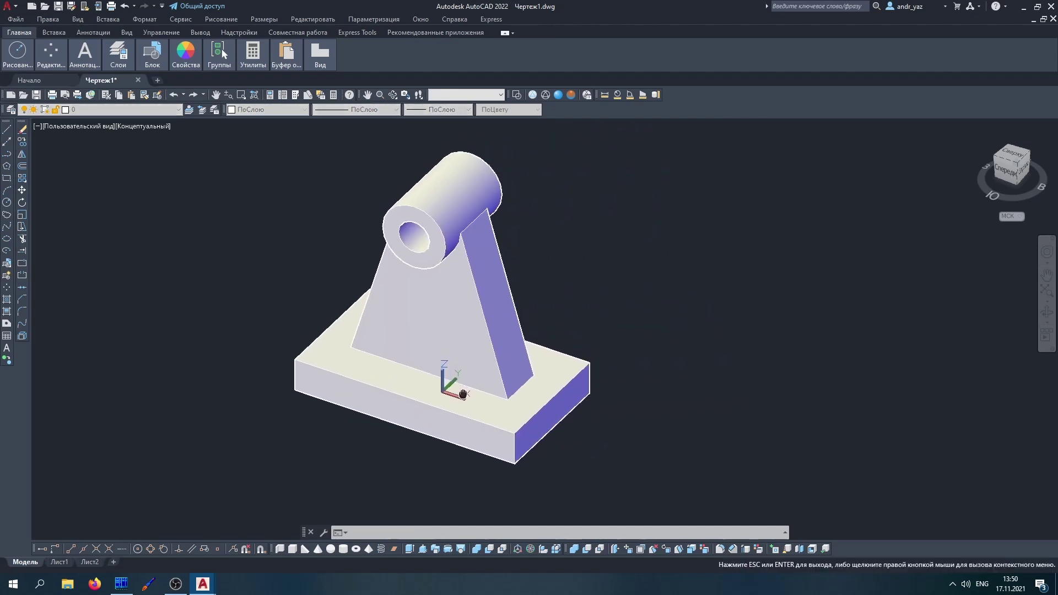
{"action": "left_click", "coordinate": [764, 475]}
{"action": "left_click", "coordinate": [215, 176]}
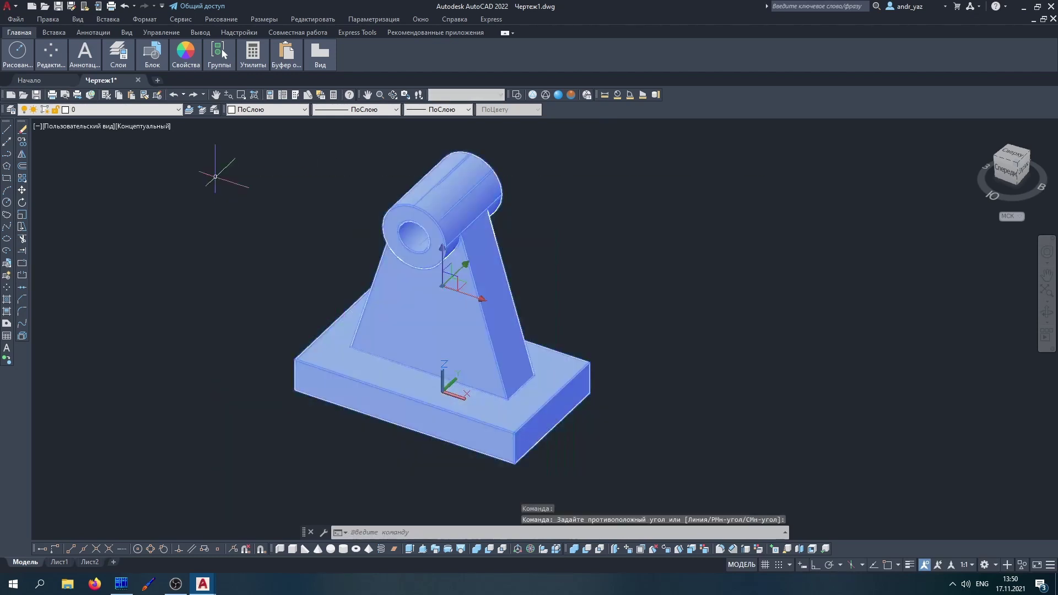
{"action": "key", "text": "Delete"}
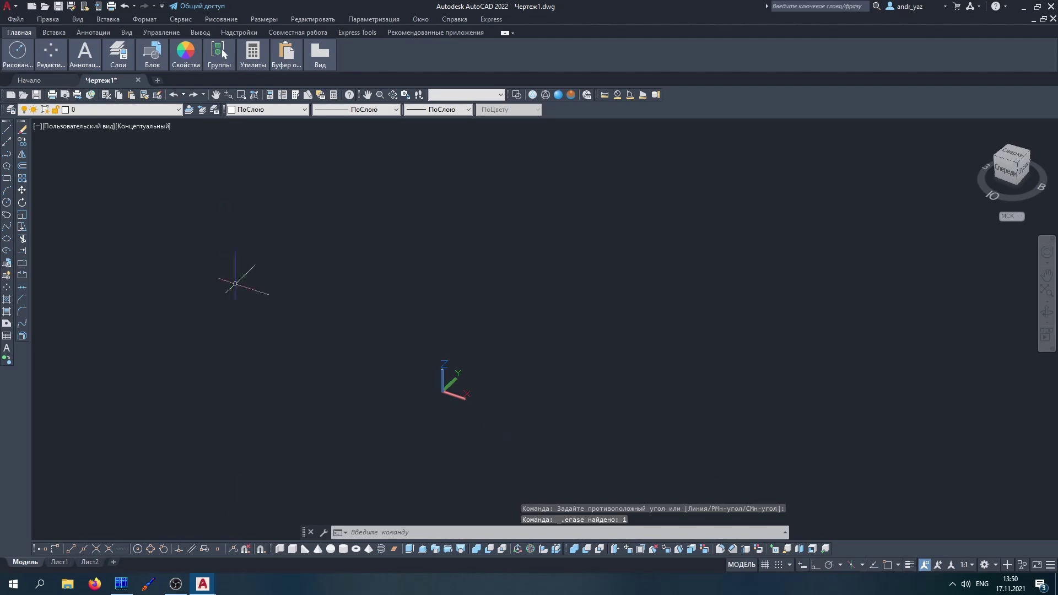
{"action": "left_click", "coordinate": [203, 586]}
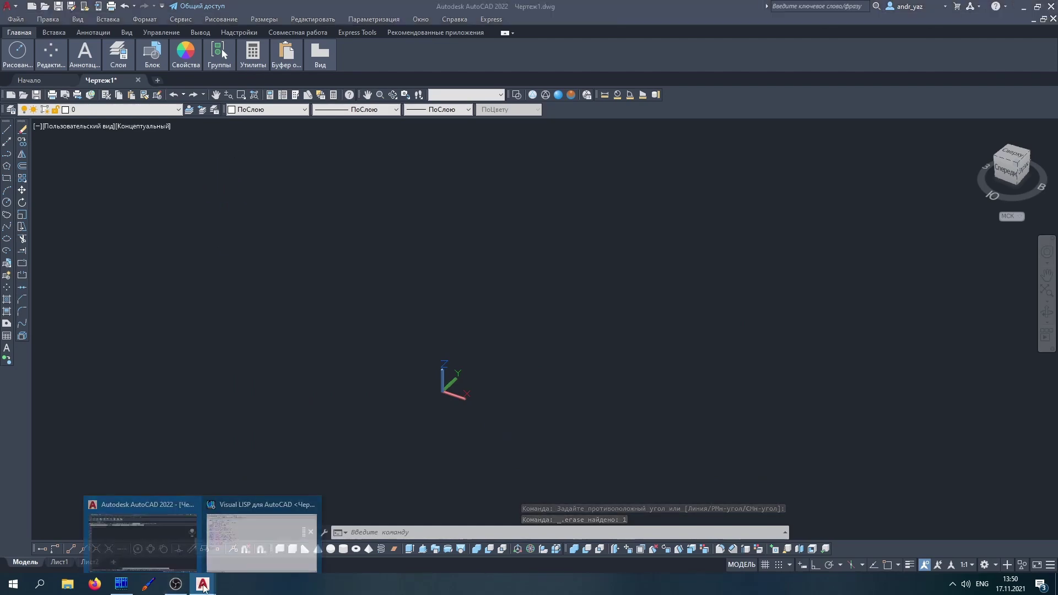
Step: Return to Visual LISP and scroll to bldob's variables a 70, b 40, h1 10
{"action": "left_click", "coordinate": [231, 557]}
{"action": "scroll", "coordinate": [237, 419], "scroll_direction": "up", "scroll_amount": 7}
{"action": "scroll", "coordinate": [236, 419], "scroll_direction": "up", "scroll_amount": 1}
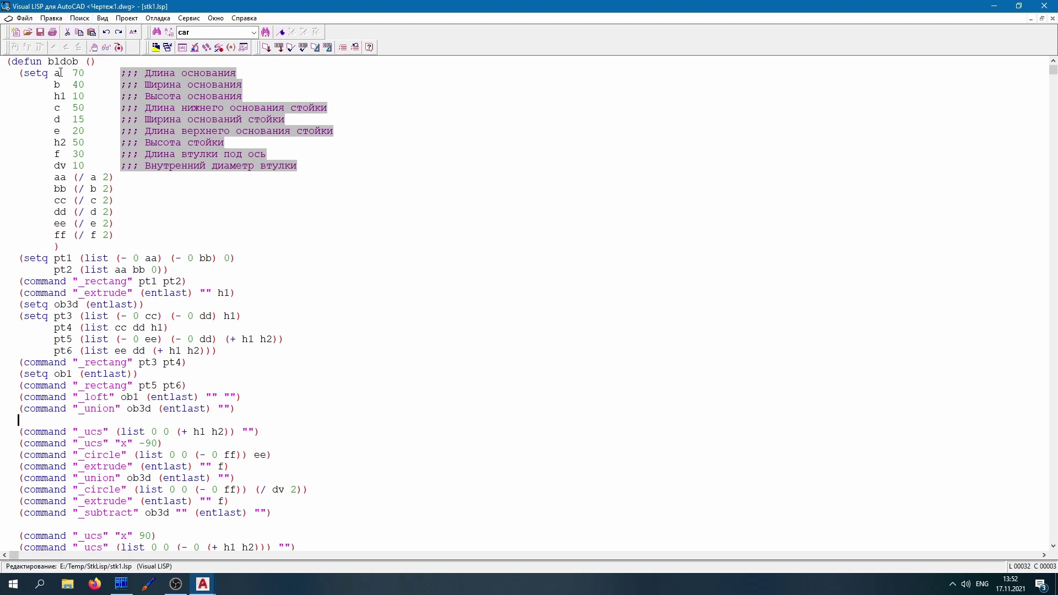
Step: Replace a's value 70 with (getreal "" and place the cursor inside the quotes
{"action": "left_click", "coordinate": [61, 73]}
{"action": "left_click", "coordinate": [84, 73]}
{"action": "key", "text": "BackSpace"}
{"action": "key", "text": "BackSpace"}
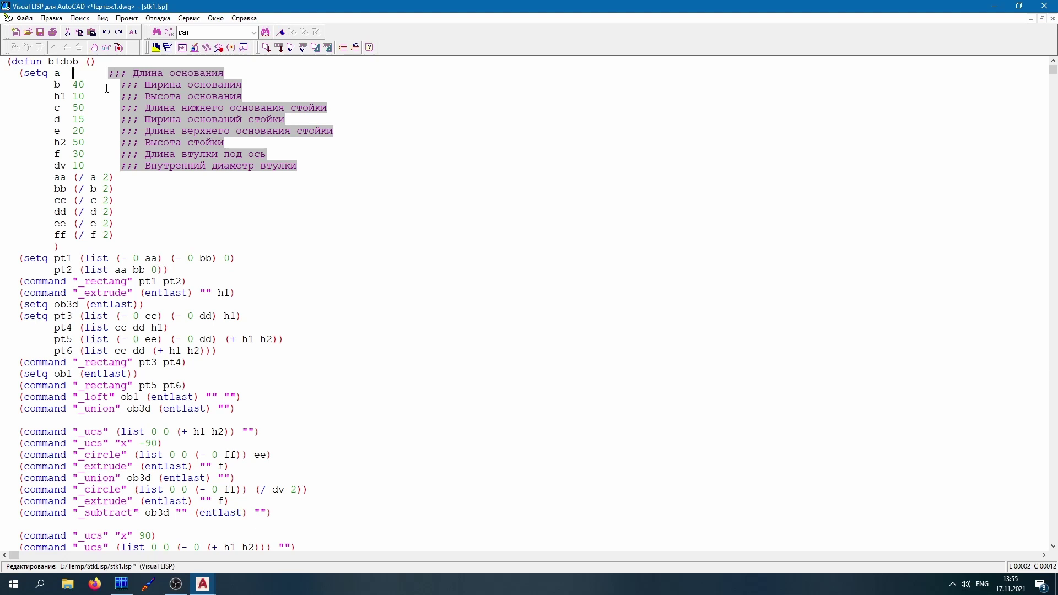
{"action": "type", "text": "("}
{"action": "type", "text": "get"}
{"action": "type", "text": "re"}
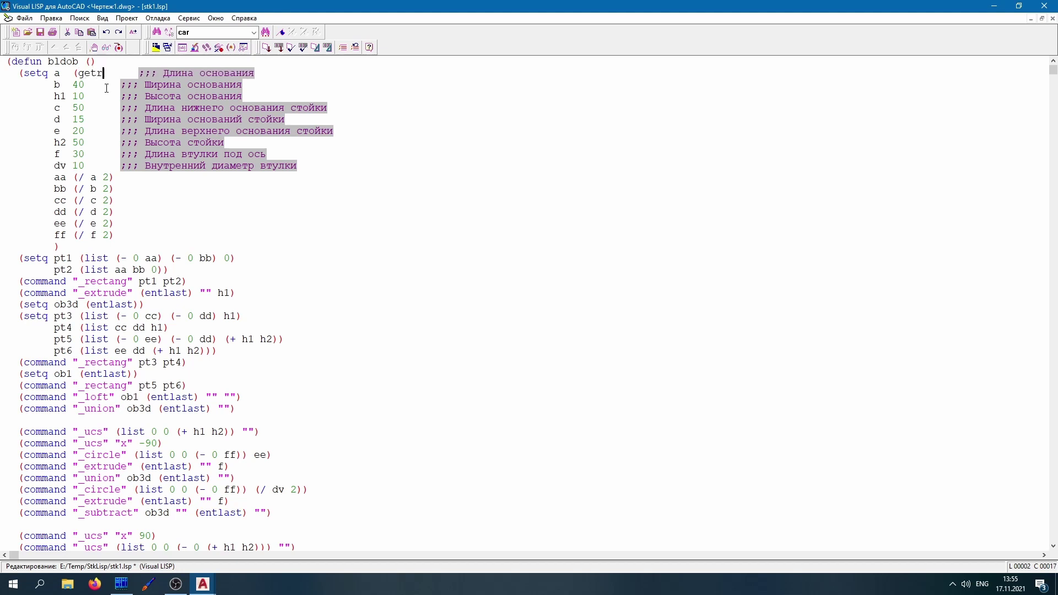
{"action": "type", "text": "al"}
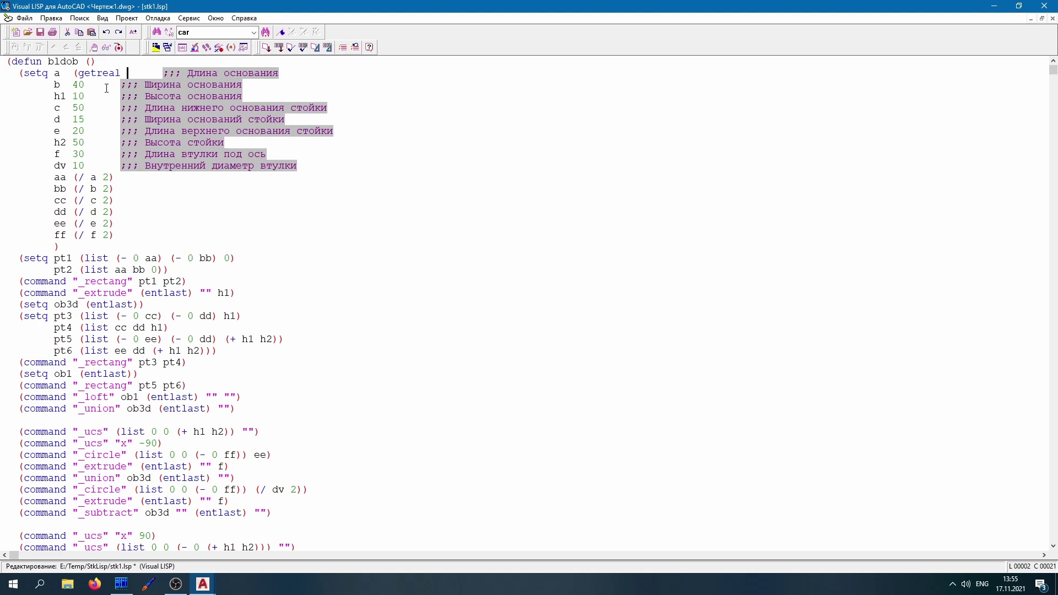
{"action": "type", "text": "\"\""}
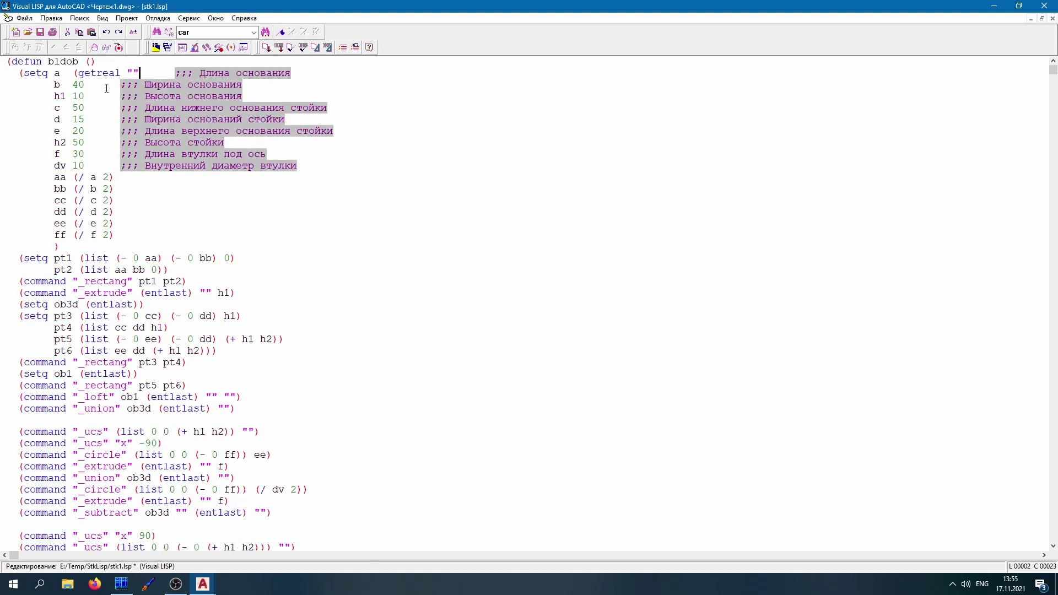
{"action": "key", "text": "Left"}
Step: Complete a's call as (getreal "Длина основания:")
{"action": "type", "text": "Lkbyf"}
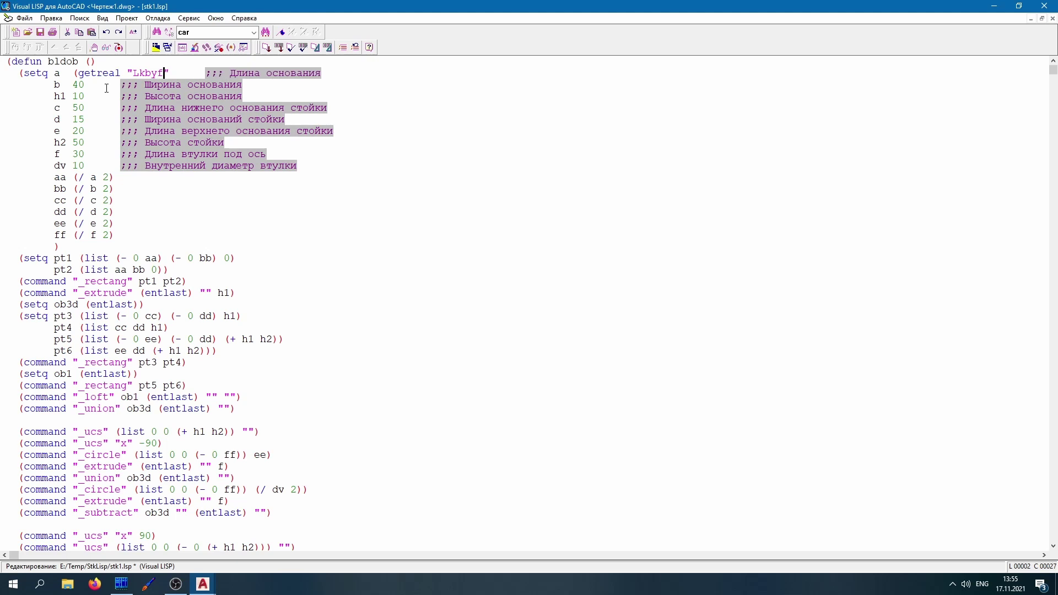
{"action": "key", "text": "BackSpace"}
{"action": "key", "text": "BackSpace"}
{"action": "key", "text": "BackSpace"}
{"action": "key", "text": "BackSpace"}
{"action": "key", "text": "BackSpace"}
{"action": "key", "text": "alt+shift"}
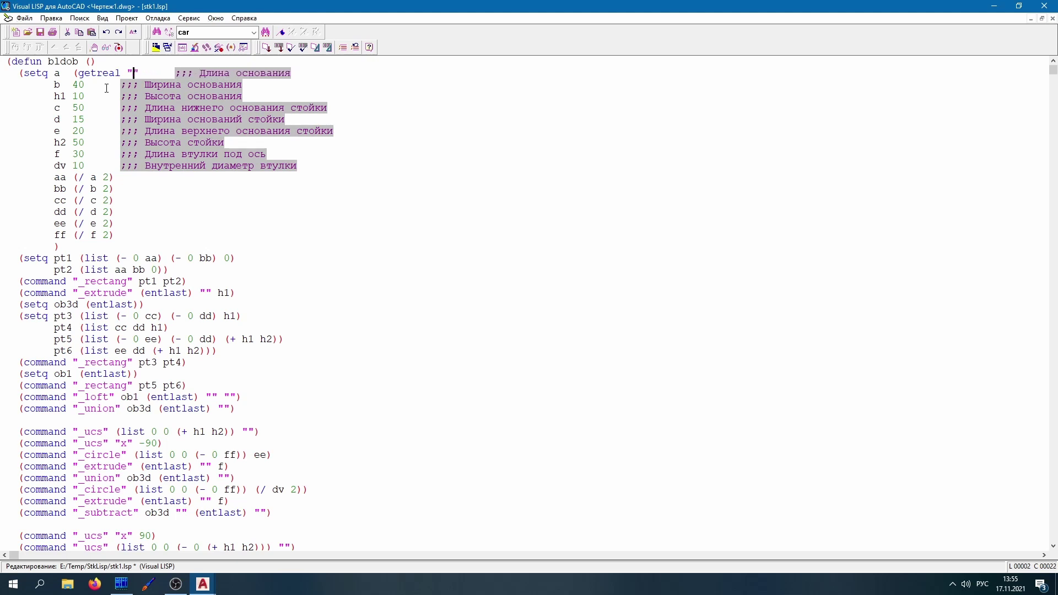
{"action": "type", "text": "Длина "}
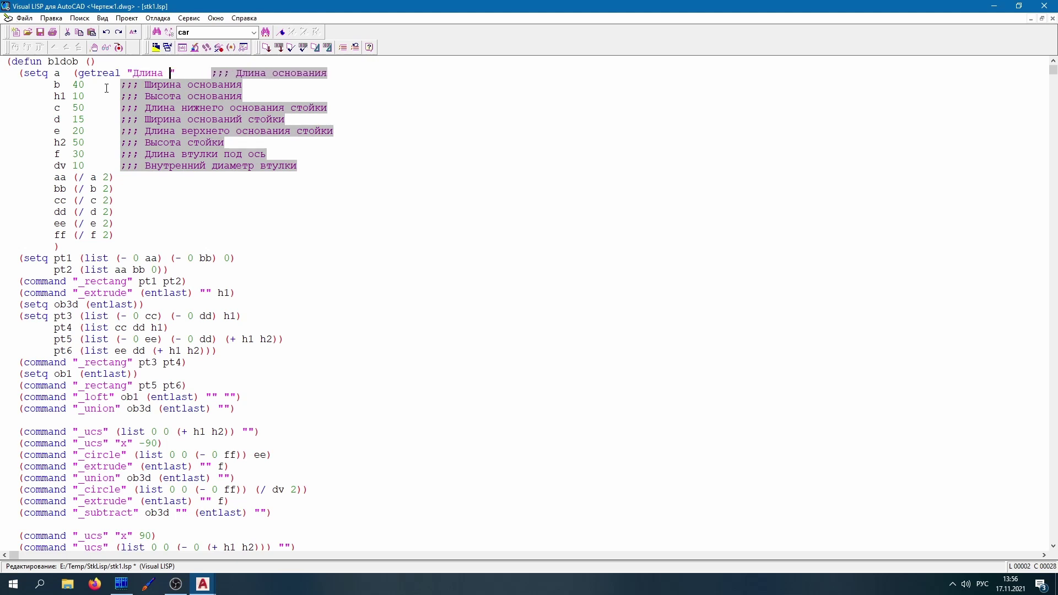
{"action": "type", "text": "основан"}
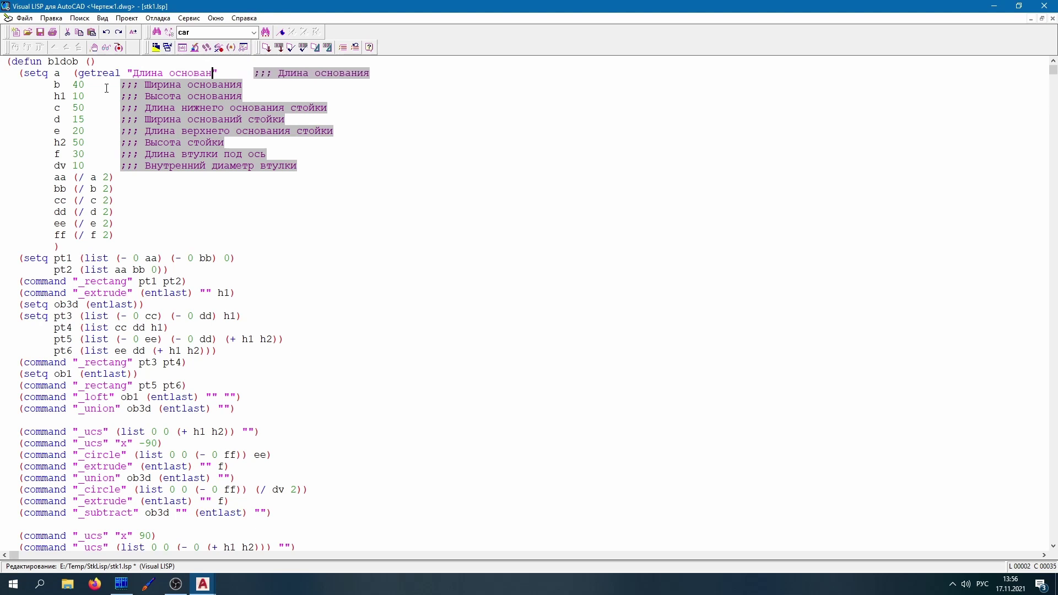
{"action": "type", "text": "ия"}
{"action": "key", "text": "Right"}
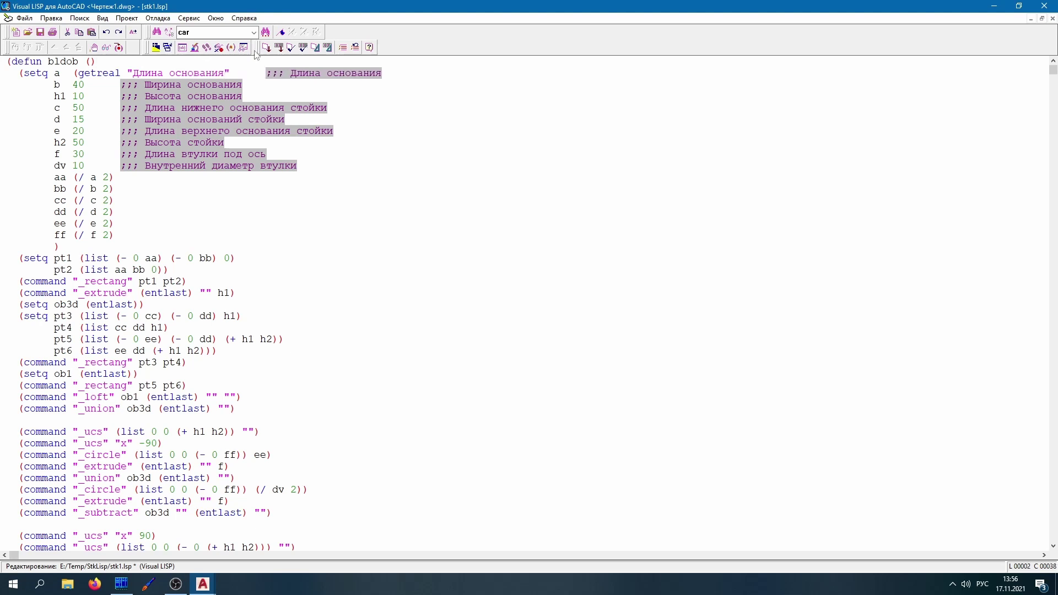
{"action": "type", "text": ")"}
{"action": "key", "text": "Left"}
{"action": "key", "text": "Left"}
{"action": "type", "text": ":"}
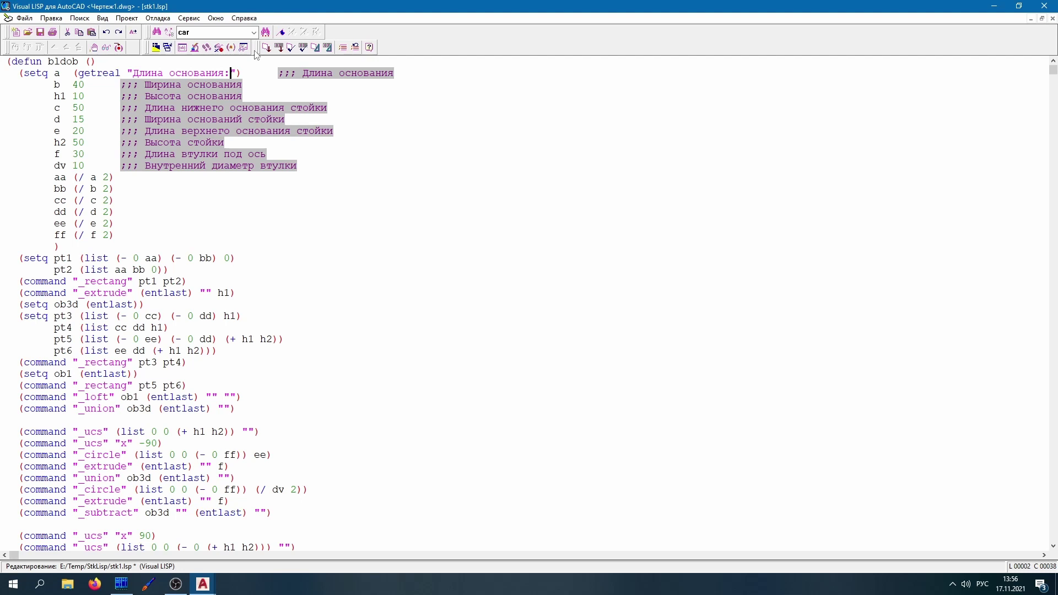
Step: Copy the getreal call over b's 40 and change its prompt to Ширина основания
{"action": "left_click_drag", "start_coordinate": [241, 73], "coordinate": [75, 73]}
{"action": "key", "text": "ctrl+c"}
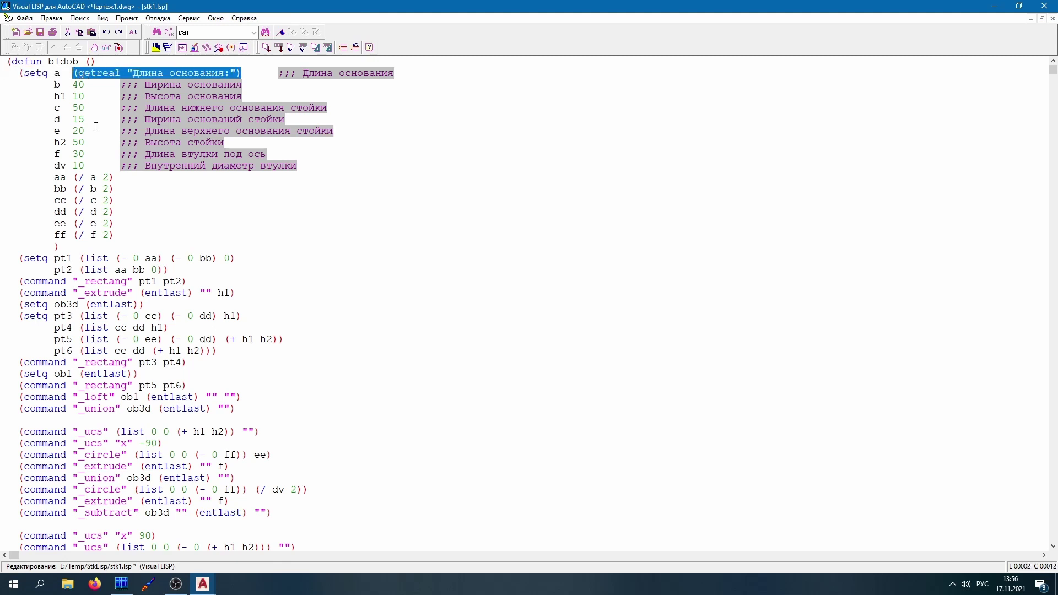
{"action": "double_click", "coordinate": [77, 85]}
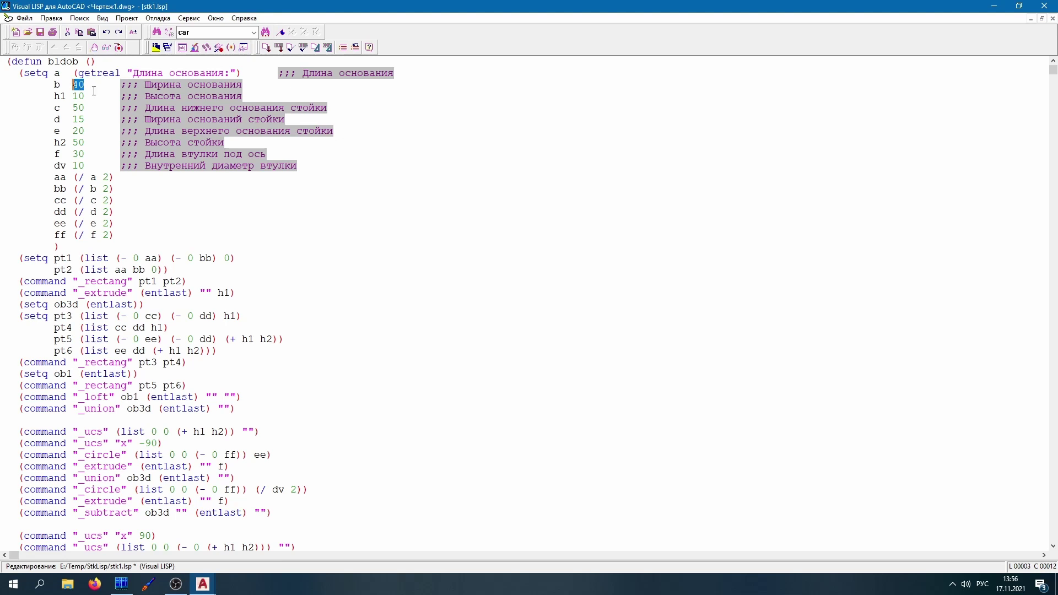
{"action": "key", "text": "ctrl+v"}
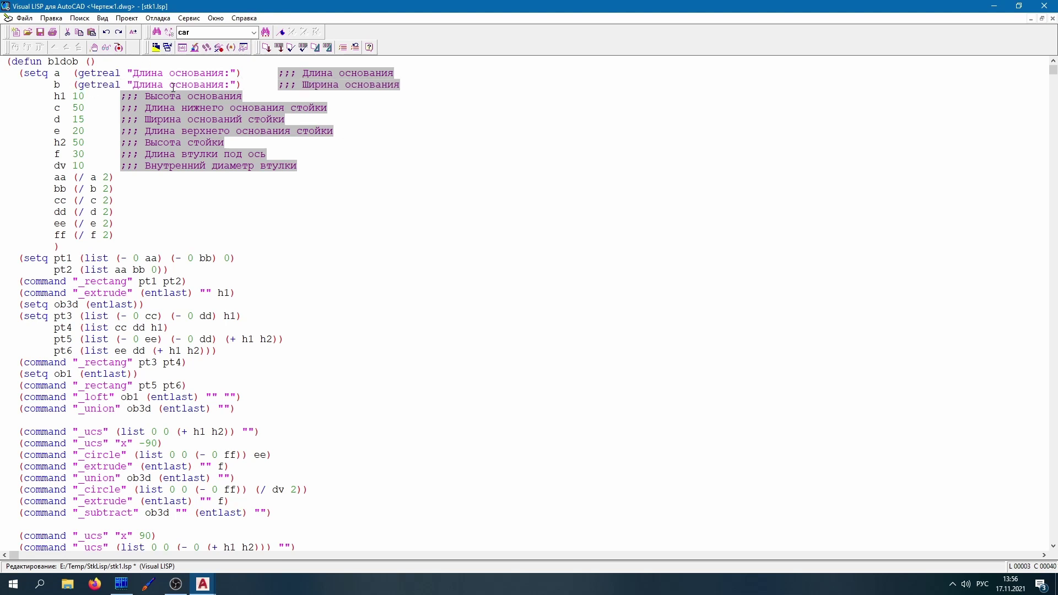
{"action": "left_click_drag", "start_coordinate": [163, 85], "coordinate": [132, 84]}
{"action": "key", "text": "Delete"}
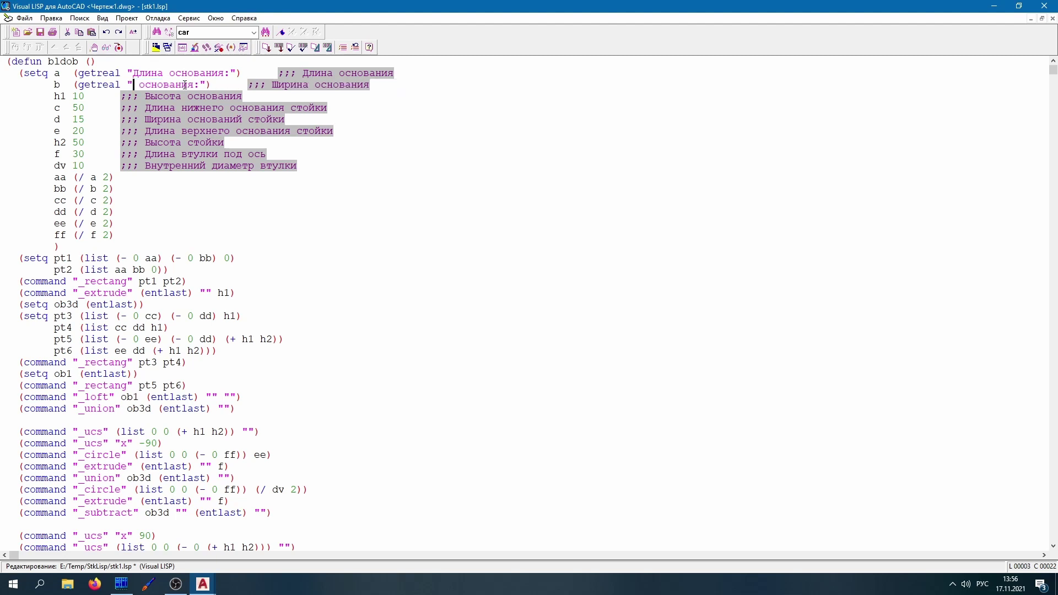
{"action": "type", "text": "Ш"}
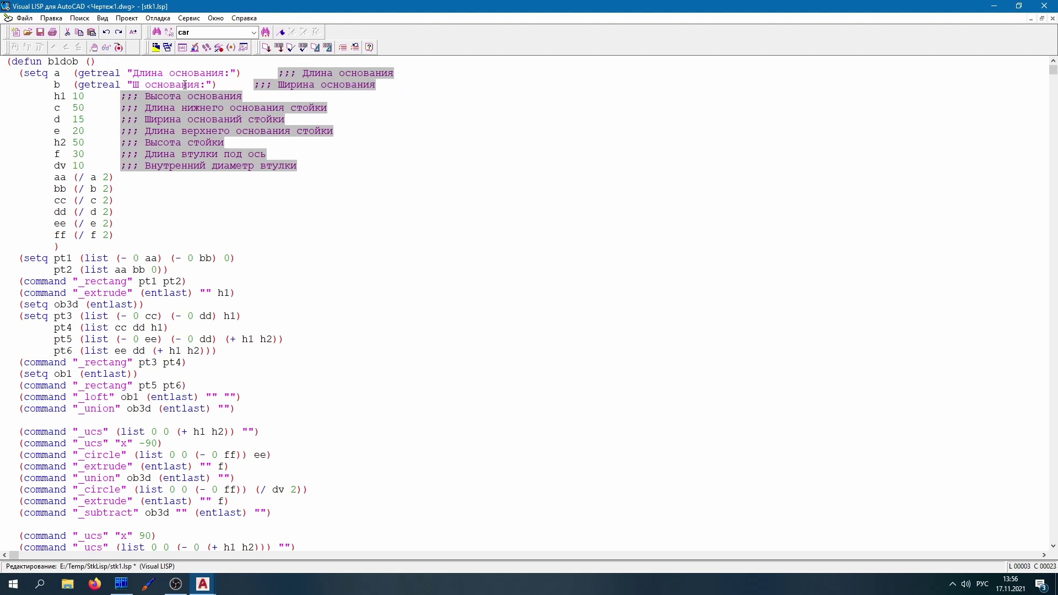
{"action": "type", "text": "ирина"}
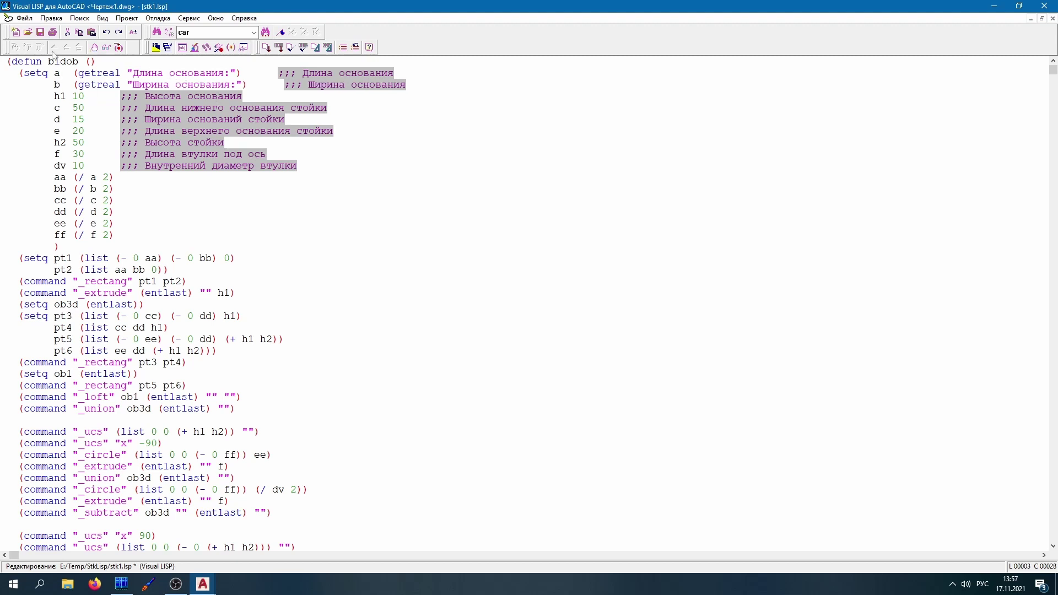
Step: Save and load the edited stk1.lsp, then switch to AutoCAD
{"action": "left_click", "coordinate": [40, 32]}
{"action": "left_click", "coordinate": [190, 19]}
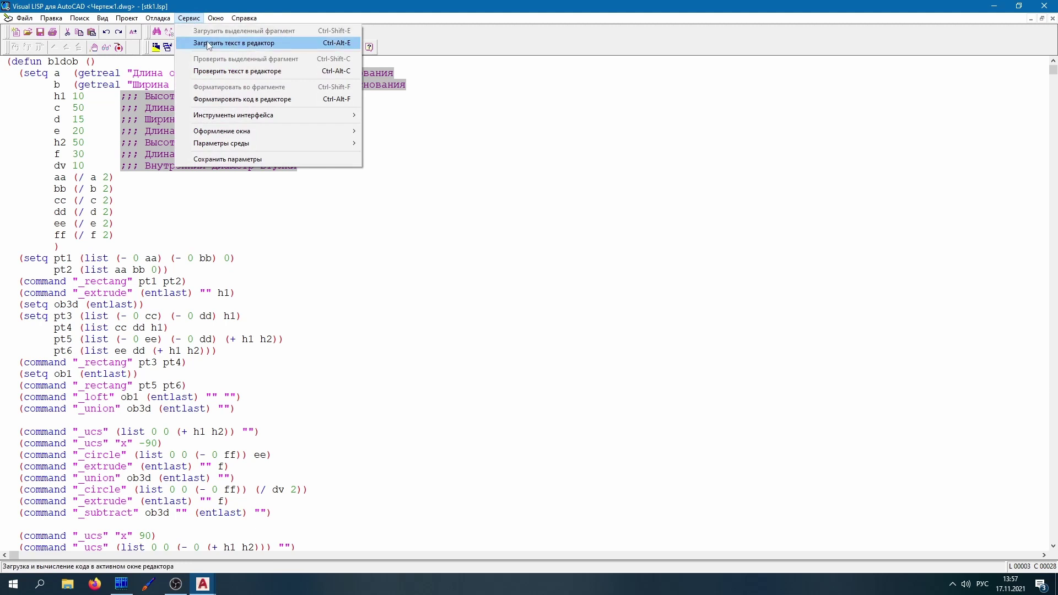
{"action": "left_click", "coordinate": [208, 44]}
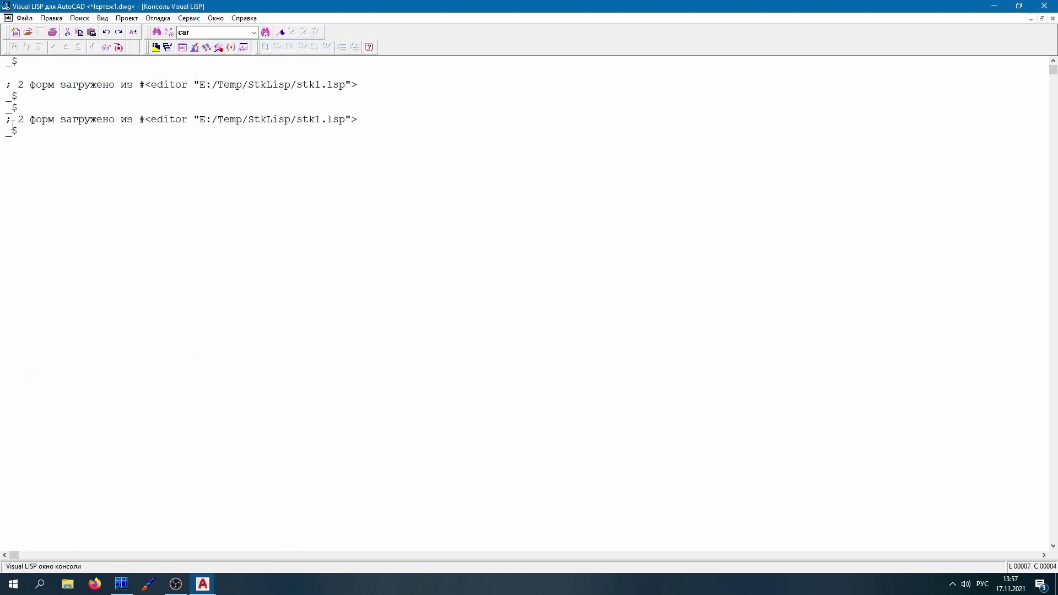
{"action": "left_click", "coordinate": [203, 584]}
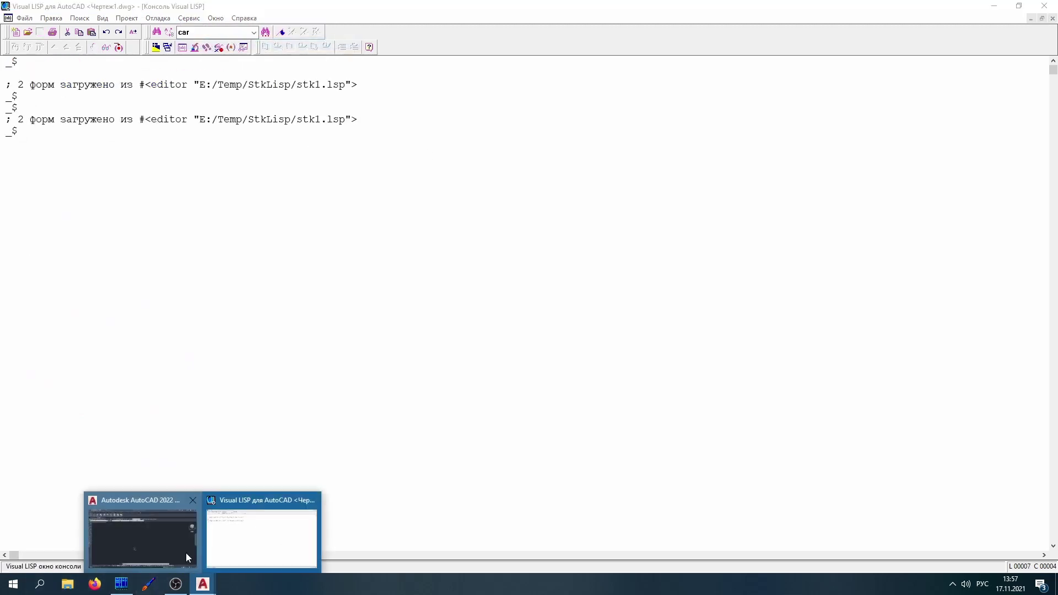
{"action": "left_click", "coordinate": [186, 558]}
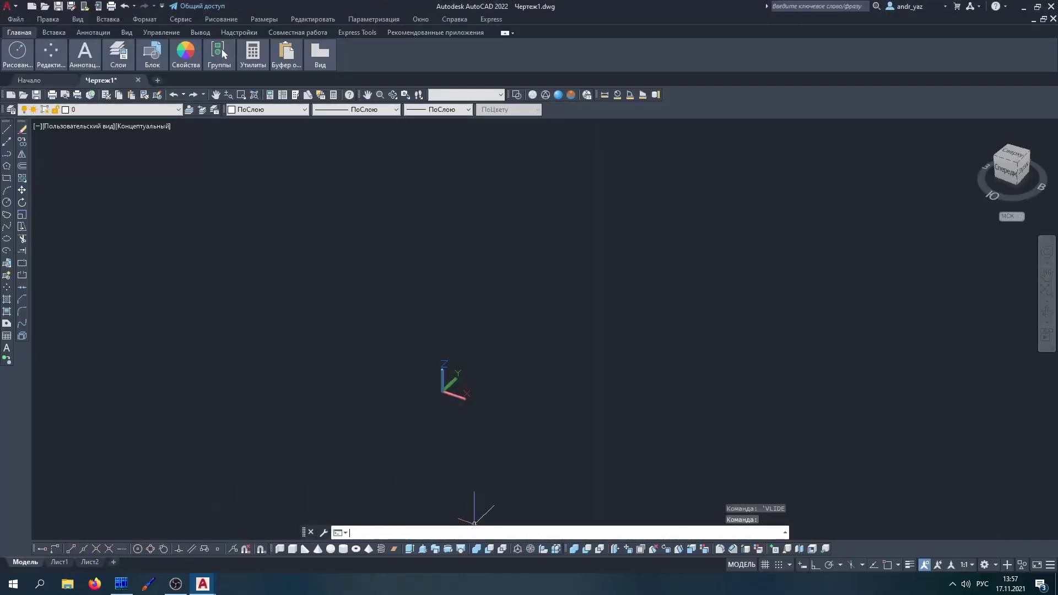
Step: Run BLOB with base 70 × 50, then erase the resulting bracket
{"action": "type", "text": "СТЕРЕТЬBLOB"}
{"action": "key", "text": "Return"}
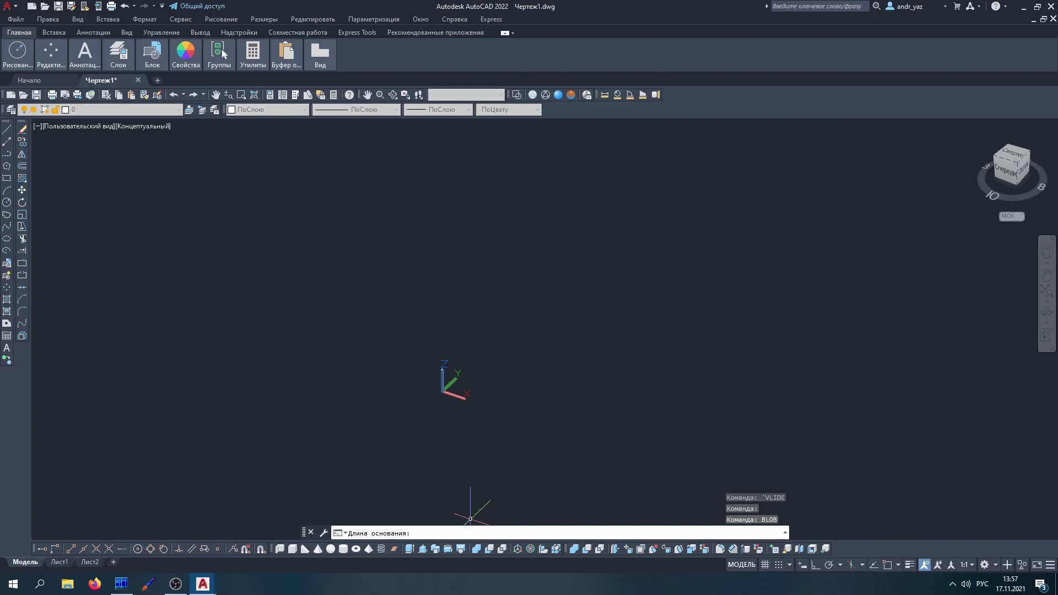
{"action": "type", "text": " 70"}
{"action": "key", "text": "Return"}
{"action": "type", "text": "50"}
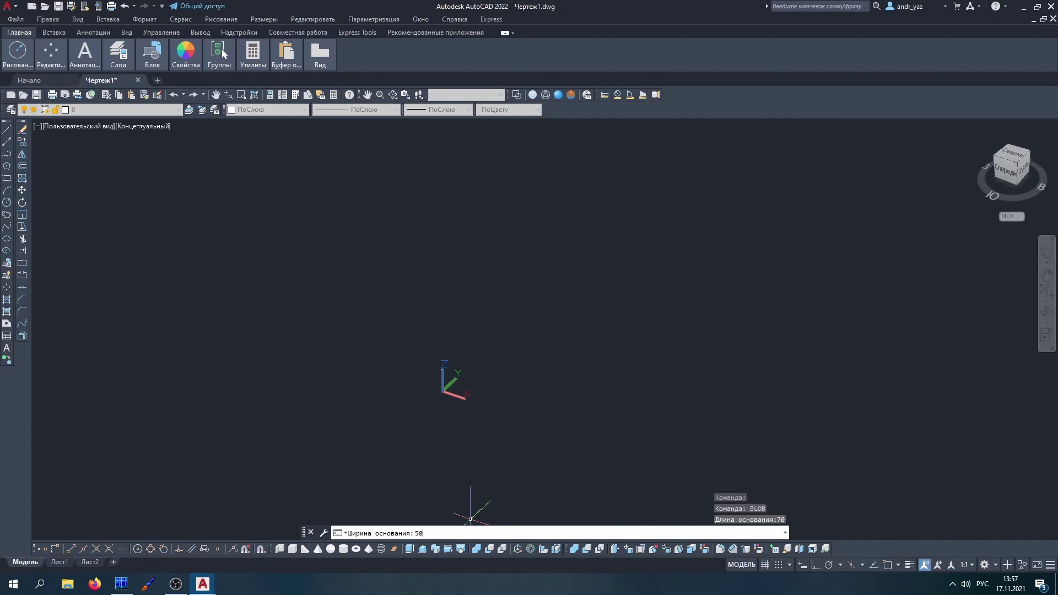
{"action": "key", "text": "Return"}
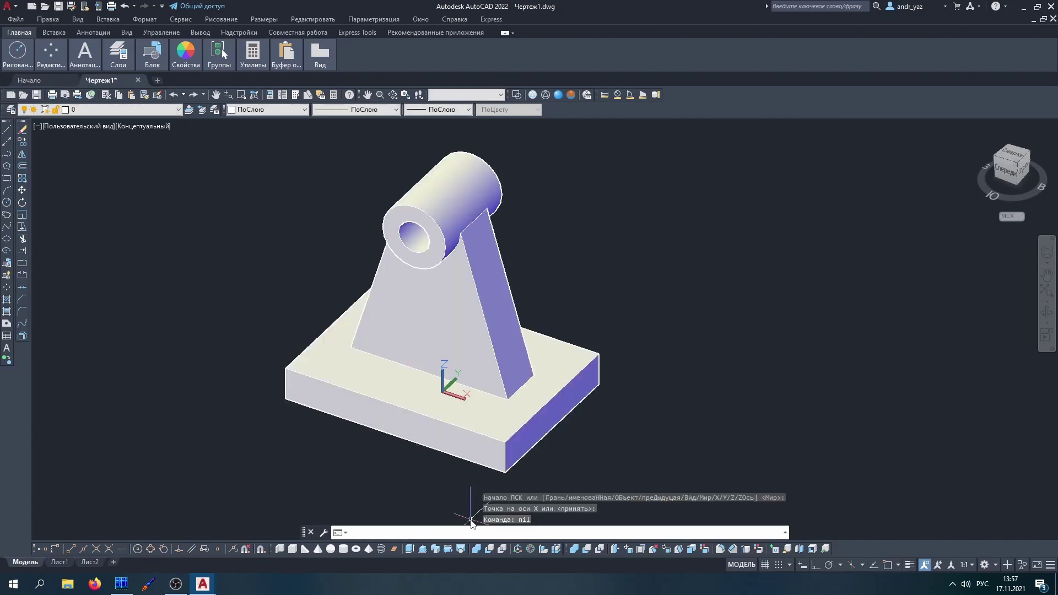
{"action": "left_click", "coordinate": [612, 452]}
{"action": "left_click", "coordinate": [329, 197]}
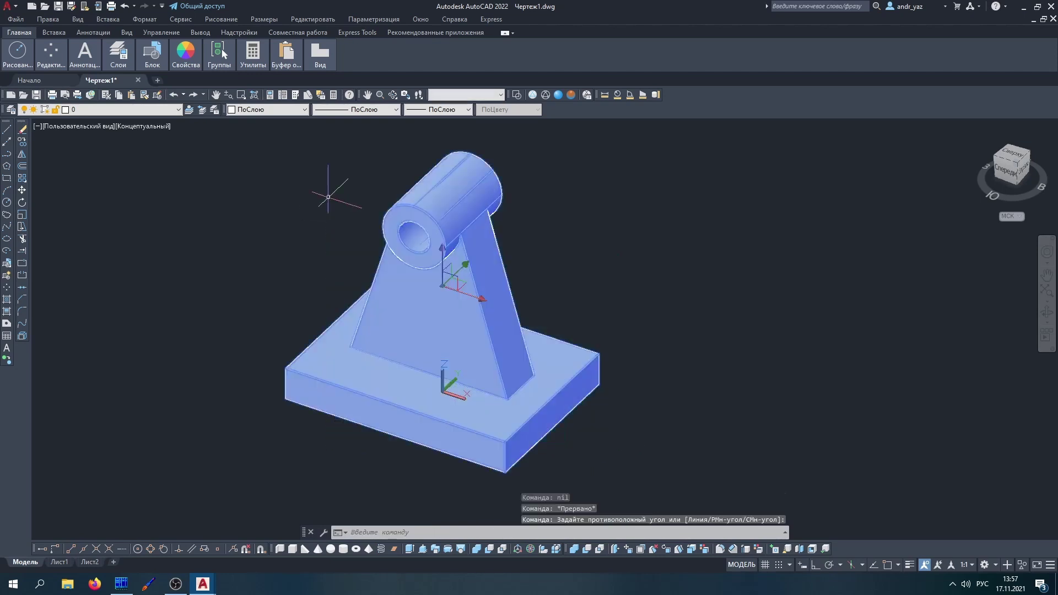
{"action": "key", "text": "Delete"}
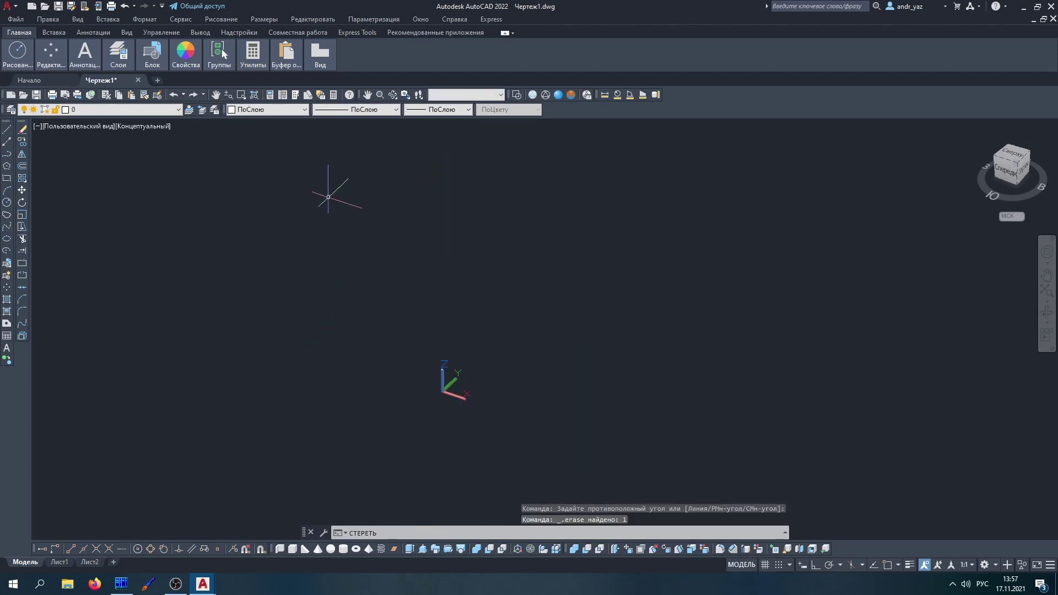
Step: Run BLOB with base 50 × 40, then erase that bracket too
{"action": "type", "text": "BLOB"}
{"action": "key", "text": "Return"}
{"action": "type", "text": "50"}
{"action": "key", "text": "Return"}
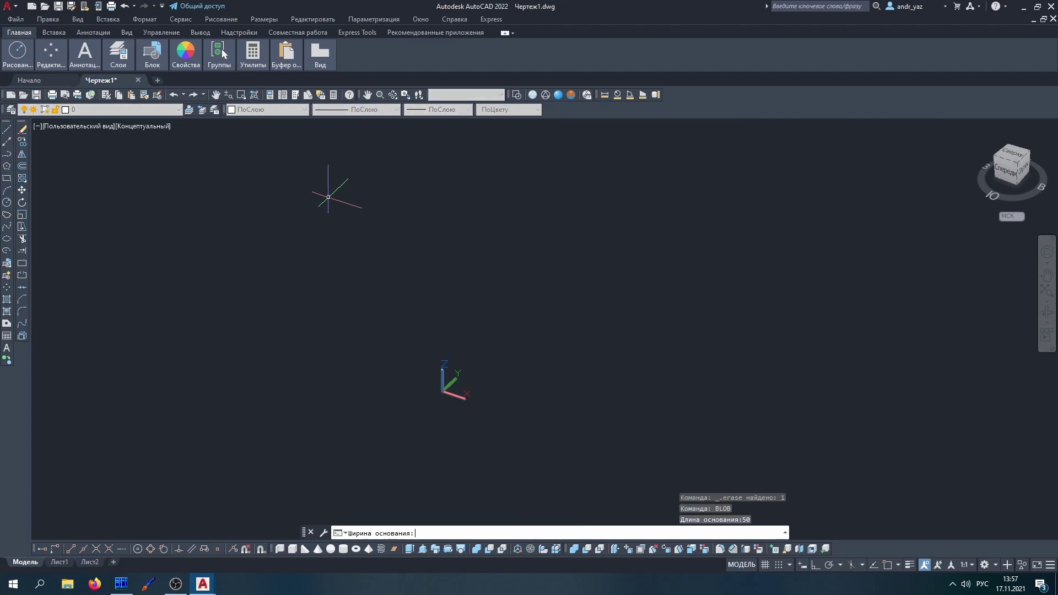
{"action": "type", "text": "40"}
{"action": "key", "text": "Return"}
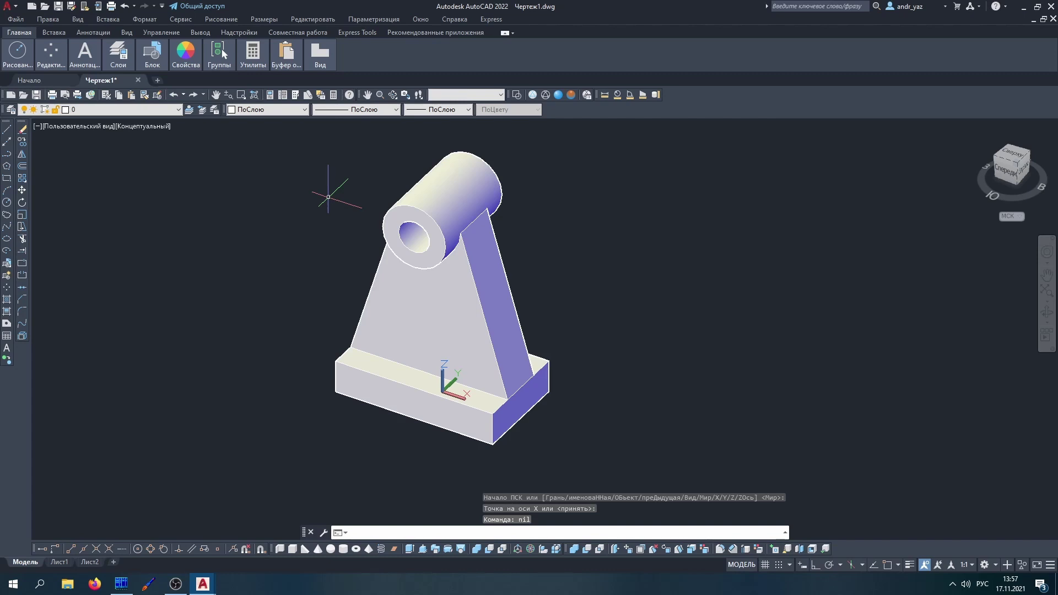
{"action": "left_click", "coordinate": [592, 456]}
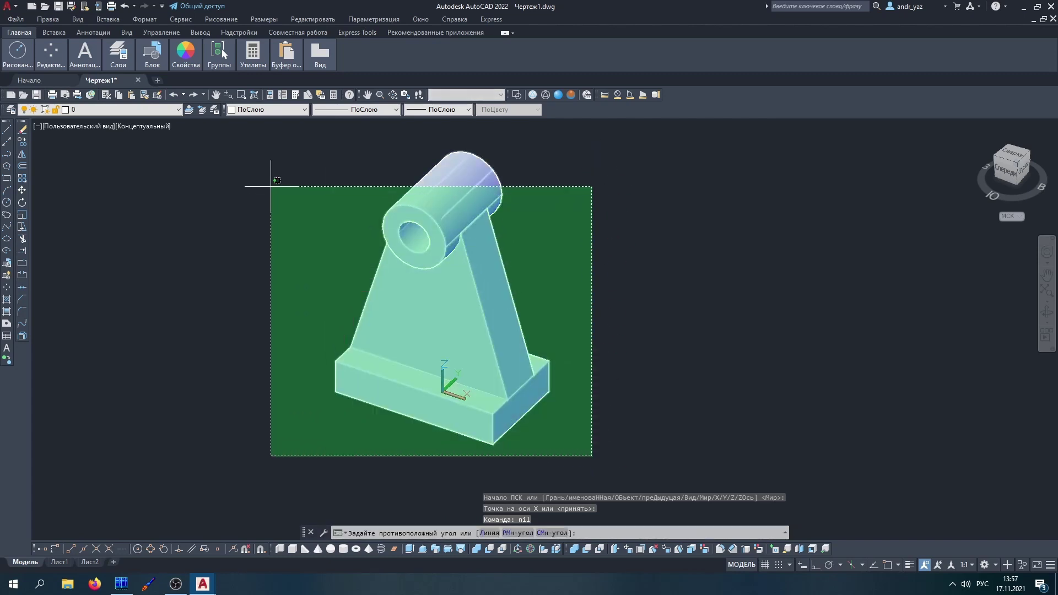
{"action": "left_click", "coordinate": [265, 166]}
{"action": "key", "text": "Delete"}
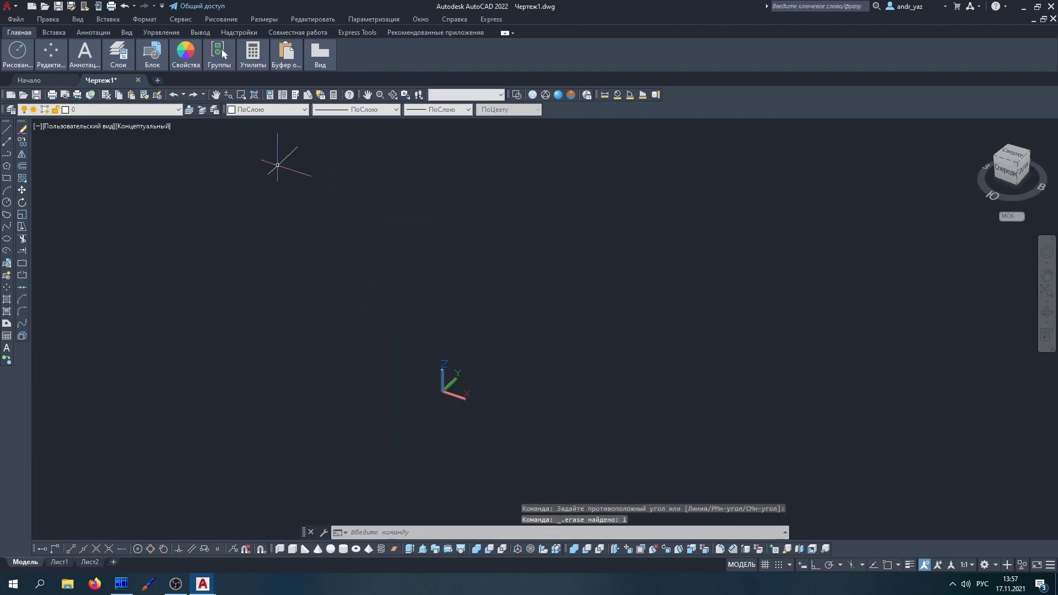
{"action": "left_click", "coordinate": [203, 584]}
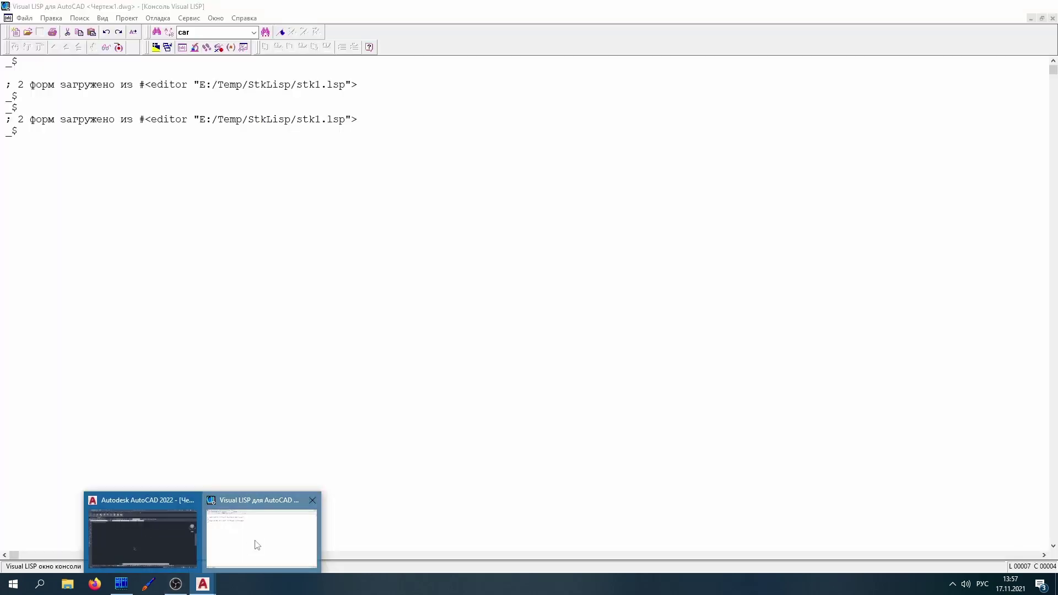
Step: Bring up the stk1.lsp code in Visual LISP and place the caret on the bb line
{"action": "left_click", "coordinate": [259, 537]}
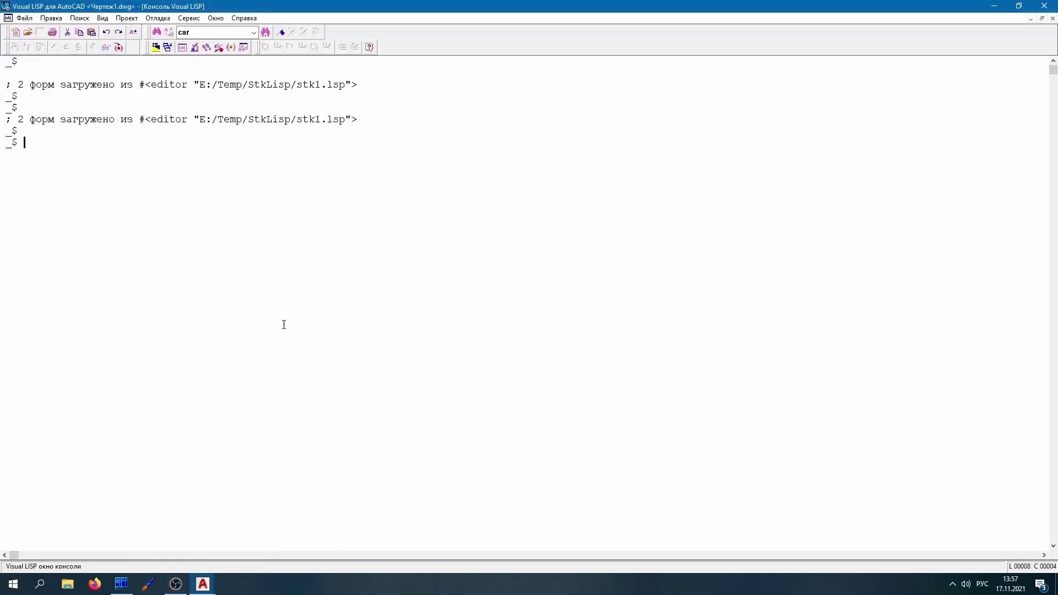
{"action": "left_click", "coordinate": [216, 18]}
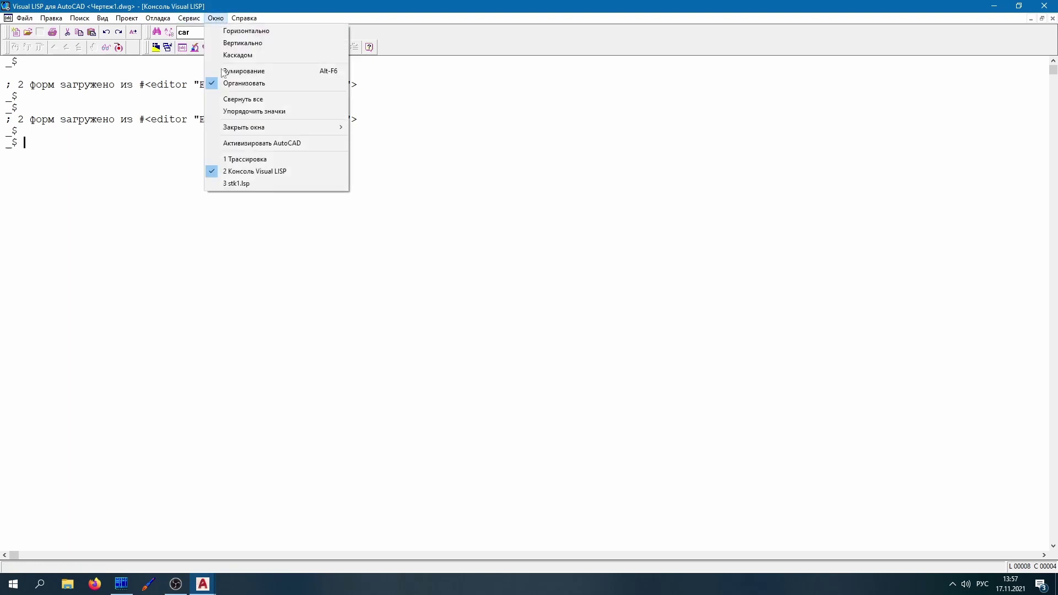
{"action": "left_click", "coordinate": [253, 183]}
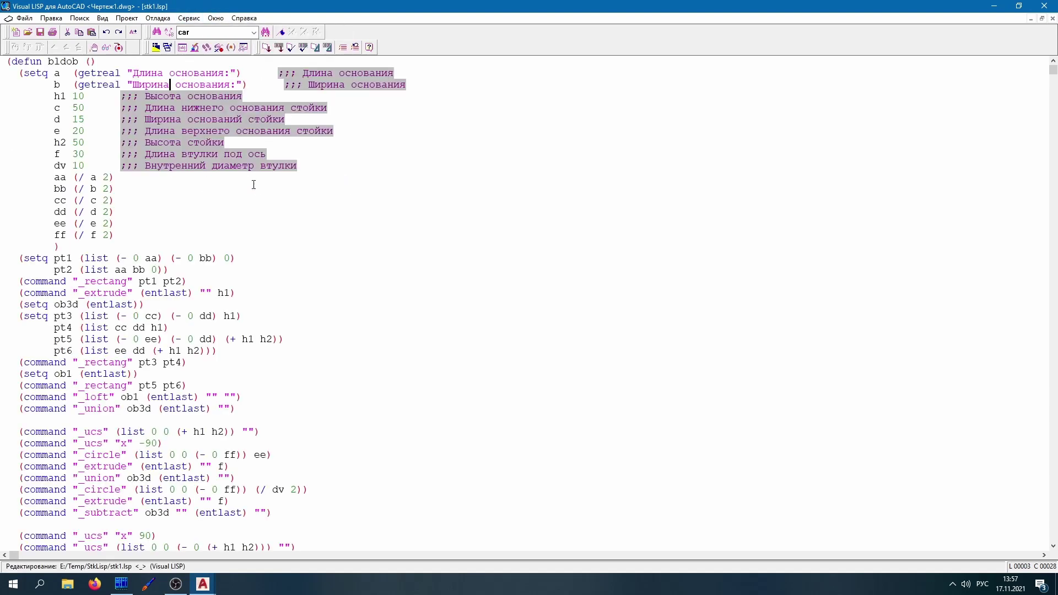
{"action": "left_click", "coordinate": [207, 188]}
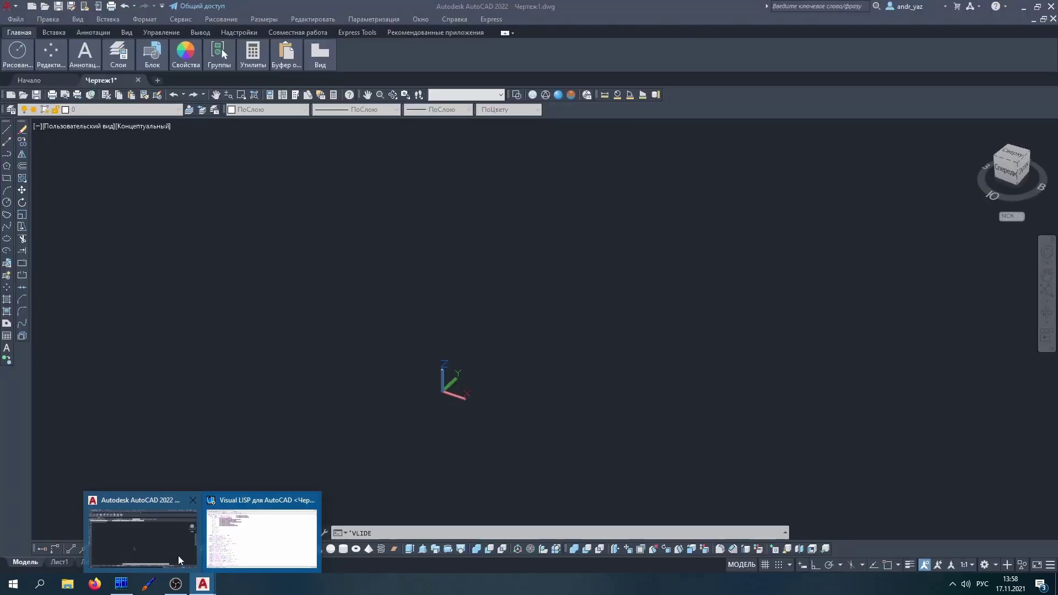
Step: Run BLOB in AutoCAD to build the bracket with a 70 by 60 base
{"action": "left_click", "coordinate": [178, 556]}
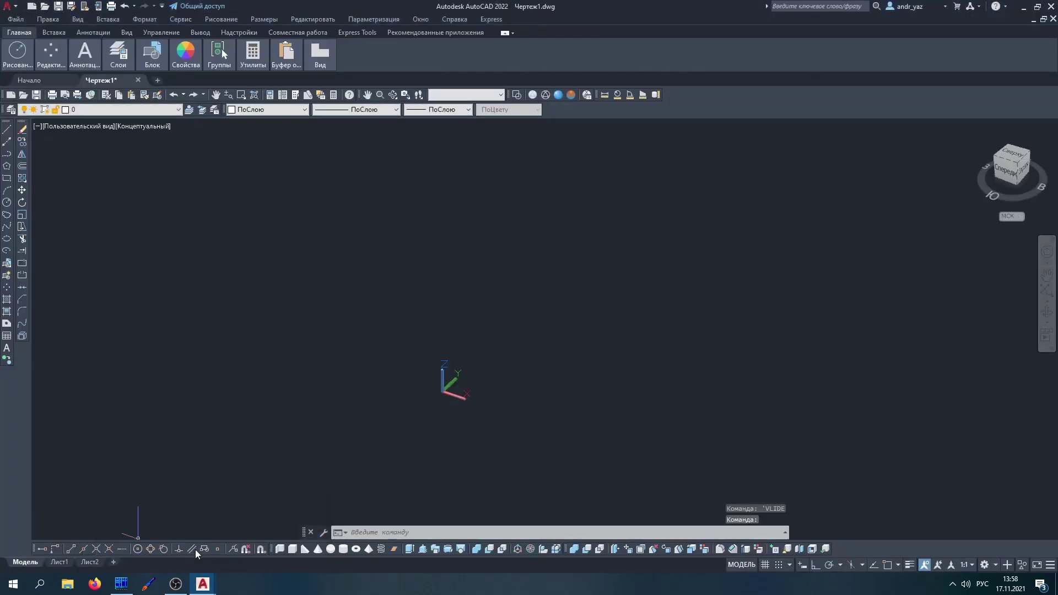
{"action": "left_click", "coordinate": [379, 532]}
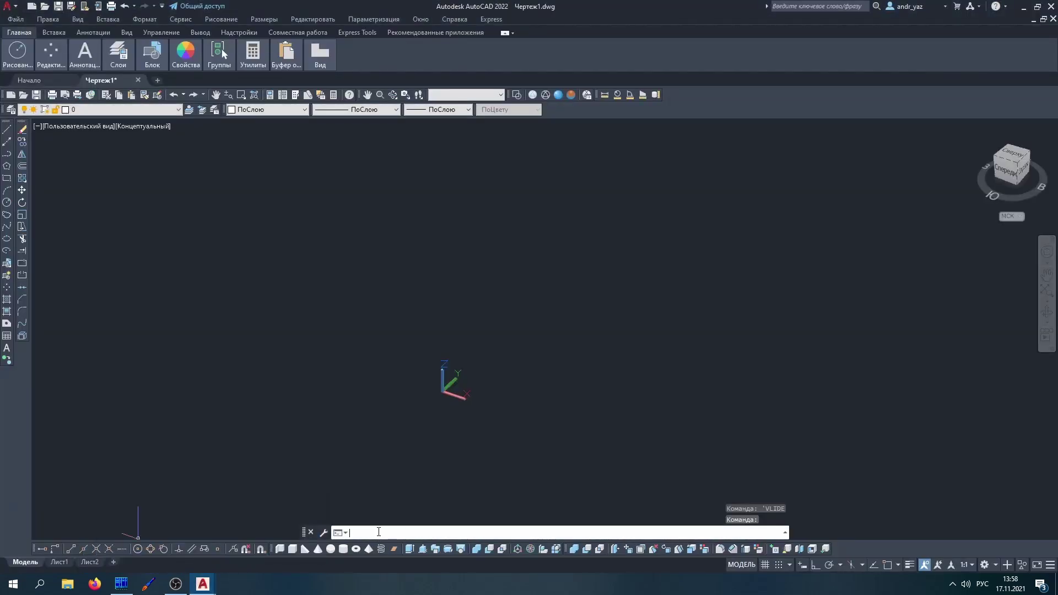
{"action": "type", "text": "стереть"}
{"action": "key", "text": "BackSpace"}
{"action": "key", "text": "BackSpace"}
{"action": "key", "text": "BackSpace"}
{"action": "type", "text": "blob"}
{"action": "key", "text": "Return"}
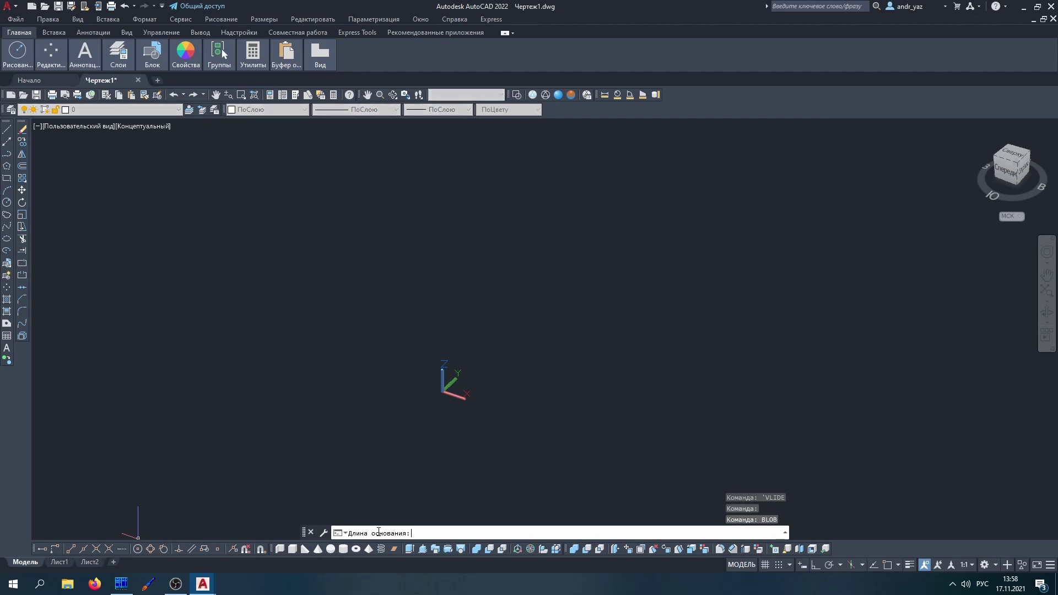
{"action": "type", "text": "70"}
{"action": "key", "text": "Return"}
{"action": "type", "text": "60"}
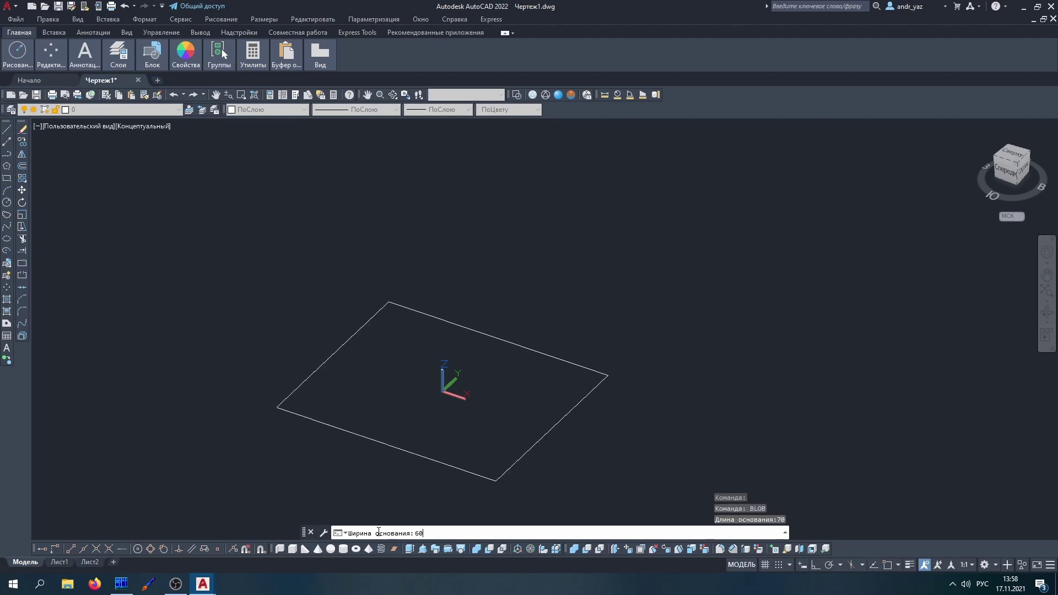
{"action": "key", "text": "Return"}
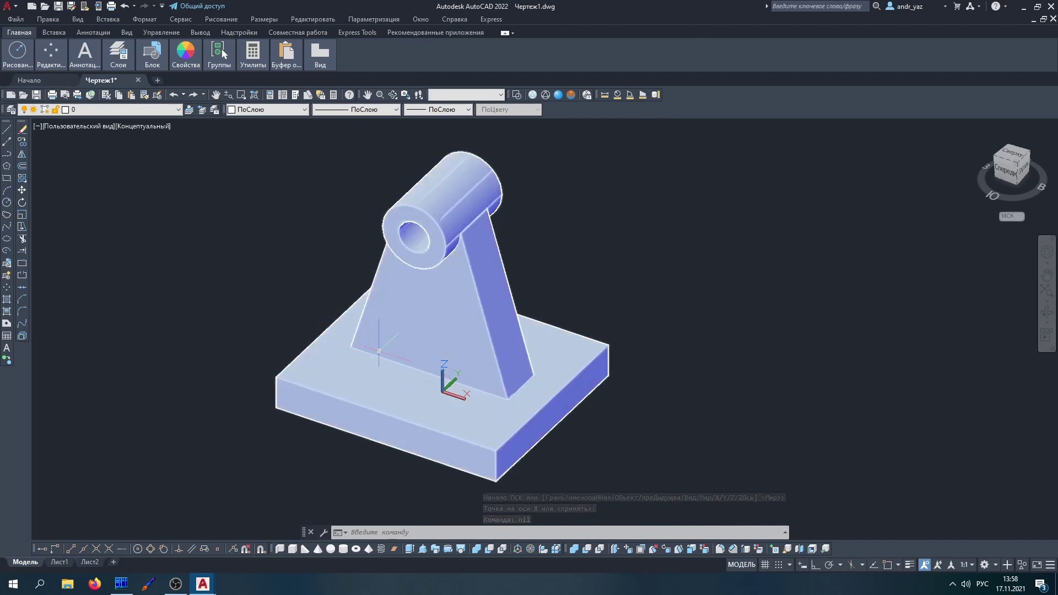
Step: Erase the generated bracket solid and return to the Visual LISP editor
{"action": "left_click", "coordinate": [680, 439]}
{"action": "left_click", "coordinate": [288, 189]}
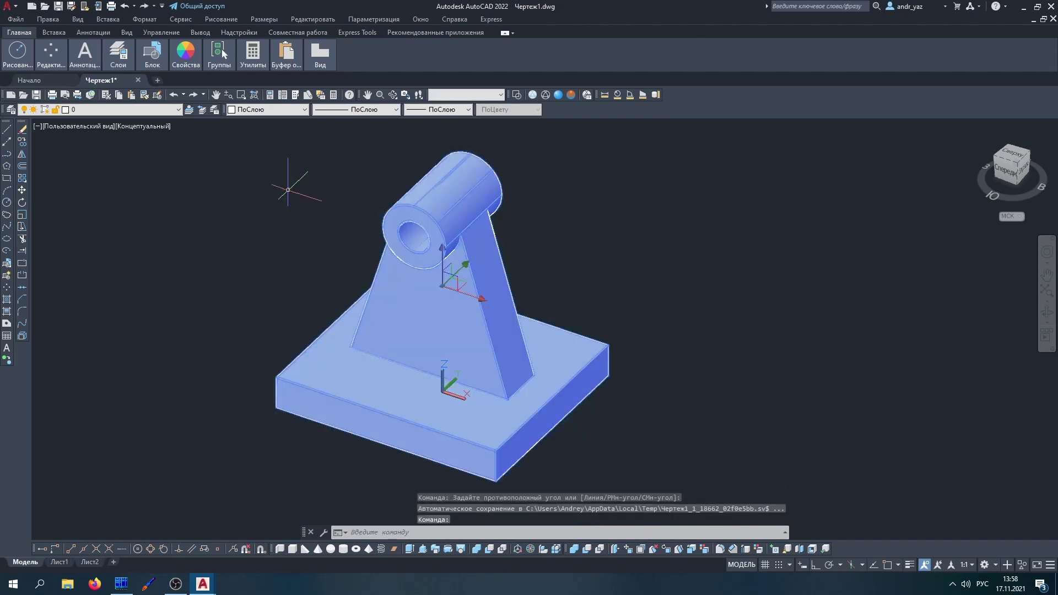
{"action": "key", "text": "Delete"}
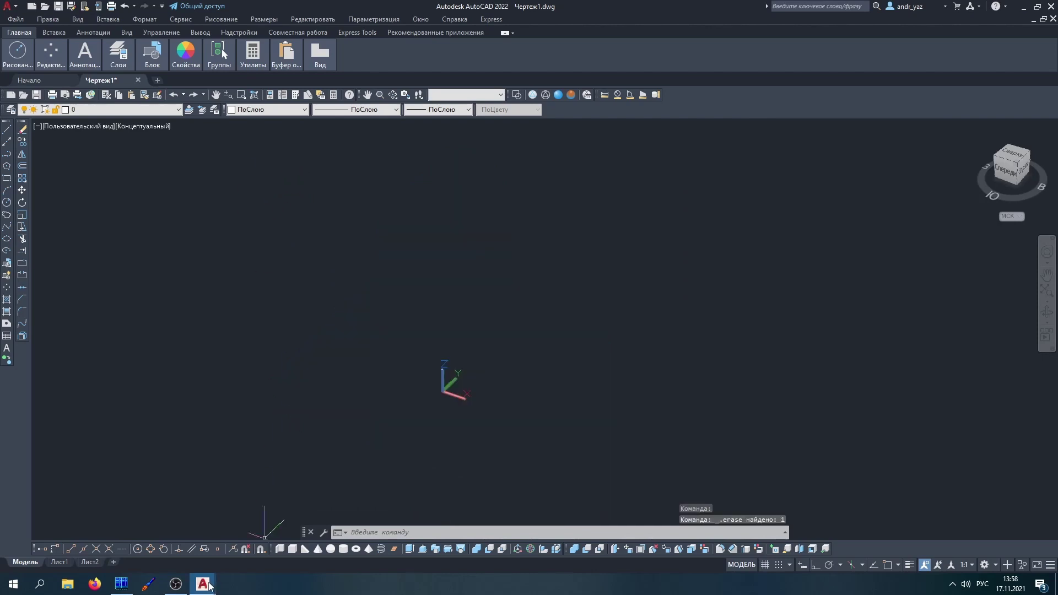
{"action": "mouse_move", "coordinate": [203, 583]}
{"action": "left_click", "coordinate": [248, 551]}
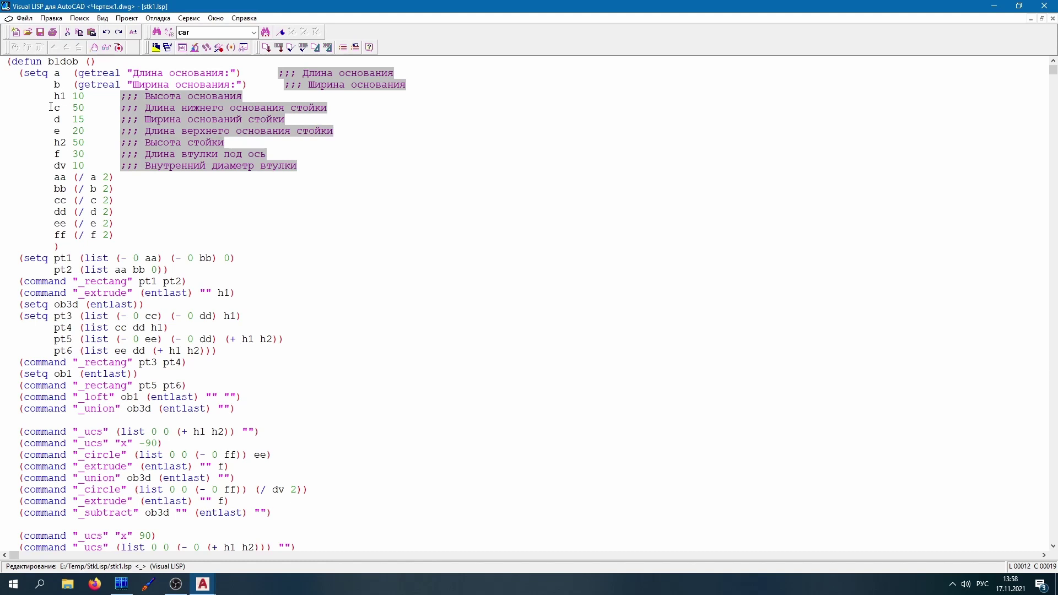
Step: Insert a blank line after the setq block's closing bracket in stk1.lsp
{"action": "key", "text": "Up"}
{"action": "key", "text": "Up"}
{"action": "key", "text": "Up"}
{"action": "key", "text": "Home"}
{"action": "left_click", "coordinate": [67, 244]}
{"action": "key", "text": "Return"}
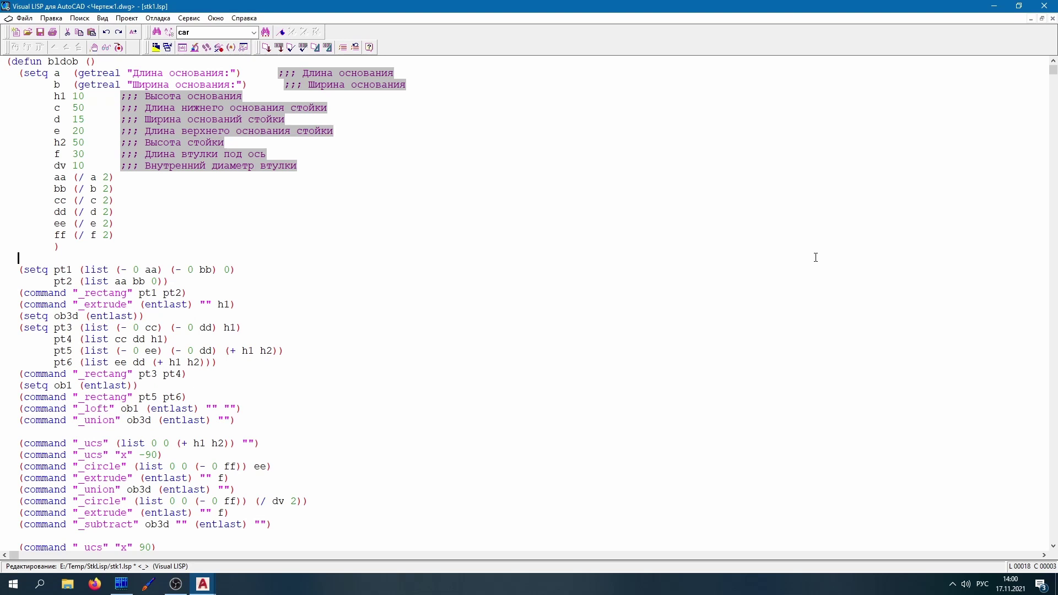
Step: Start '(while' on the new line in English layout and change c's value from 50 to 0
{"action": "type", "text": "("}
{"action": "type", "text": "црш"}
{"action": "type", "text": "д"}
{"action": "key", "text": "BackSpace"}
{"action": "key", "text": "BackSpace"}
{"action": "key", "text": "BackSpace"}
{"action": "key", "text": "BackSpace"}
{"action": "key", "text": "alt+shift"}
{"action": "type", "text": "while"}
{"action": "double_click", "coordinate": [77, 108]}
{"action": "type", "text": "0"}
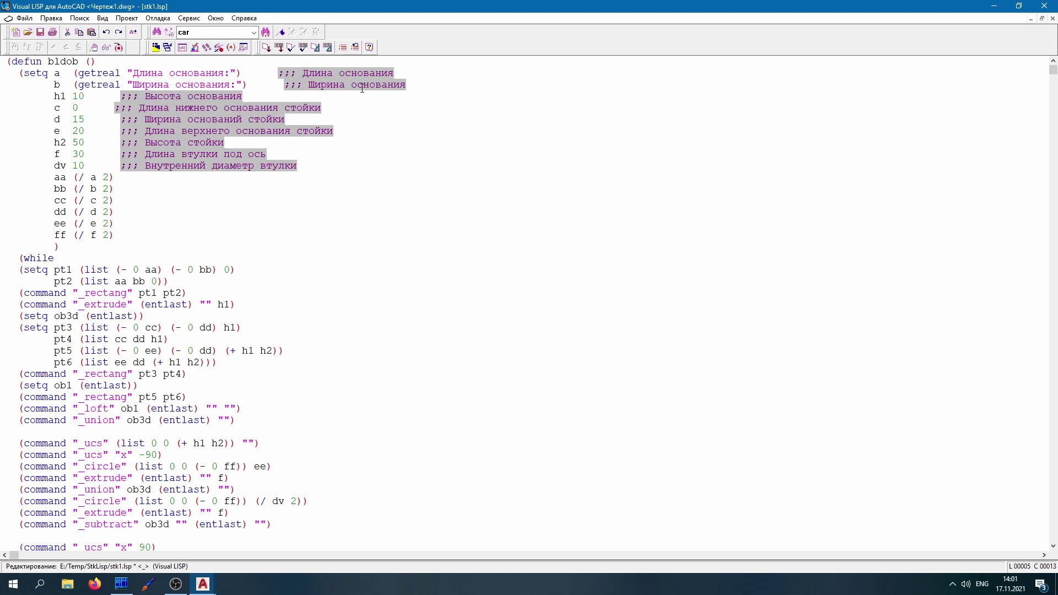
Step: Add an opening bracket for the loop condition just after the word while
{"action": "left_click", "coordinate": [70, 258]}
{"action": "left_click", "coordinate": [43, 258]}
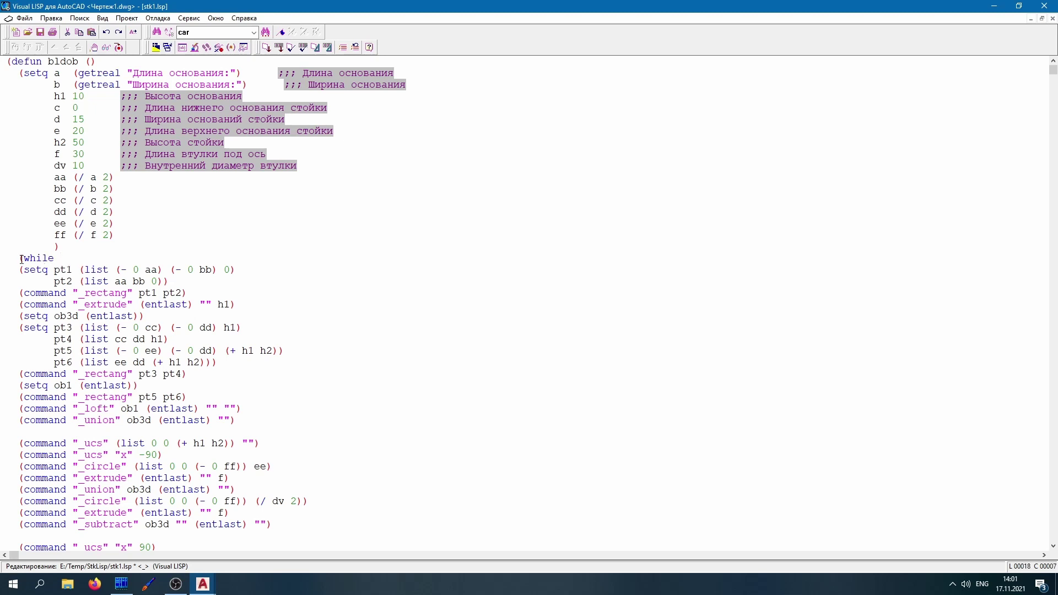
{"action": "left_click", "coordinate": [22, 259]}
{"action": "key", "text": "Right"}
{"action": "key", "text": "Right"}
{"action": "key", "text": "Left"}
{"action": "key", "text": "Left"}
{"action": "key", "text": "Right"}
{"action": "key", "text": "Right"}
{"action": "key", "text": "Right"}
{"action": "key", "text": "Right"}
{"action": "key", "text": "Right"}
{"action": "key", "text": "Right"}
{"action": "type", "text": "("}
Step: Complete the loop test as (or (<= c 0) (> c a)) after '(while '
{"action": "type", "text": ")"}
{"action": "key", "text": "Left"}
{"action": "type", "text": "or"}
{"action": "key", "text": "Right"}
{"action": "key", "text": "Right"}
{"action": "type", "text": "()"}
{"action": "key", "text": "Left"}
{"action": "key", "text": "Left"}
{"action": "key", "text": "Left"}
{"action": "key", "text": "Left"}
{"action": "type", "text": "<"}
{"action": "type", "text": "= "}
{"action": "type", "text": "c "}
{"action": "type", "text": "0"}
{"action": "key", "text": "Right"}
{"action": "key", "text": "Right"}
{"action": "key", "text": "Right"}
{"action": "type", "text": ">"}
{"action": "type", "text": " c "}
{"action": "type", "text": "a"}
{"action": "left_click_drag", "start_coordinate": [103, 258], "coordinate": [127, 258]}
{"action": "left_click", "coordinate": [116, 258]}
{"action": "left_click", "coordinate": [127, 258]}
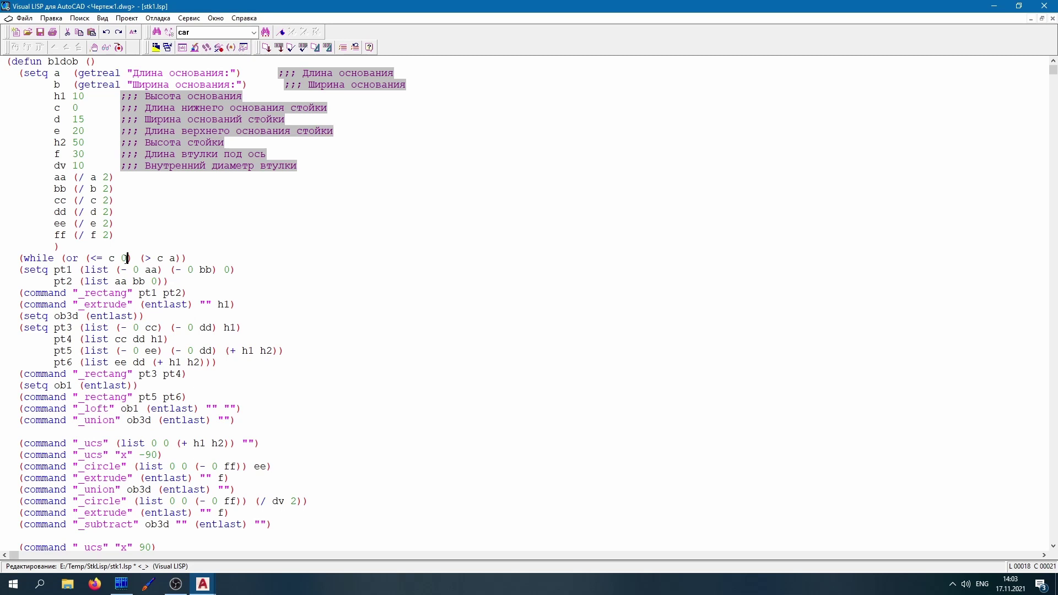
{"action": "left_click", "coordinate": [151, 258]}
{"action": "double_click", "coordinate": [152, 258]}
{"action": "key", "text": "Right"}
{"action": "left_click", "coordinate": [171, 258]}
{"action": "double_click", "coordinate": [171, 258]}
{"action": "left_click", "coordinate": [73, 258]}
{"action": "double_click", "coordinate": [133, 257]}
{"action": "left_click_drag", "start_coordinate": [140, 257], "coordinate": [181, 257]}
{"action": "left_click", "coordinate": [195, 256]}
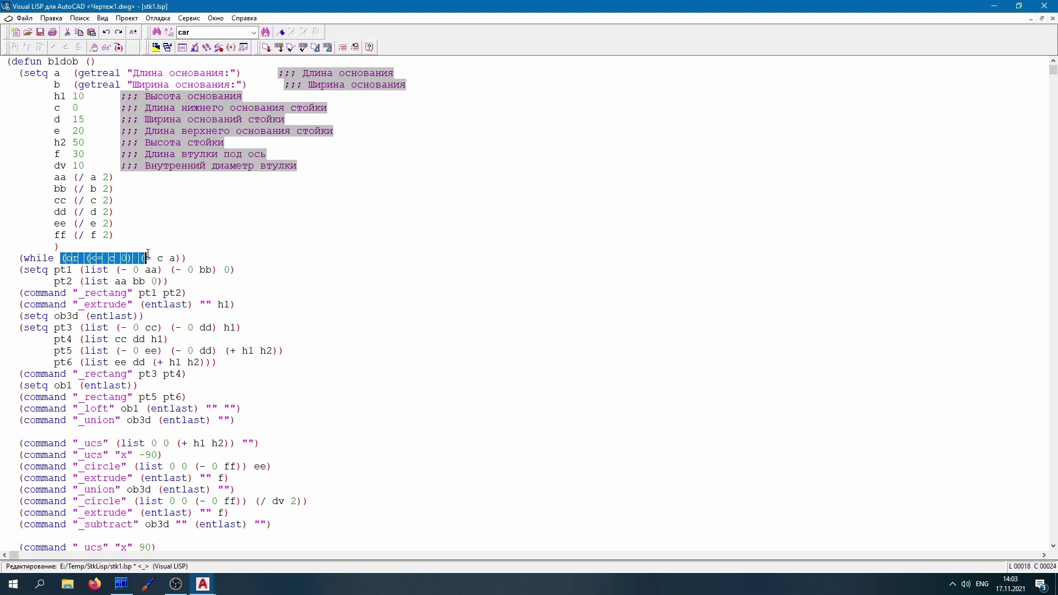
{"action": "left_click_drag", "start_coordinate": [59, 258], "coordinate": [171, 258]}
{"action": "double_click", "coordinate": [186, 257]}
{"action": "left_click", "coordinate": [223, 257]}
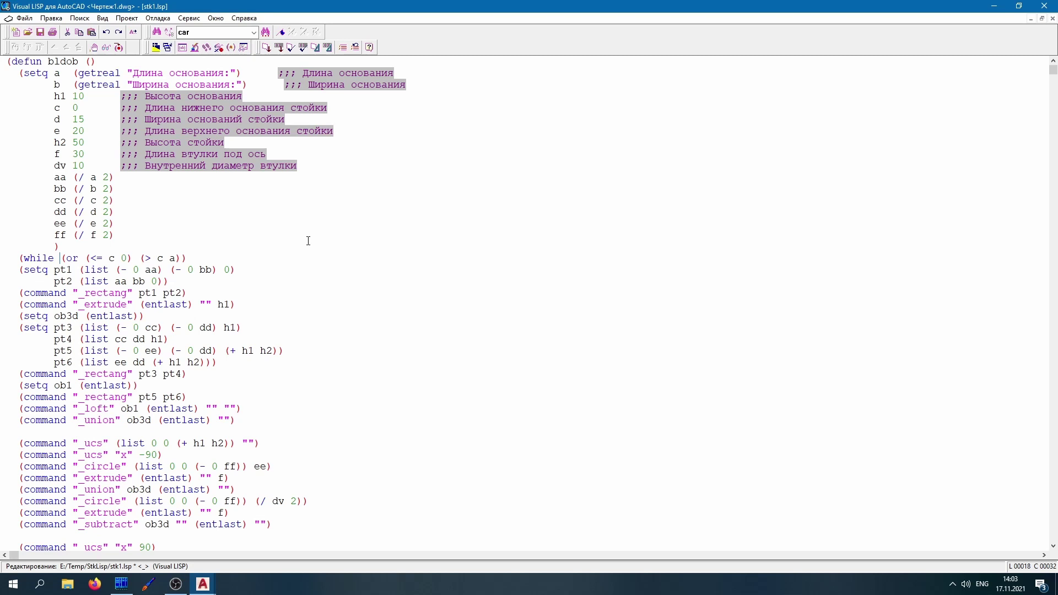
Step: Give the while loop its closing ')' with an empty indented body line above it
{"action": "key", "text": "Return"}
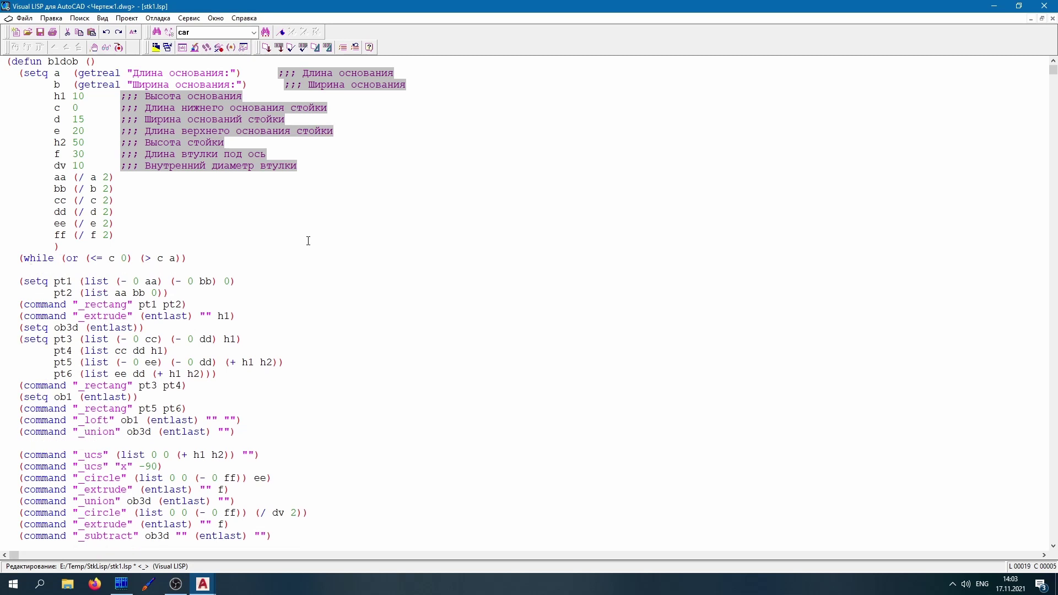
{"action": "type", "text": ")"}
{"action": "key", "text": "Return"}
{"action": "key", "text": "Up"}
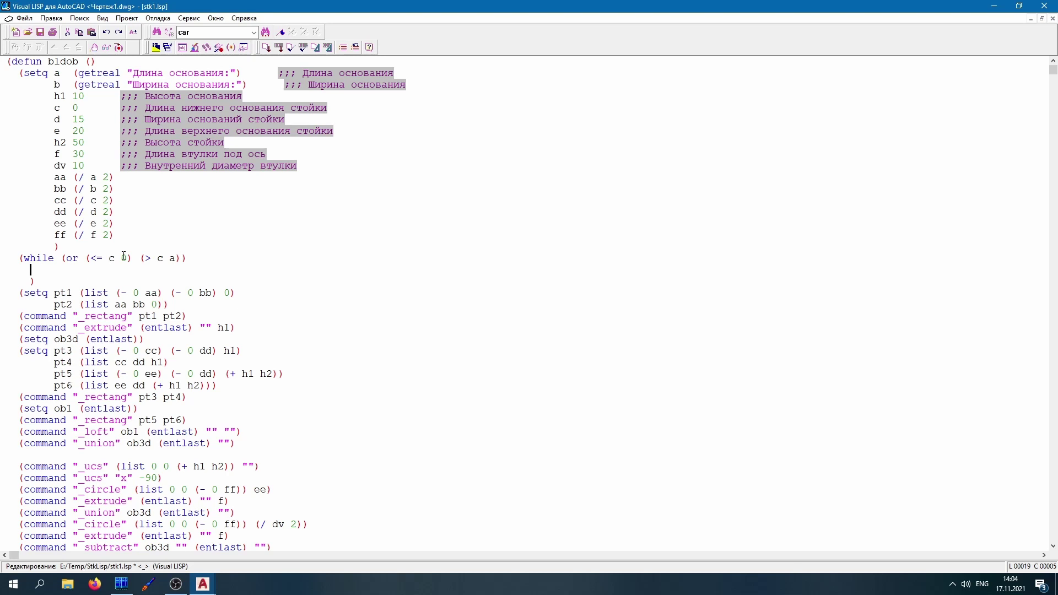
Step: Write the loop body (setq c (getreal "Длина низа стойки:"))
{"action": "type", "text": "("}
{"action": "type", "text": "setq "}
{"action": "type", "text": "c"}
{"action": "type", "text": " (get"}
{"action": "type", "text": "real "}
{"action": "type", "text": "\""}
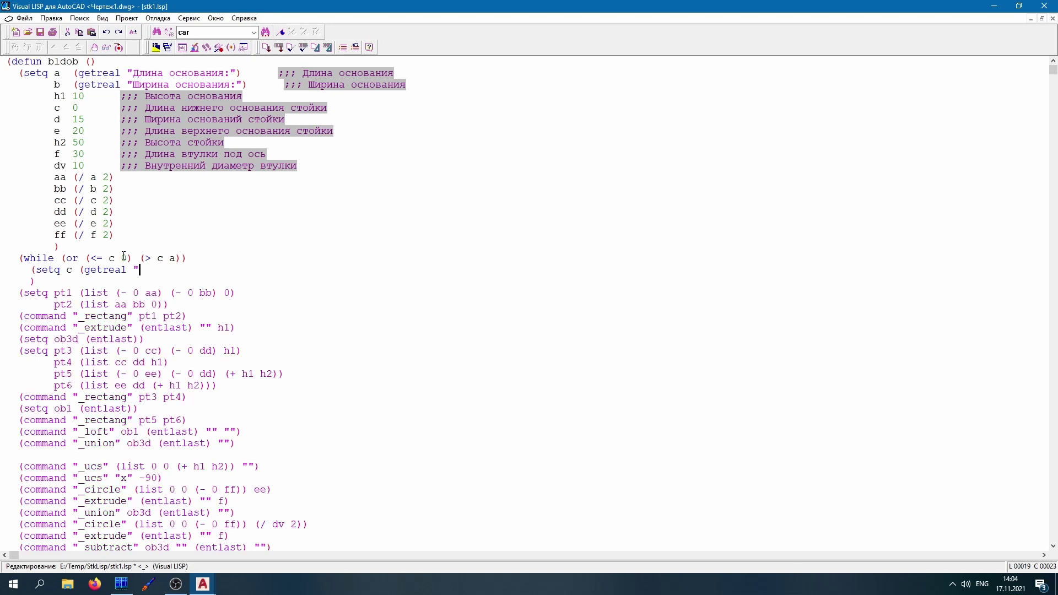
{"action": "key", "text": "alt+shift"}
{"action": "type", "text": "Д"}
{"action": "type", "text": "лина "}
{"action": "type", "text": "низа"}
{"action": "type", "text": " стойк"}
{"action": "type", "text": "и:"}
{"action": "type", "text": "Э"}
{"action": "key", "text": "BackSpace"}
{"action": "key", "text": "alt+shift"}
{"action": "type", "text": "\"))"}
Step: Verify the while loop's parentheses match and add a blank line after the loop
{"action": "key", "text": "Home"}
{"action": "key", "text": "End"}
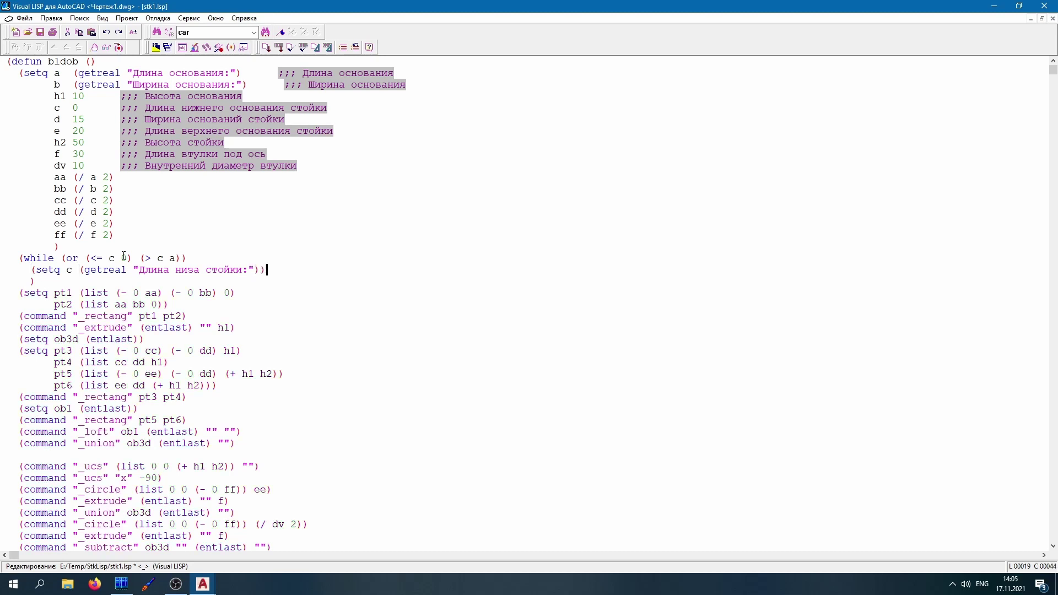
{"action": "key", "text": "Down"}
{"action": "double_click", "coordinate": [57, 285]}
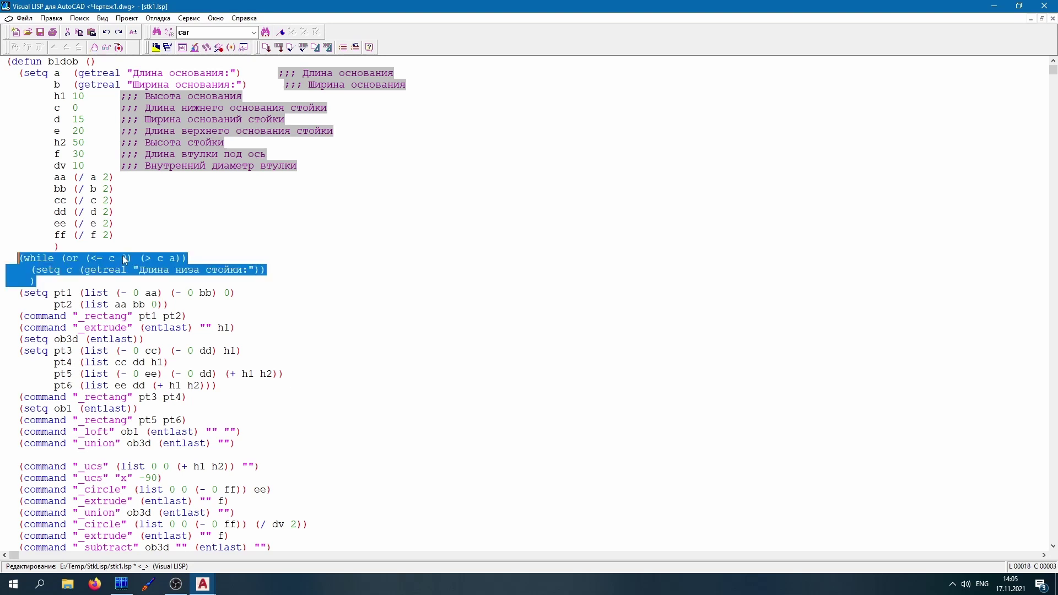
{"action": "left_click", "coordinate": [296, 279]}
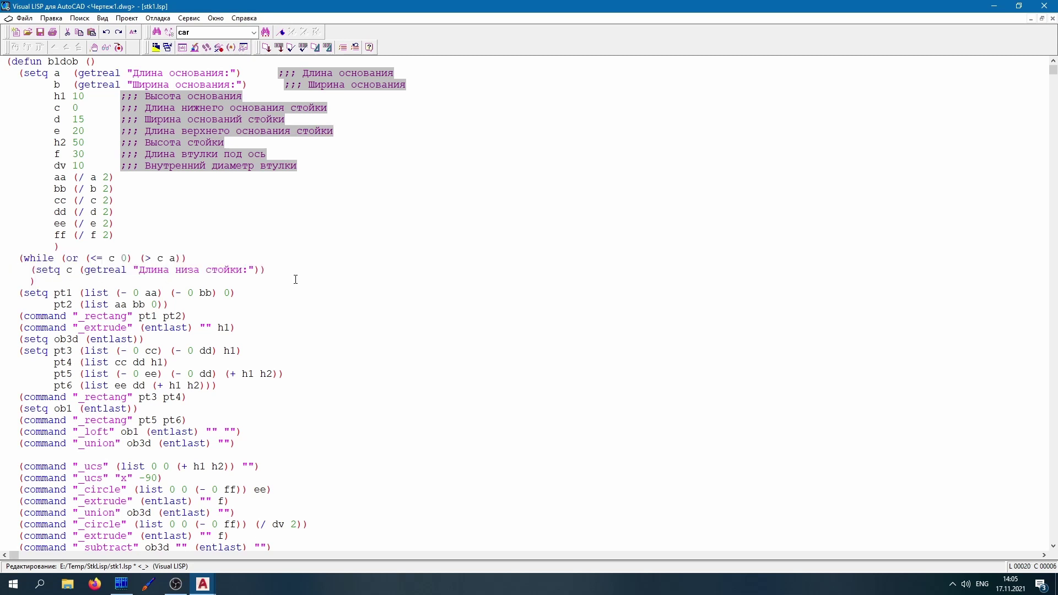
{"action": "key", "text": "Return"}
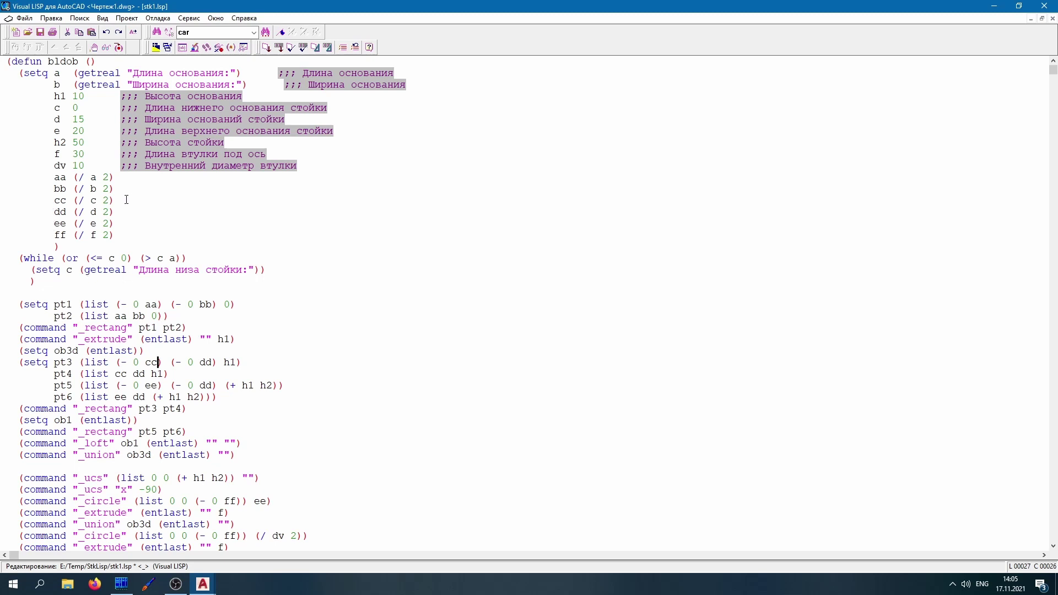
Step: Comment out the old cc line with ;;; and add (setq cc (/ c 2)) after the loop
{"action": "left_click_drag", "start_coordinate": [127, 200], "coordinate": [54, 200]}
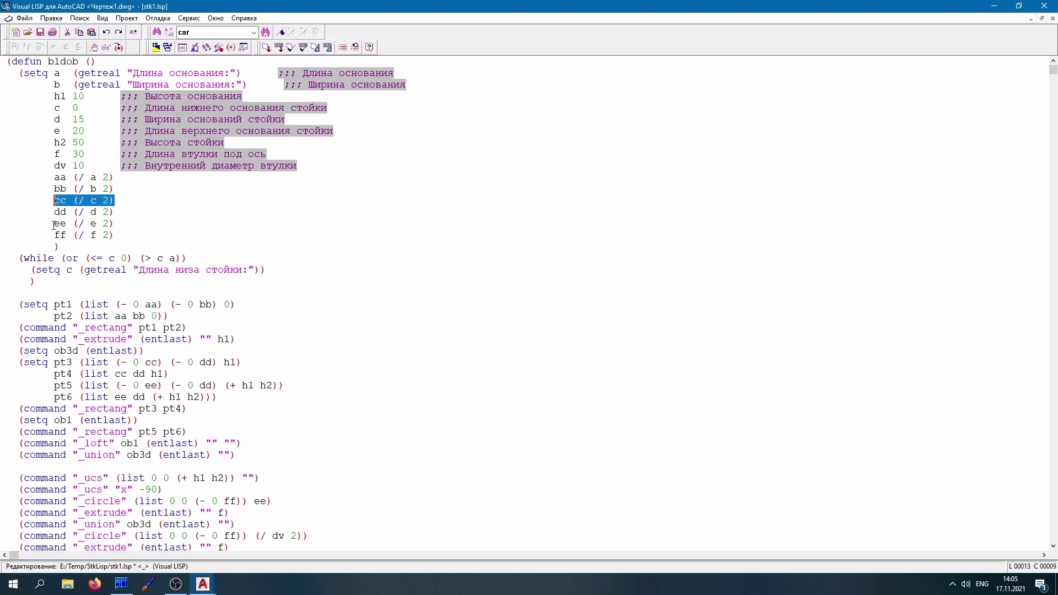
{"action": "key", "text": "Home"}
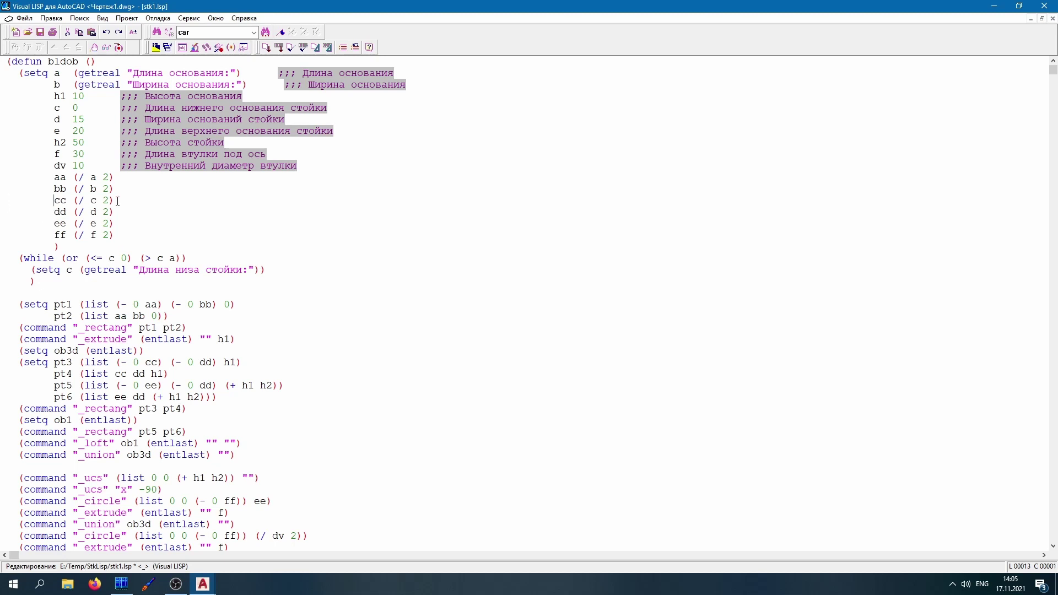
{"action": "type", "text": ";;;"}
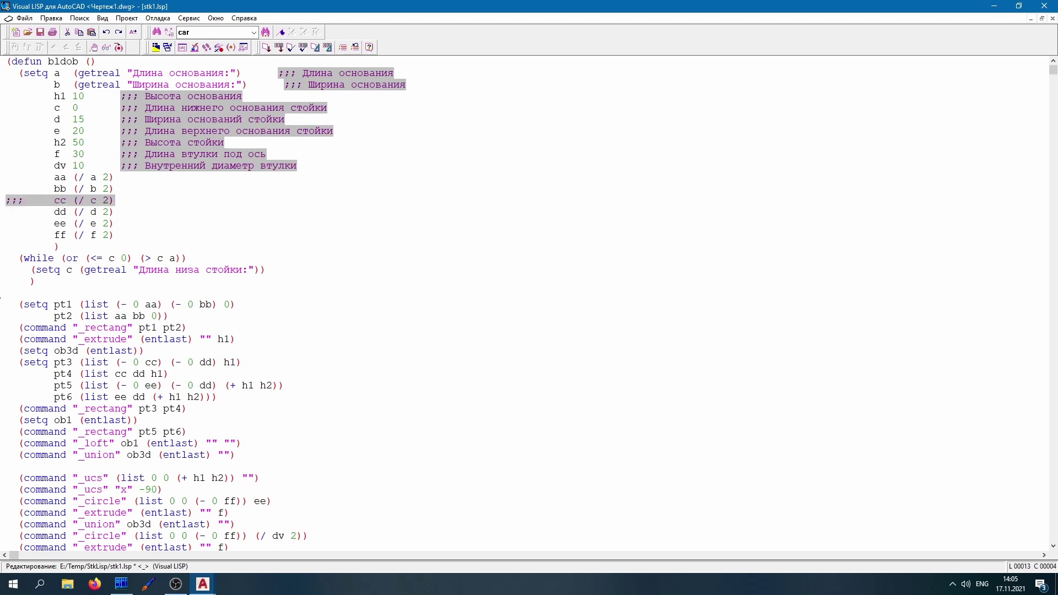
{"action": "key", "text": "Down"}
{"action": "key", "text": "Down"}
{"action": "key", "text": "Down"}
{"action": "type", "text": "(set"}
{"action": "type", "text": "q"}
{"action": "type", "text": " cc"}
{"action": "type", "text": " (/ c 2))"}
{"action": "key", "text": "Return"}
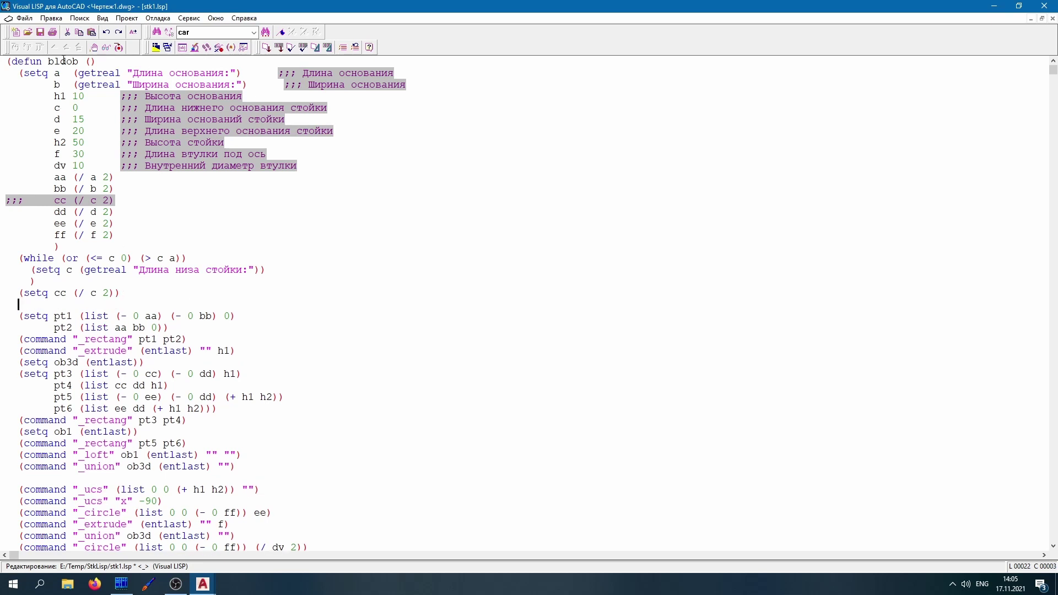
Step: Save stk1.lsp and load the edited code into AutoCAD
{"action": "left_click", "coordinate": [40, 32]}
{"action": "left_click", "coordinate": [189, 18]}
{"action": "left_click", "coordinate": [207, 43]}
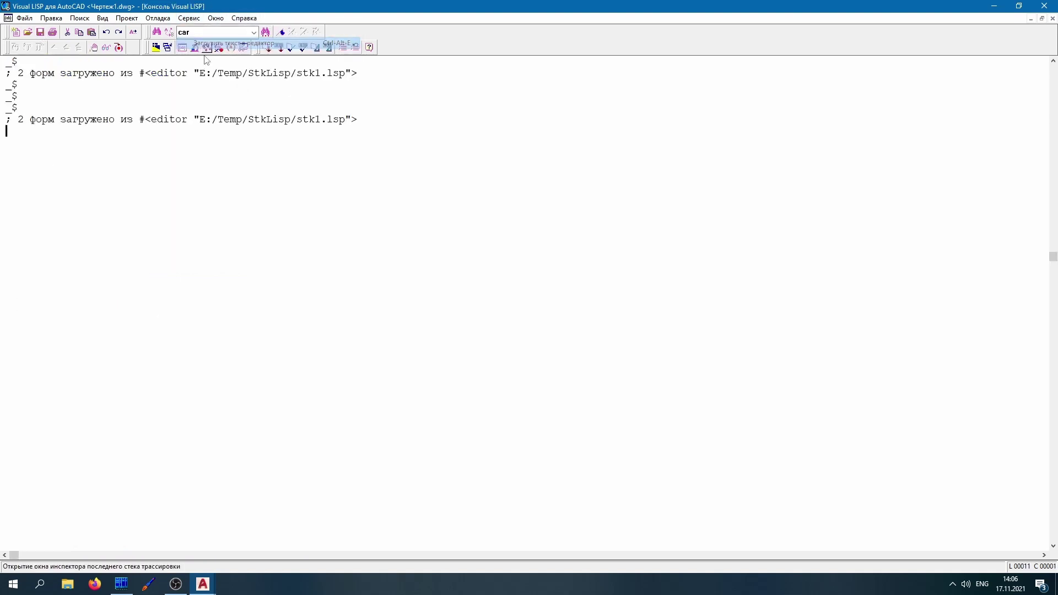
Step: Run BLOB in AutoCAD with a 60 by 40 base
{"action": "left_click", "coordinate": [203, 584]}
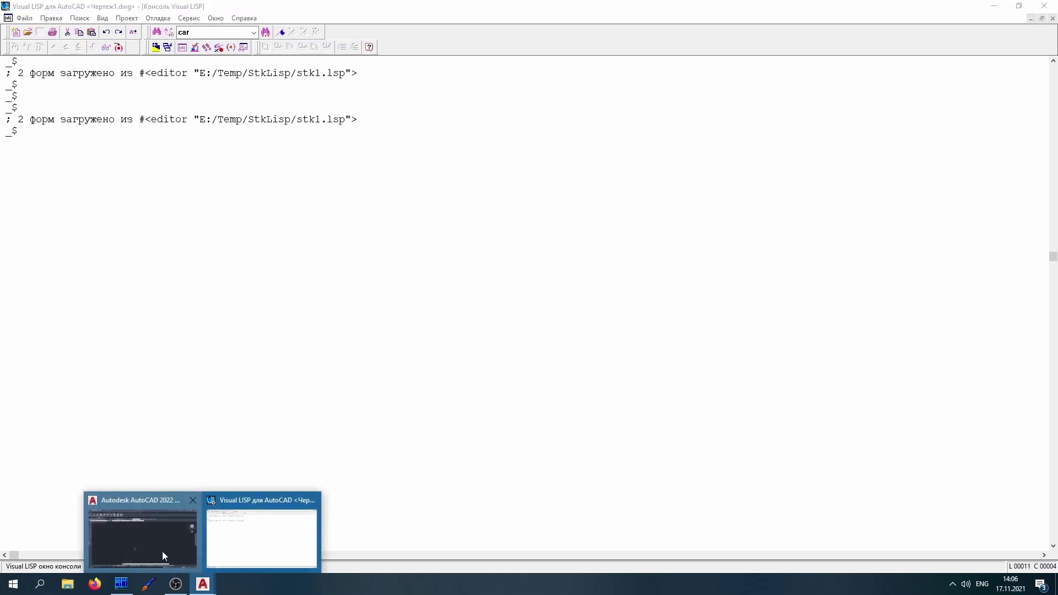
{"action": "left_click", "coordinate": [163, 555]}
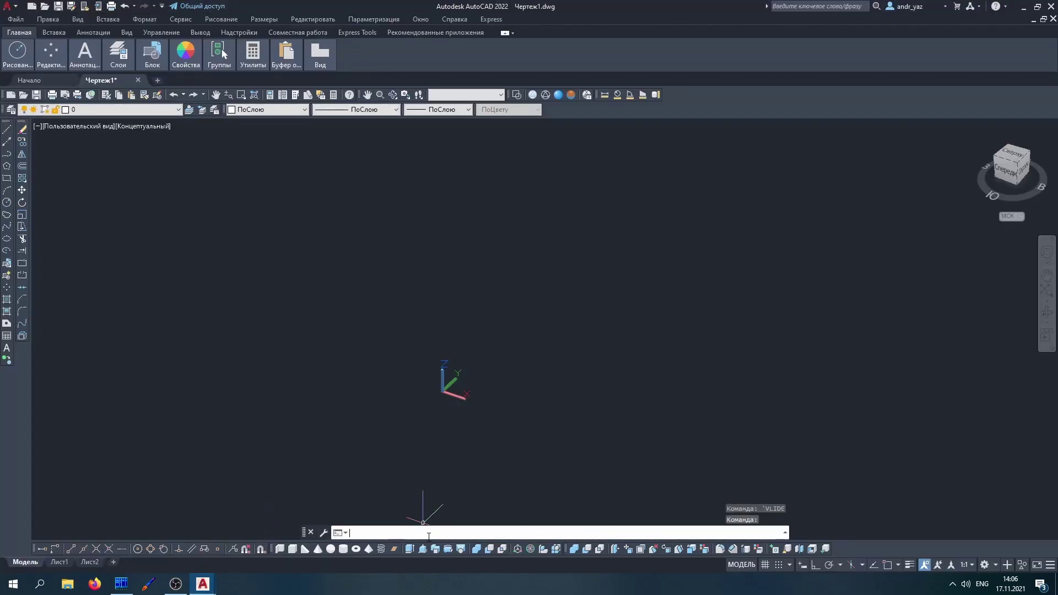
{"action": "type", "text": "BLOB"}
{"action": "key", "text": "Return"}
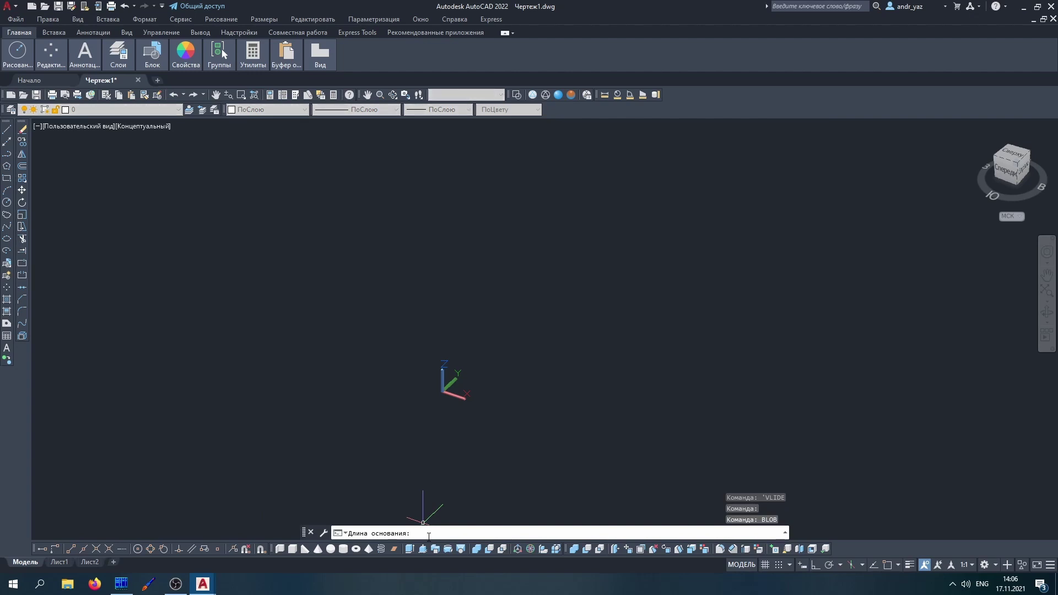
{"action": "type", "text": "60"}
{"action": "key", "text": "Return"}
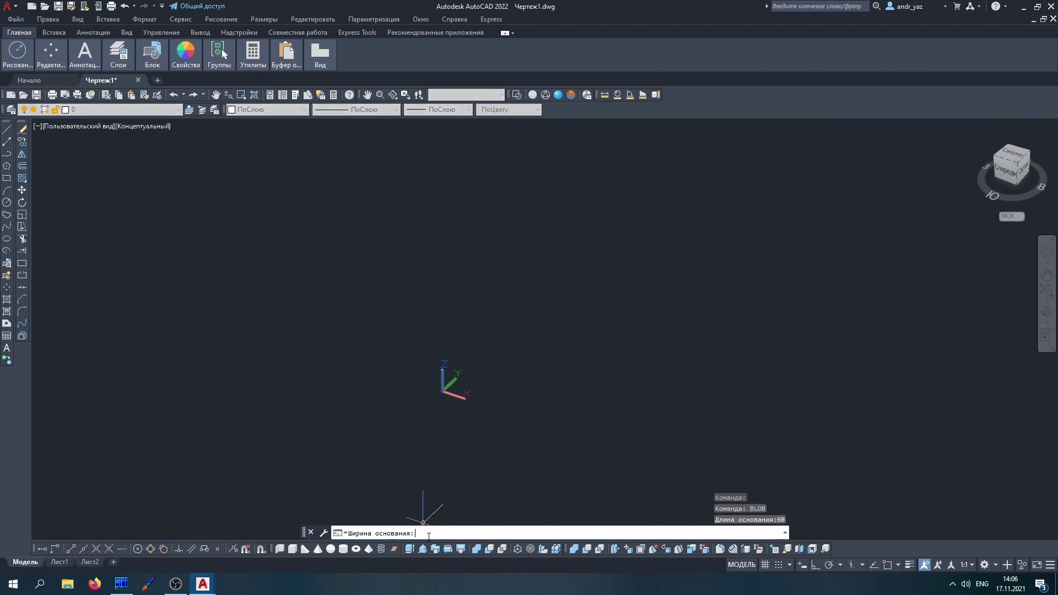
{"action": "type", "text": "40"}
{"action": "key", "text": "Return"}
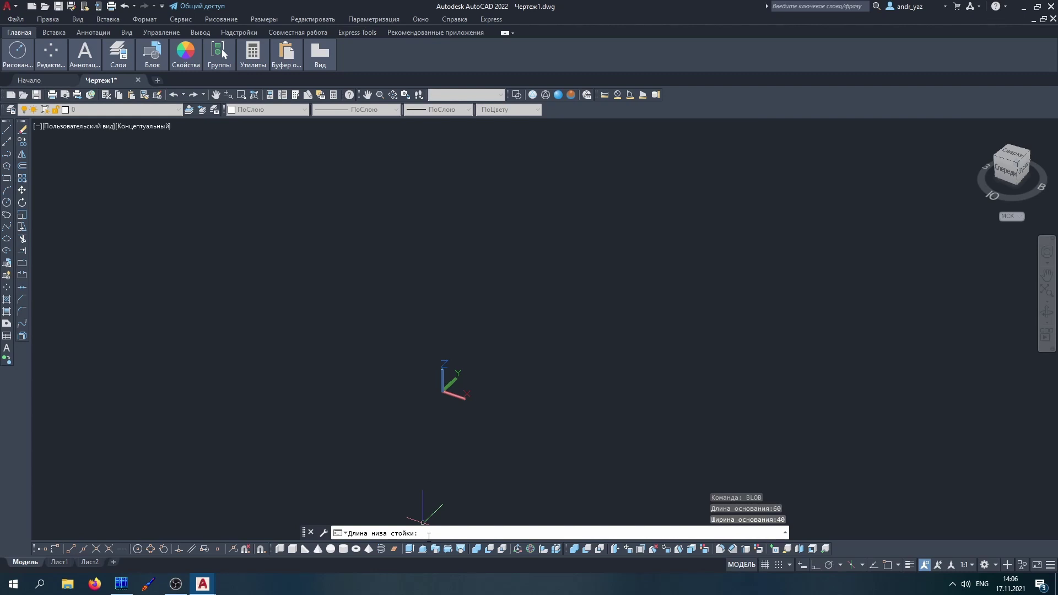
Step: Enter post bottom lengths 0 and 100, both re-prompted, then 40 to build the bracket
{"action": "type", "text": "0"}
{"action": "key", "text": "Return"}
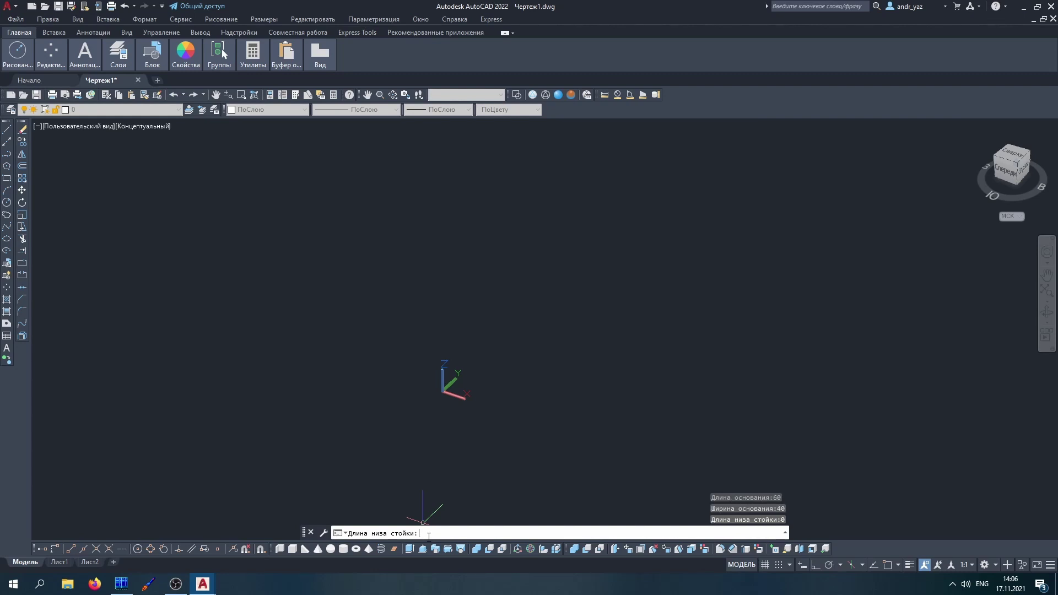
{"action": "type", "text": "1"}
{"action": "type", "text": "00"}
{"action": "key", "text": "Return"}
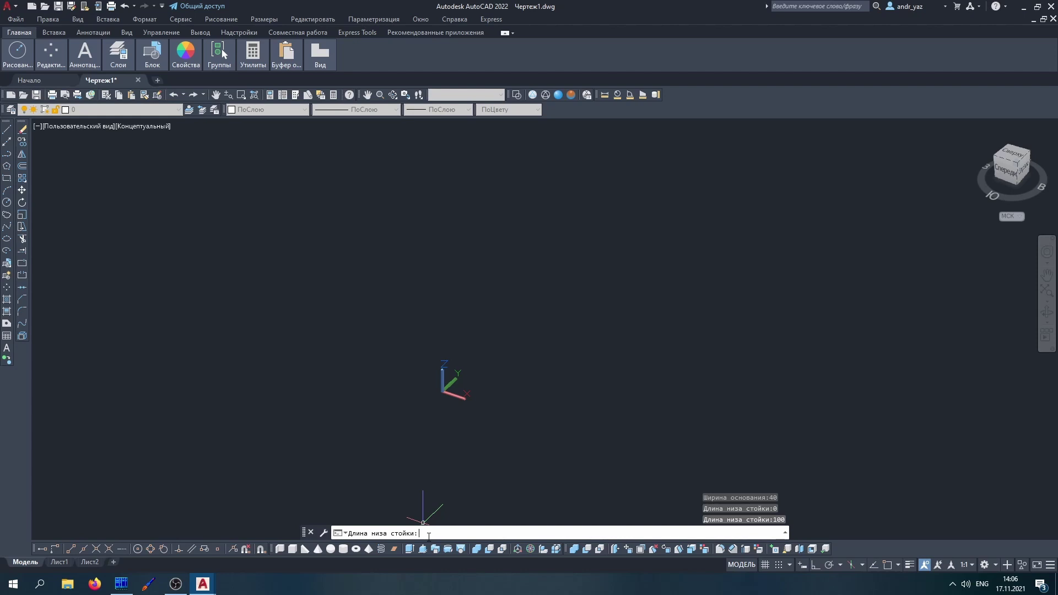
{"action": "type", "text": "40"}
{"action": "key", "text": "Return"}
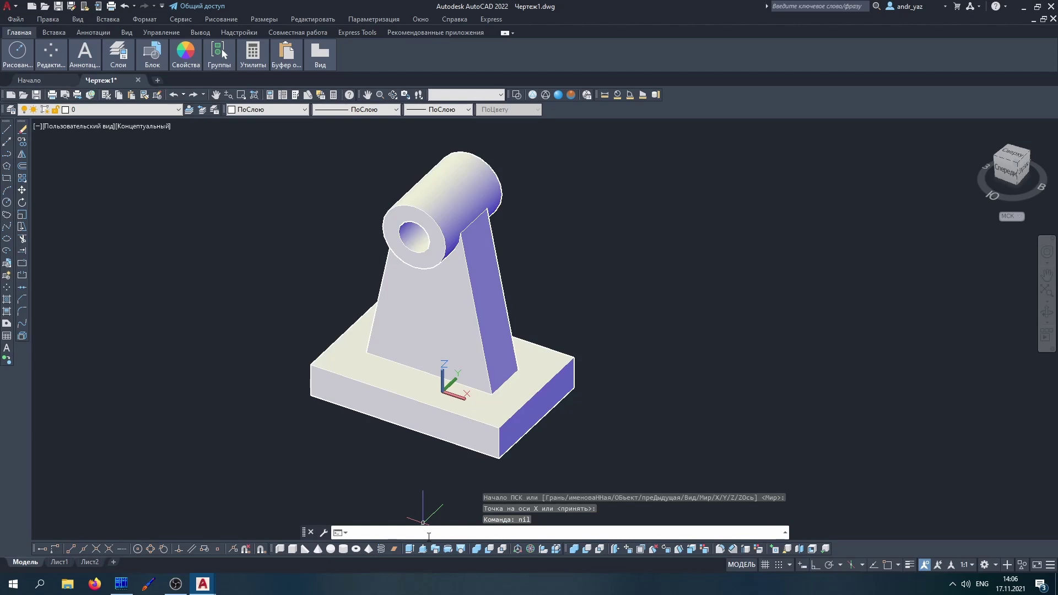
{"action": "key", "text": "F2"}
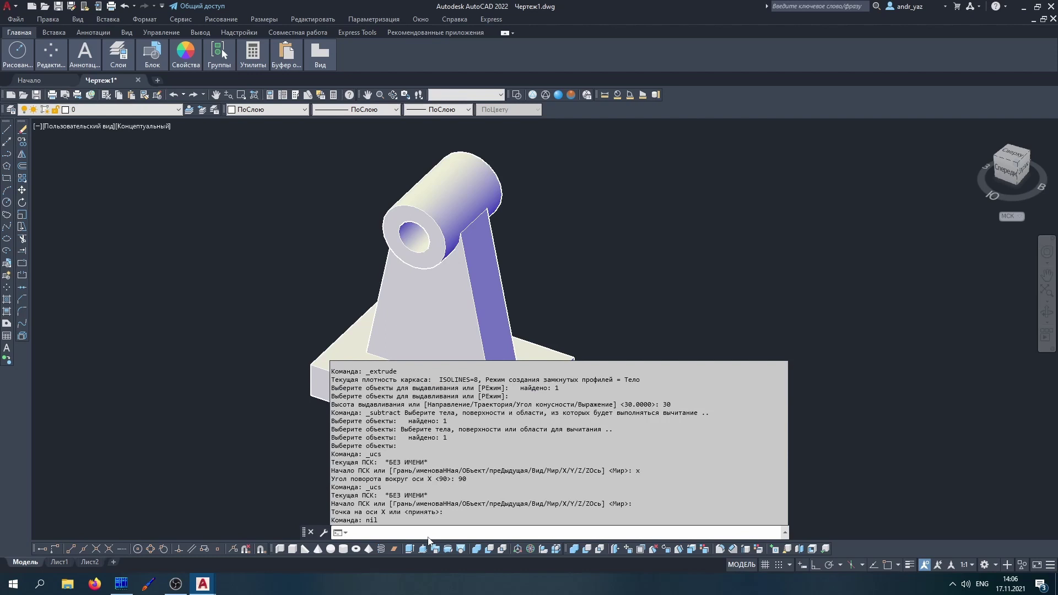
{"action": "scroll", "coordinate": [424, 484], "scroll_direction": "up", "scroll_amount": 5}
{"action": "scroll", "coordinate": [424, 484], "scroll_direction": "up", "scroll_amount": 5}
{"action": "scroll", "coordinate": [424, 484], "scroll_direction": "up", "scroll_amount": 5}
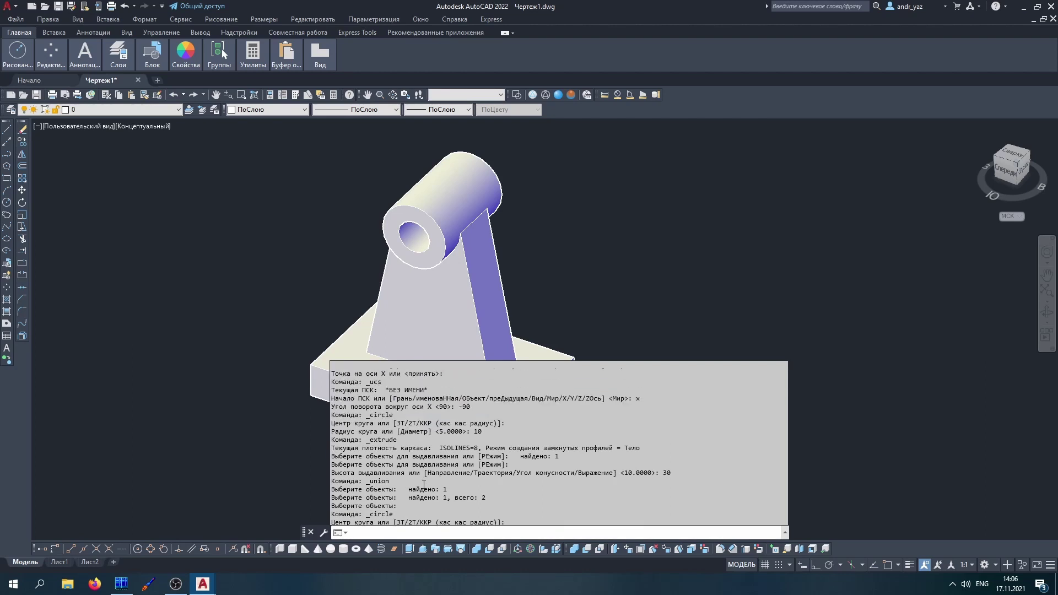
{"action": "scroll", "coordinate": [424, 484], "scroll_direction": "down", "scroll_amount": 3}
{"action": "scroll", "coordinate": [424, 484], "scroll_direction": "down", "scroll_amount": 3}
{"action": "scroll", "coordinate": [424, 484], "scroll_direction": "down", "scroll_amount": 3}
{"action": "scroll", "coordinate": [424, 484], "scroll_direction": "down", "scroll_amount": 3}
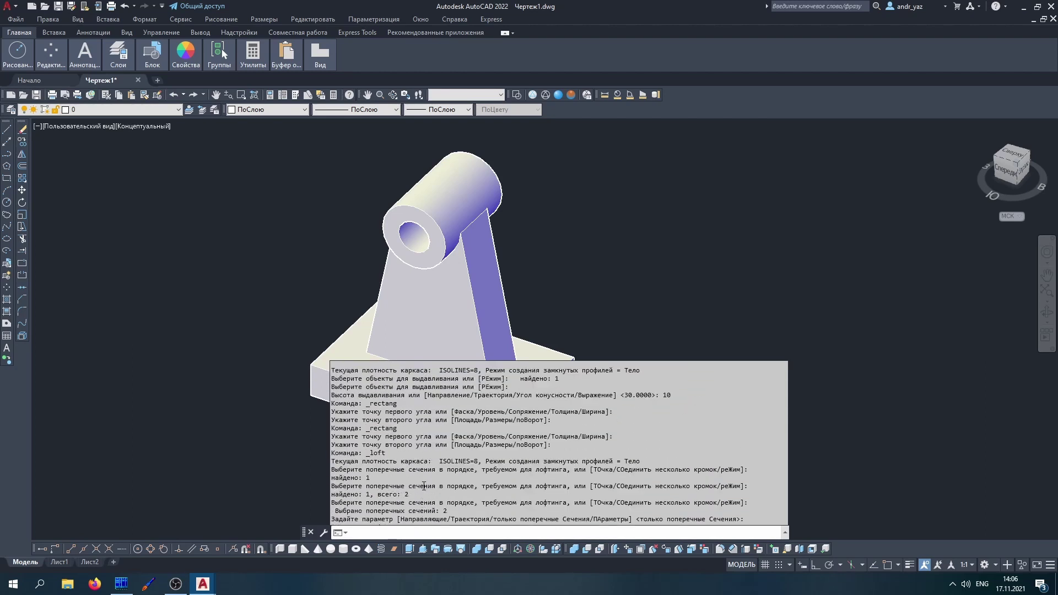
{"action": "scroll", "coordinate": [424, 485], "scroll_direction": "up", "scroll_amount": 3}
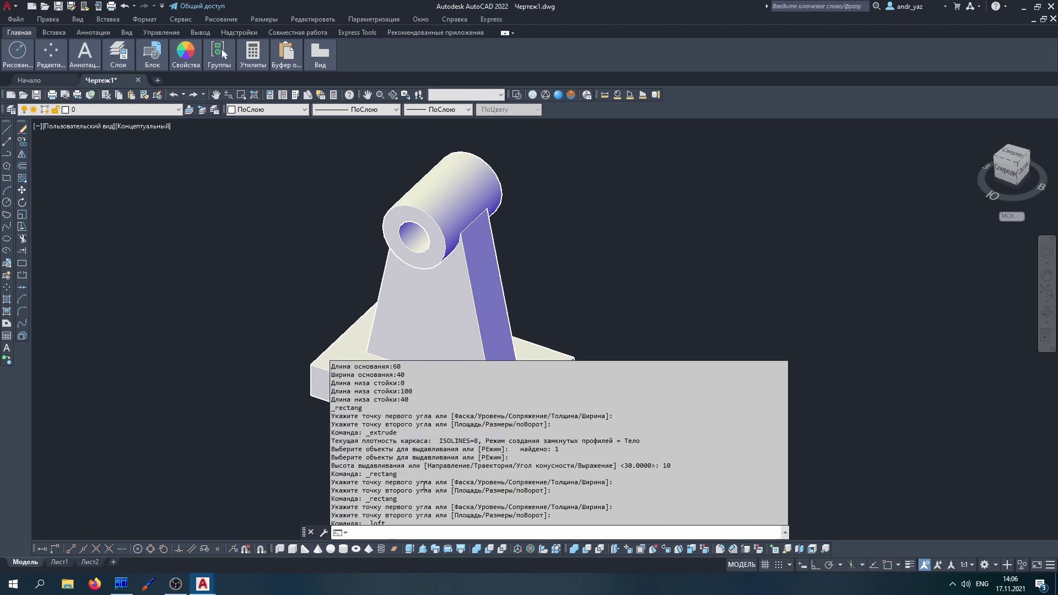
{"action": "scroll", "coordinate": [424, 486], "scroll_direction": "up", "scroll_amount": 1}
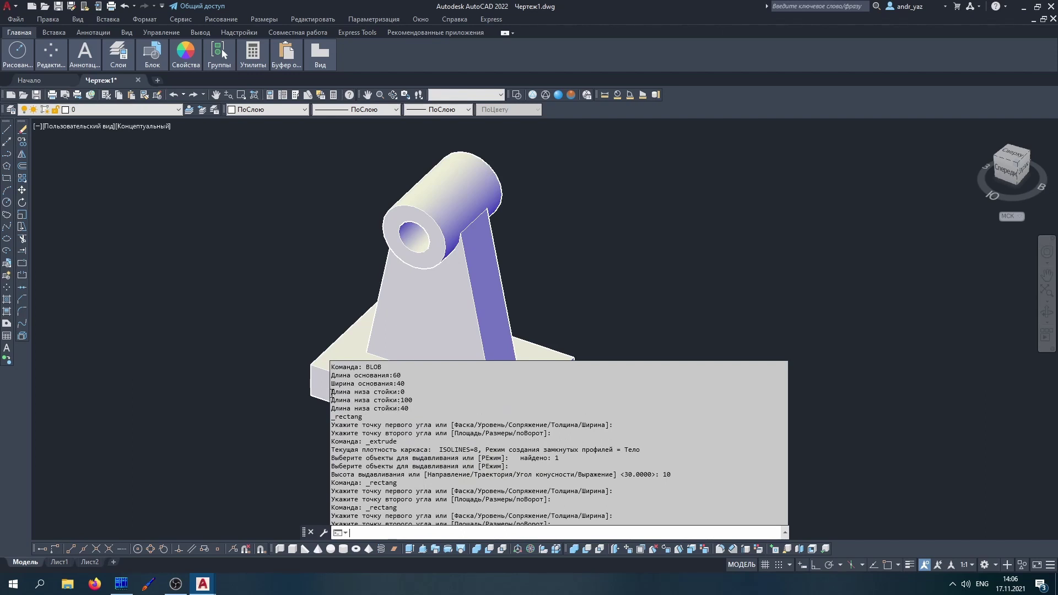
{"action": "left_click_drag", "start_coordinate": [331, 392], "coordinate": [400, 392]}
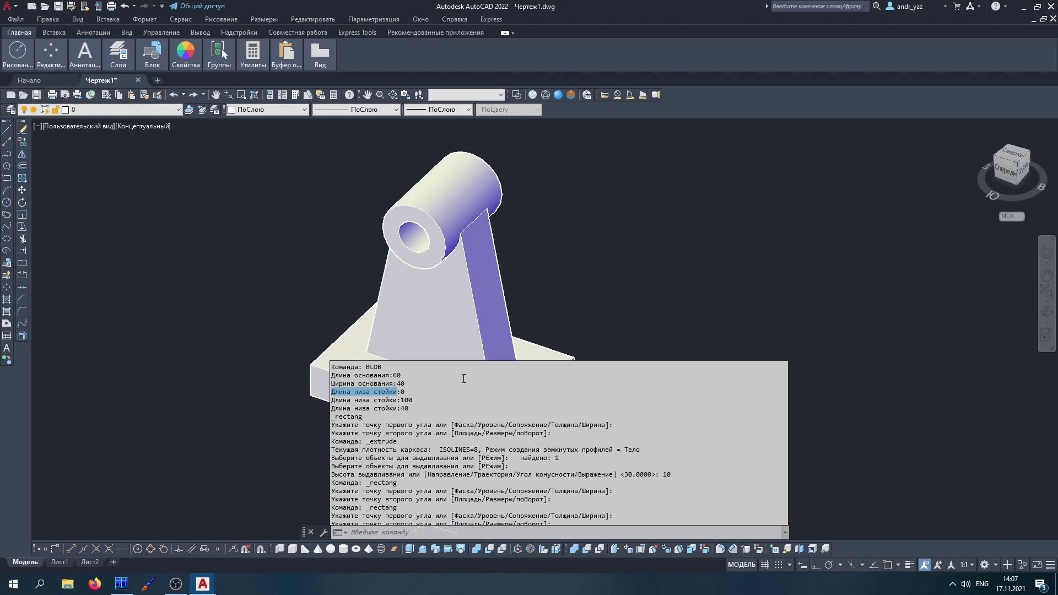
{"action": "mouse_move", "coordinate": [203, 584]}
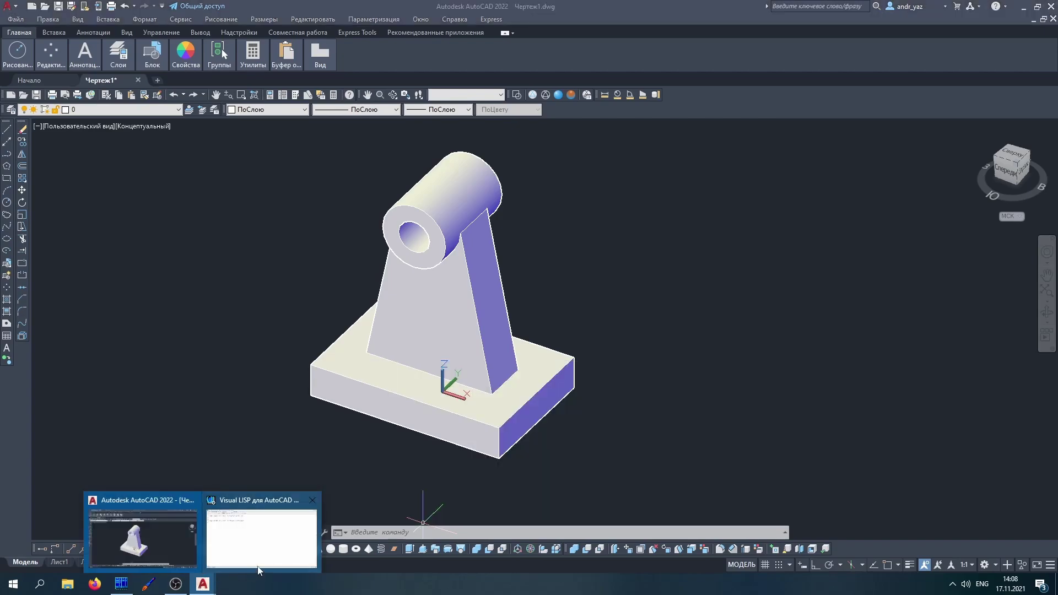
Step: Bring the stk1.lsp code to the front in Visual LISP
{"action": "left_click", "coordinate": [246, 561]}
{"action": "left_click", "coordinate": [190, 18]}
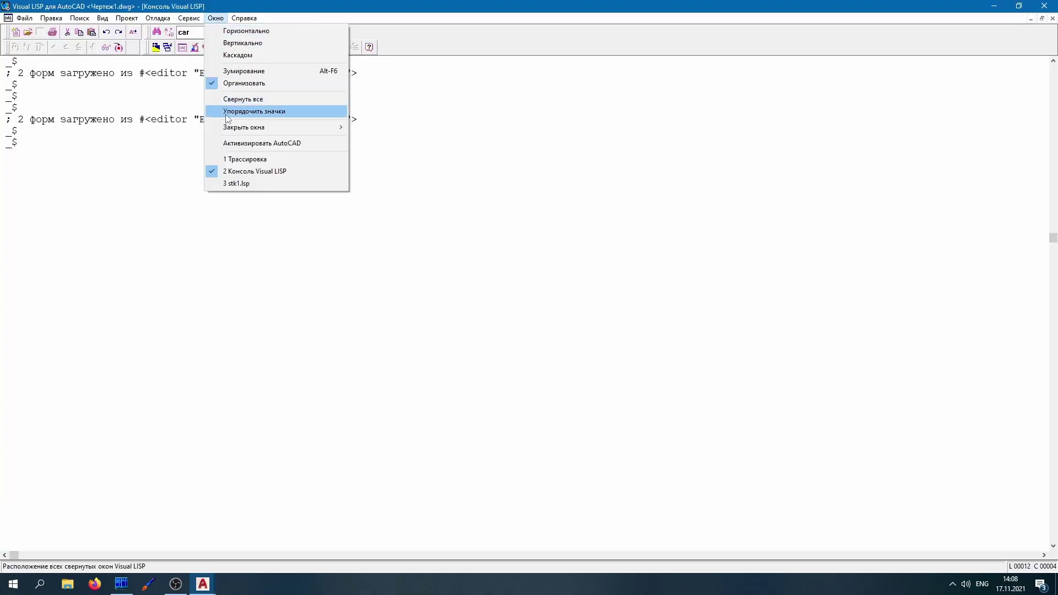
{"action": "left_click", "coordinate": [237, 183]}
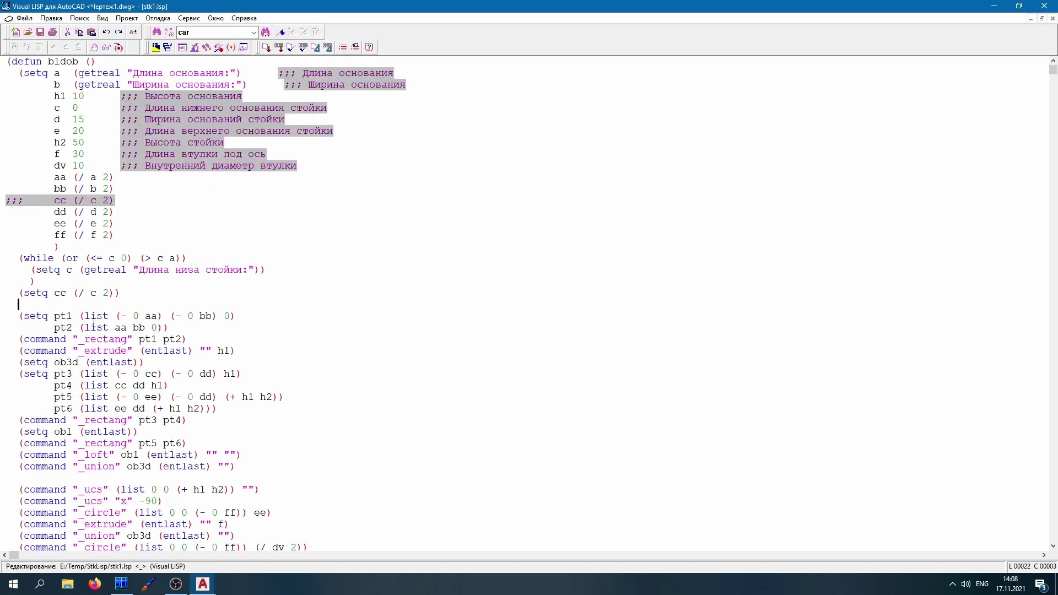
Step: Open blank lines above the while loop
{"action": "left_click", "coordinate": [25, 258]}
{"action": "key", "text": "Left"}
{"action": "key", "text": "Return"}
{"action": "key", "text": "Return"}
{"action": "key", "text": "Up"}
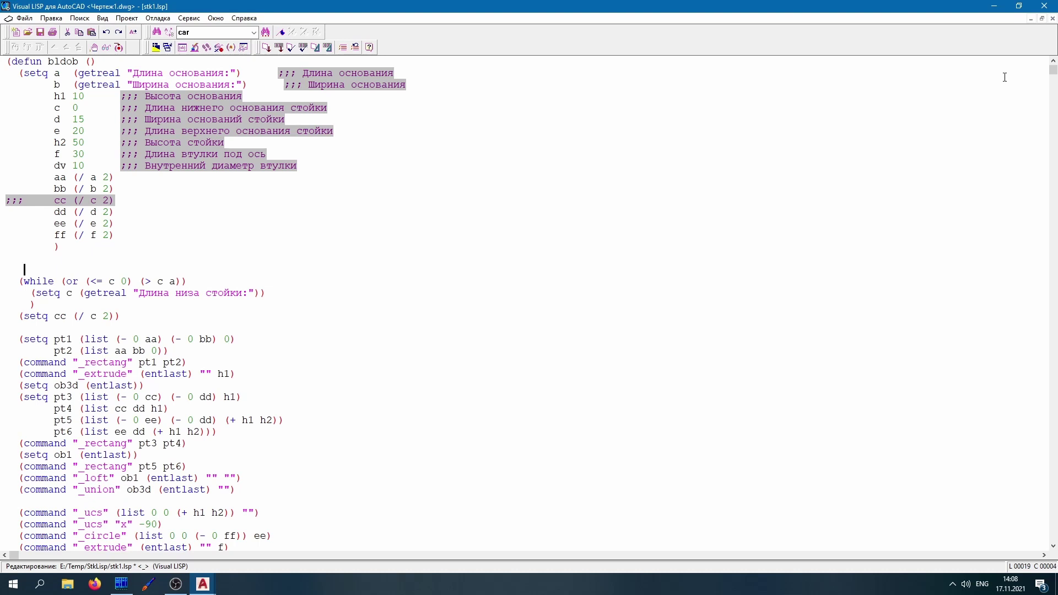
Step: Type '(setq cnstr (strcat' above the while loop, correcting the variable name to cnstr
{"action": "key", "text": "BackSpace"}
{"action": "type", "text": "("}
{"action": "type", "text": "set"}
{"action": "type", "text": "q "}
{"action": "type", "text": "s"}
{"action": "type", "text": "t"}
{"action": "type", "text": "r"}
{"action": "type", "text": "c"}
{"action": "key", "text": "BackSpace"}
{"action": "key", "text": "Left"}
{"action": "key", "text": "Left"}
{"action": "key", "text": "Left"}
{"action": "type", "text": "cn"}
{"action": "key", "text": "Right"}
{"action": "key", "text": "Right"}
{"action": "key", "text": "Right"}
{"action": "key", "text": "Right"}
{"action": "type", "text": "("}
{"action": "type", "text": "str"}
{"action": "type", "text": "cat"}
Step: Reuse the 'Длина низа стойки' wording after strcat and append ' (0...' (rtos a) '):' to the cnstr line
{"action": "left_click_drag", "start_coordinate": [241, 294], "coordinate": [136, 297]}
{"action": "key", "text": "ctrl+c"}
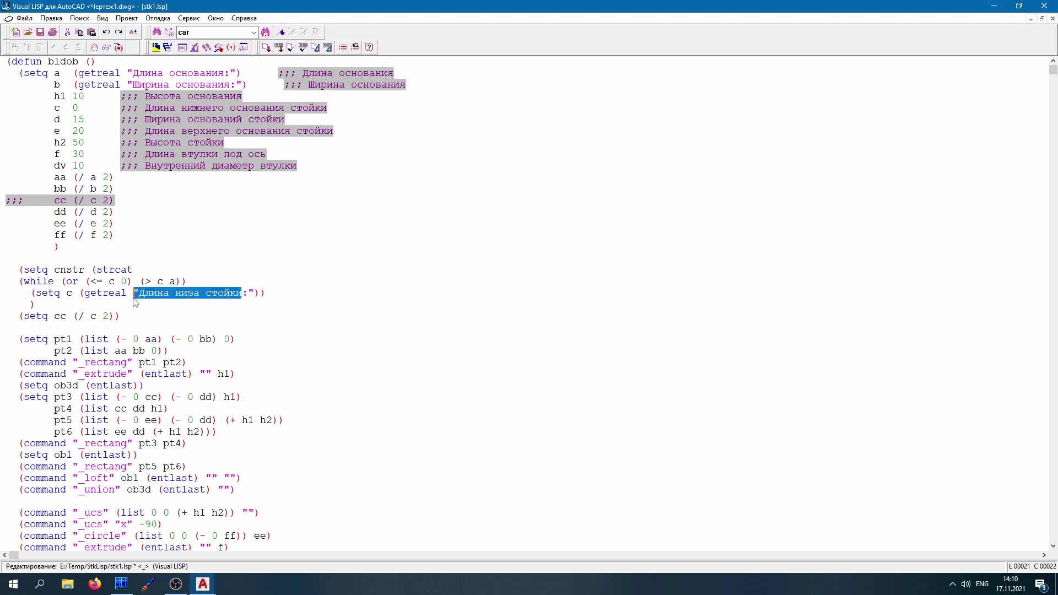
{"action": "left_click", "coordinate": [146, 269]}
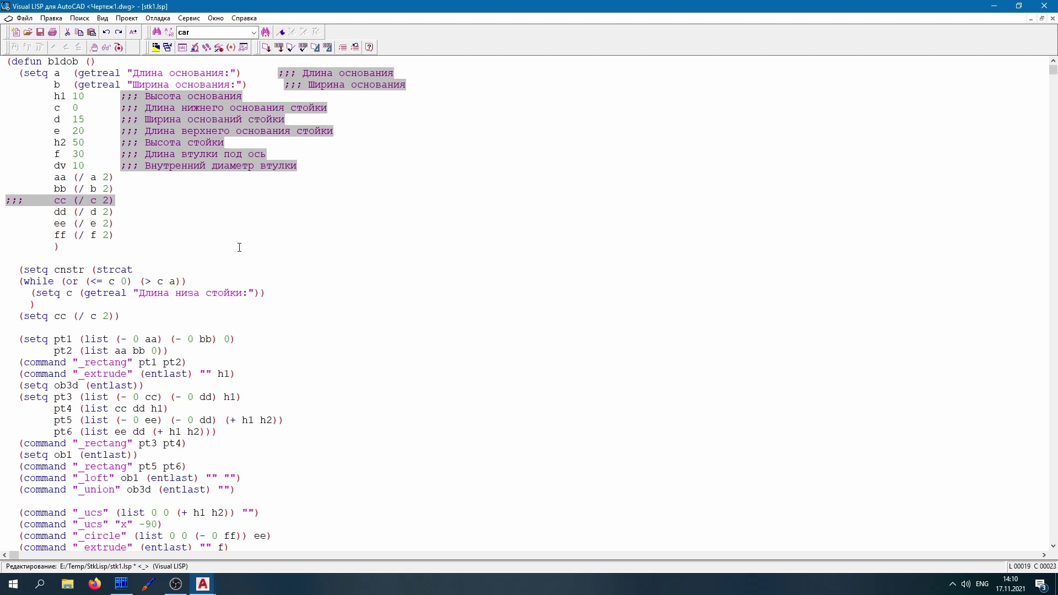
{"action": "key", "text": "ctrl+v"}
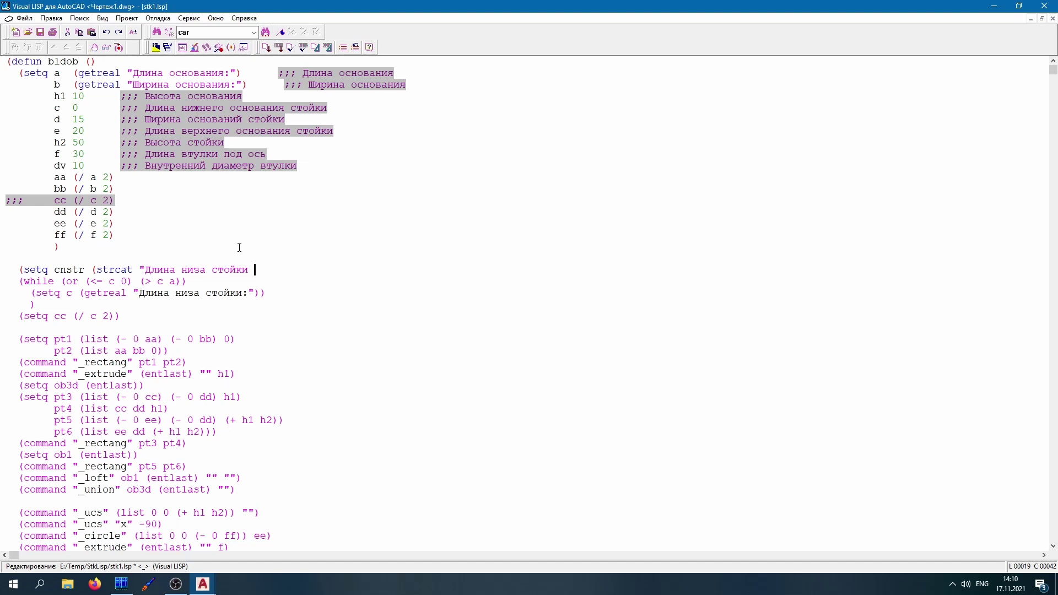
{"action": "type", "text": "("}
{"action": "type", "text": "0"}
{"action": "type", "text": "..."}
{"action": "type", "text": "\""}
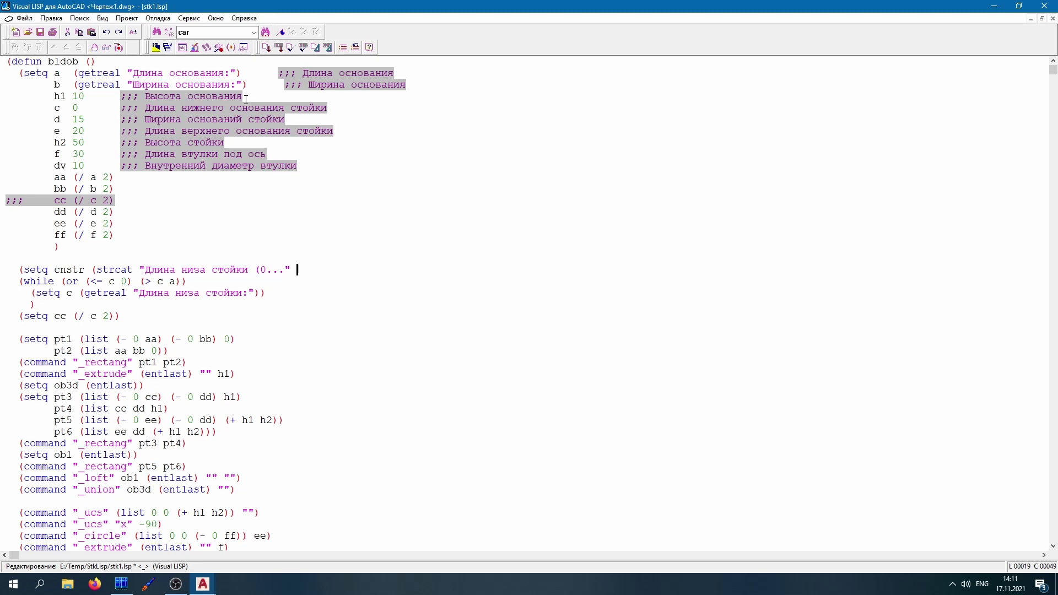
{"action": "type", "text": "("}
{"action": "type", "text": "rto"}
{"action": "type", "text": "s"}
{"action": "type", "text": "a"}
{"action": "type", "text": ")"}
{"action": "type", "text": "\""}
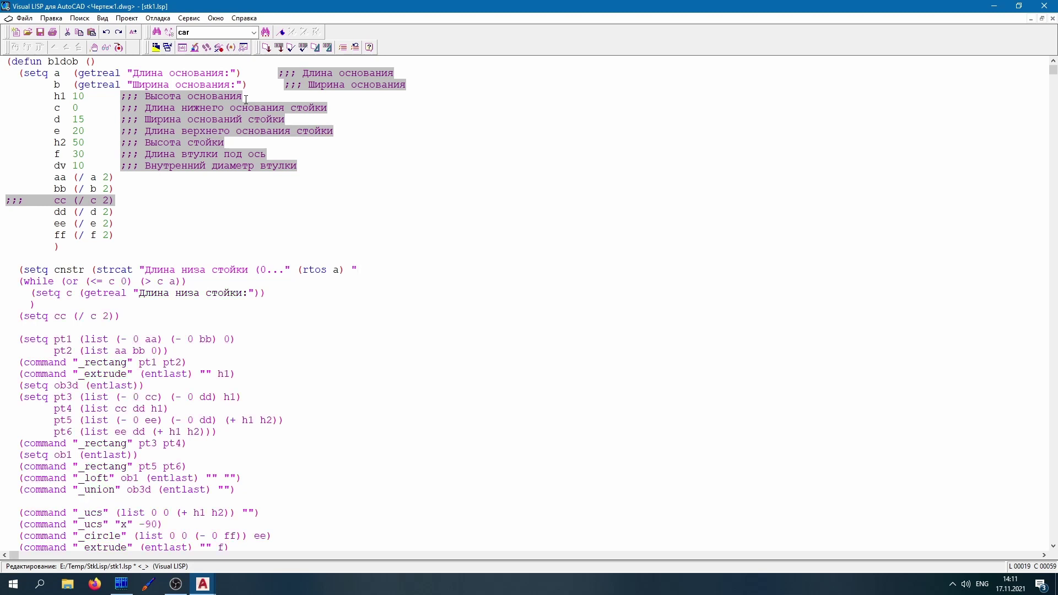
{"action": "type", "text": ")"}
{"action": "type", "text": ":"}
{"action": "type", "text": "\""}
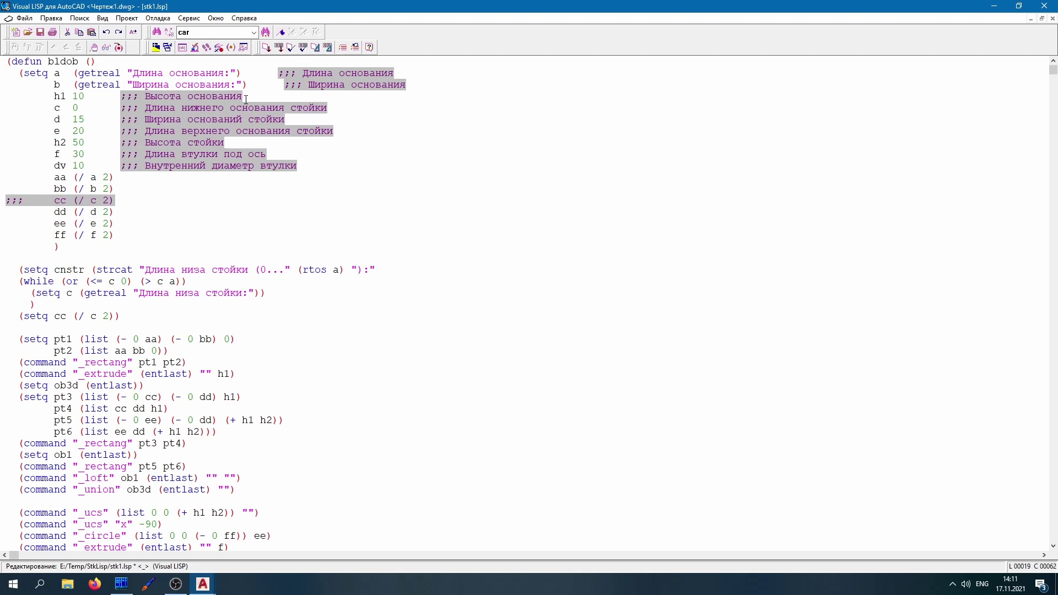
{"action": "type", "text": "))"}
Step: Replace the quoted getreal prompt string with the cnstr variable
{"action": "key", "text": "shift+Home"}
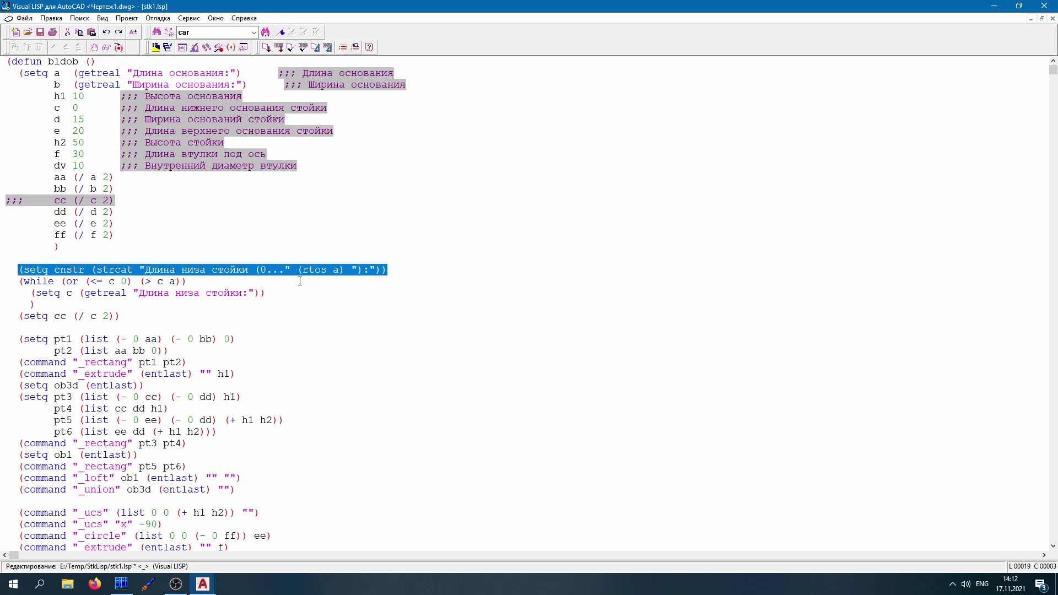
{"action": "left_click", "coordinate": [406, 270]}
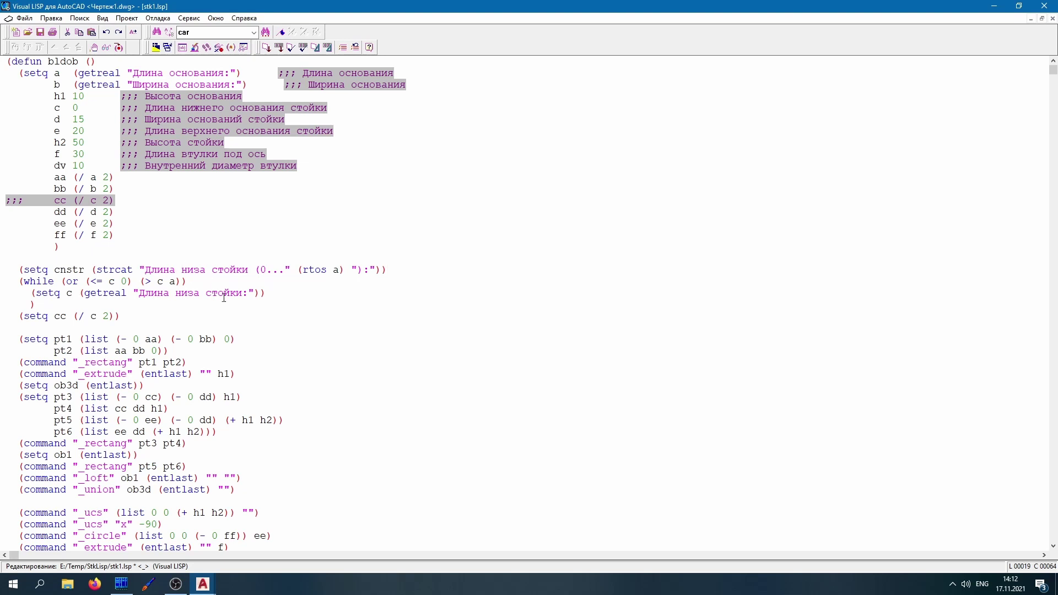
{"action": "left_click_drag", "start_coordinate": [249, 293], "coordinate": [138, 294]}
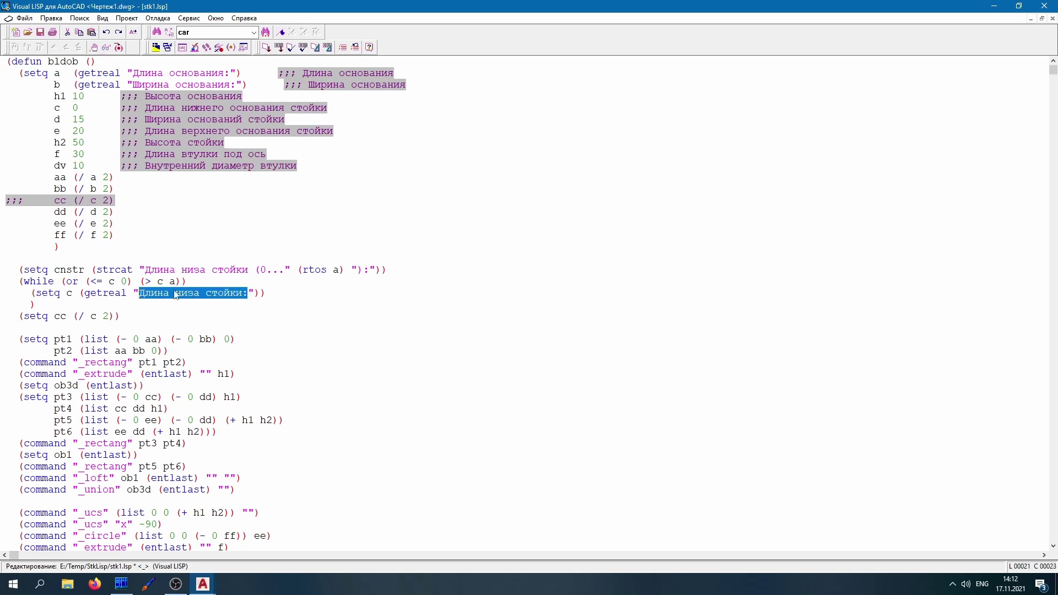
{"action": "left_click", "coordinate": [219, 293]}
{"action": "left_click_drag", "start_coordinate": [255, 293], "coordinate": [139, 296]}
{"action": "type", "text": "cnstr"}
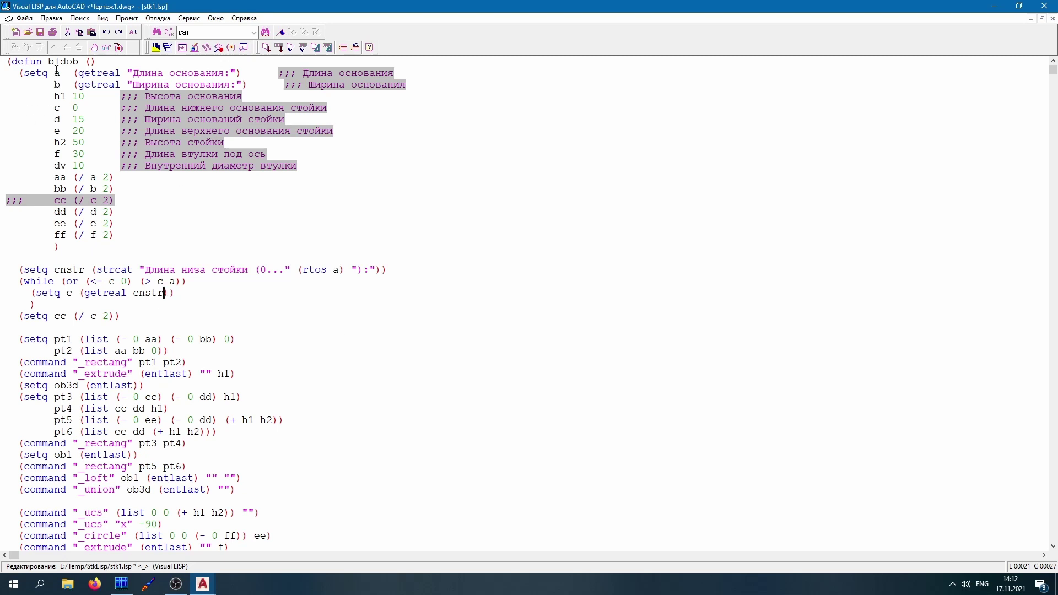
Step: Save stk1.lsp, load the editor text into AutoCAD, and return to the drawing
{"action": "left_click", "coordinate": [40, 32]}
{"action": "left_click", "coordinate": [189, 18]}
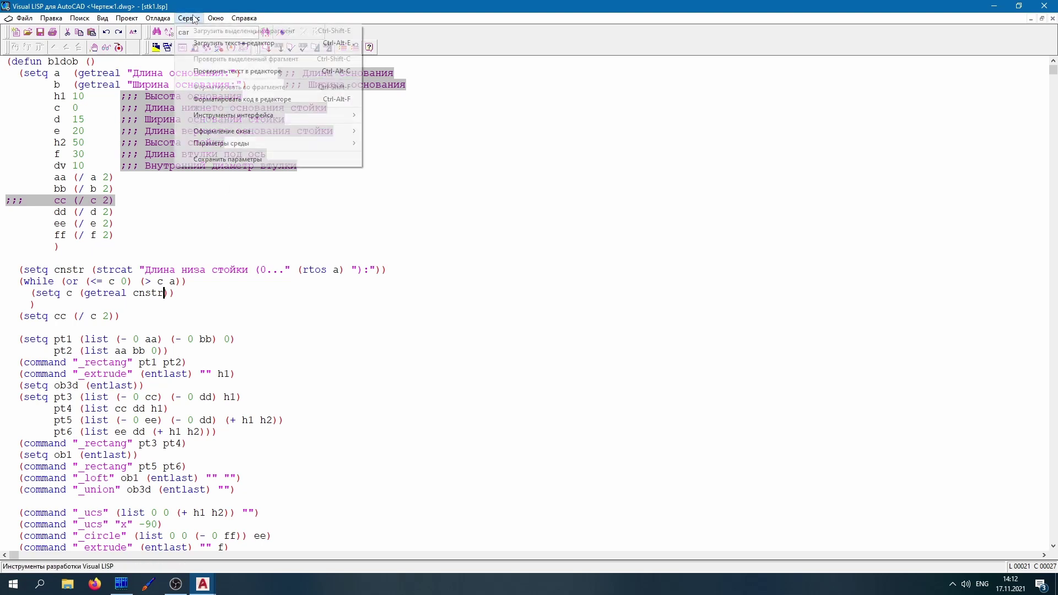
{"action": "left_click", "coordinate": [223, 44]}
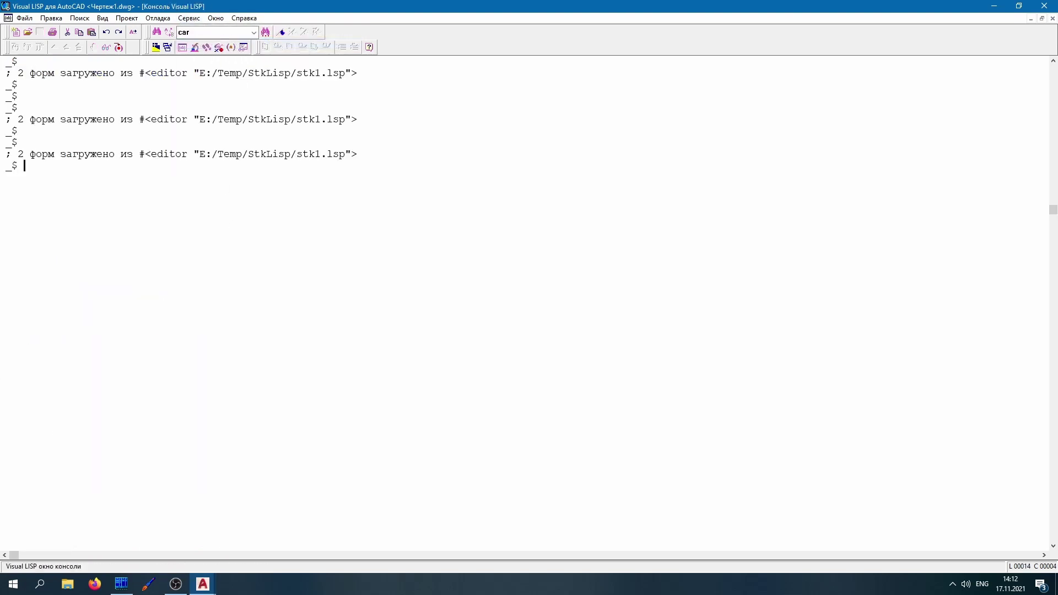
{"action": "mouse_move", "coordinate": [203, 584]}
{"action": "left_click", "coordinate": [141, 537]}
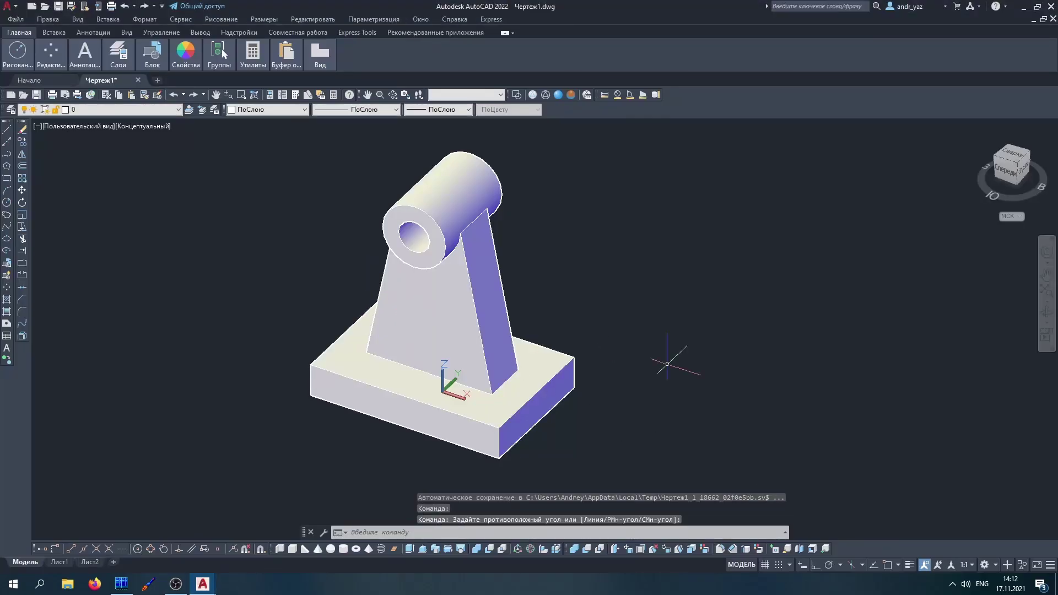
Step: Select and delete the old bracket model
{"action": "left_click", "coordinate": [741, 371]}
{"action": "left_click", "coordinate": [728, 395]}
{"action": "left_click", "coordinate": [586, 445]}
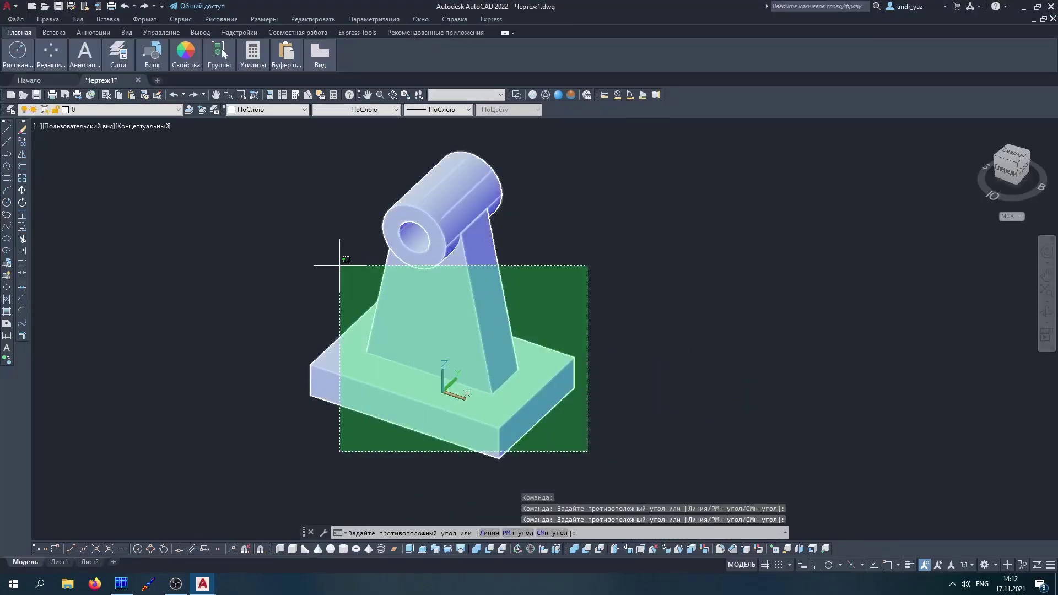
{"action": "left_click", "coordinate": [320, 212]}
{"action": "key", "text": "Delete"}
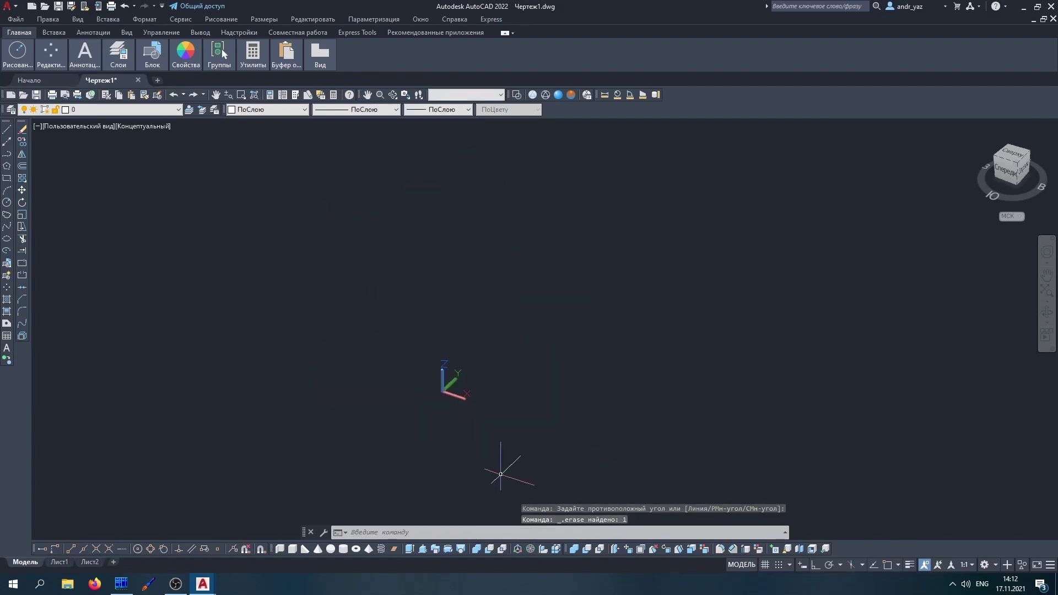
Step: Run BLOB with a base length of 60 and a base width of 40
{"action": "type", "text": "b"}
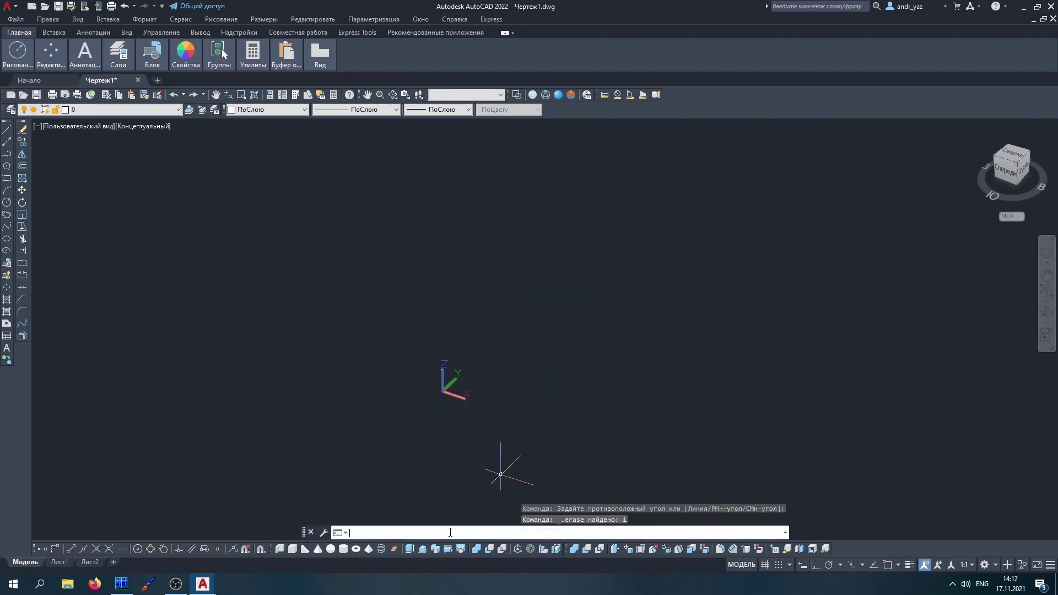
{"action": "type", "text": "lo"}
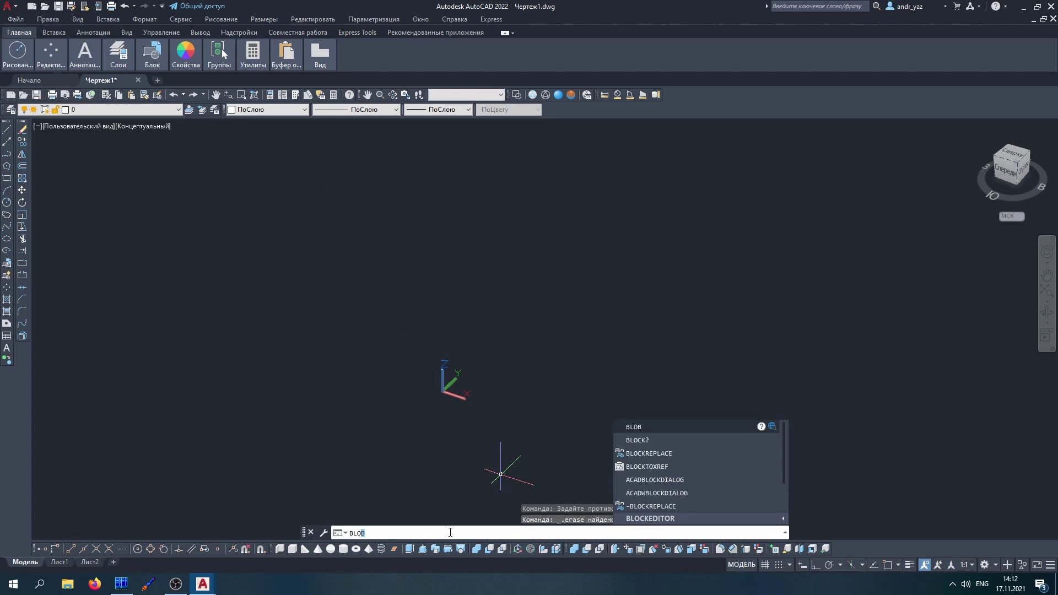
{"action": "key", "text": "Return"}
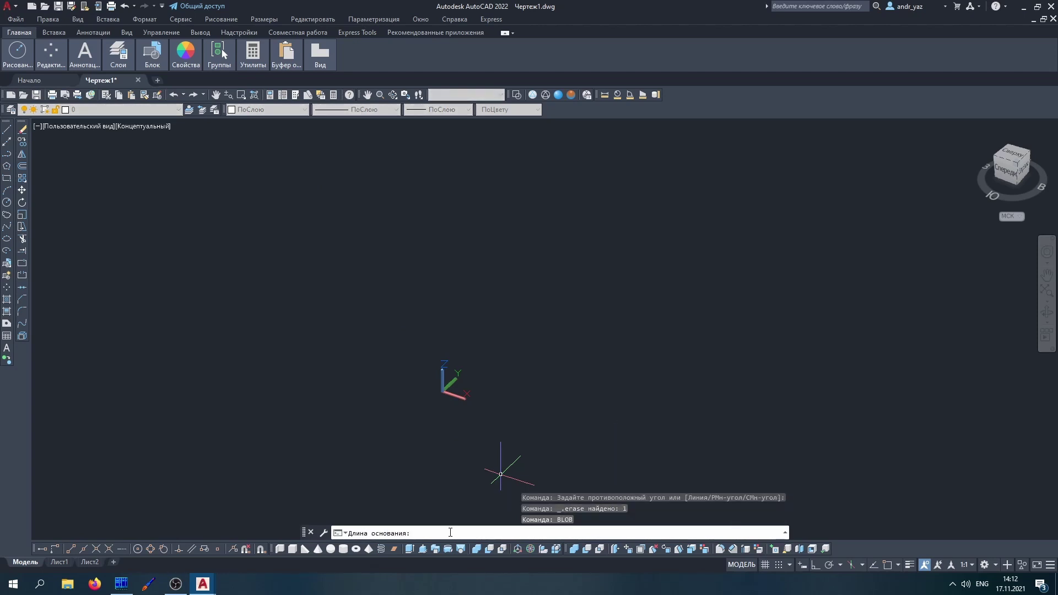
{"action": "type", "text": "60"}
{"action": "key", "text": "Return"}
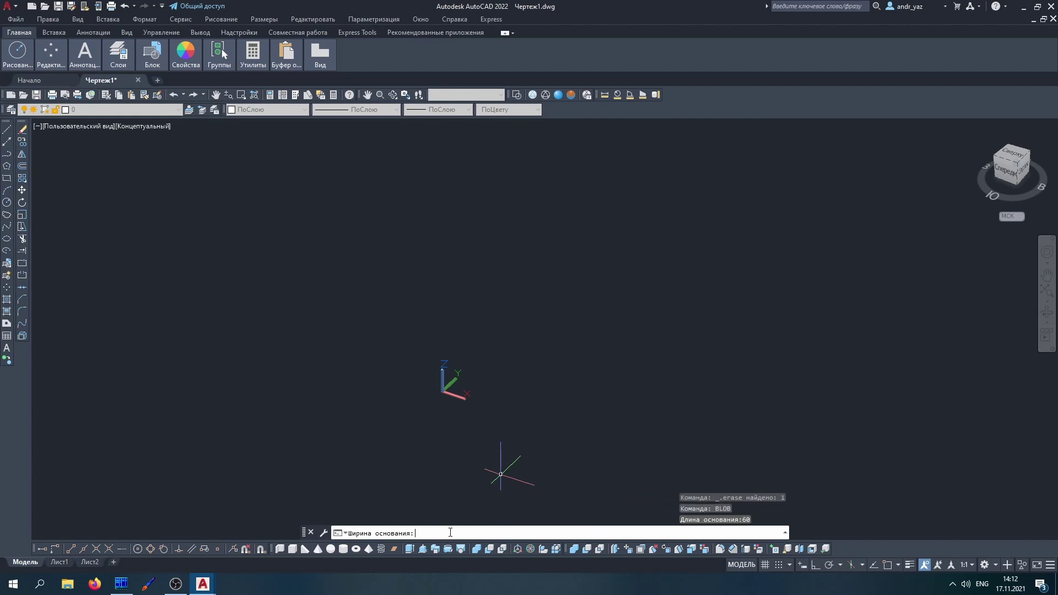
{"action": "type", "text": "40"}
{"action": "key", "text": "Return"}
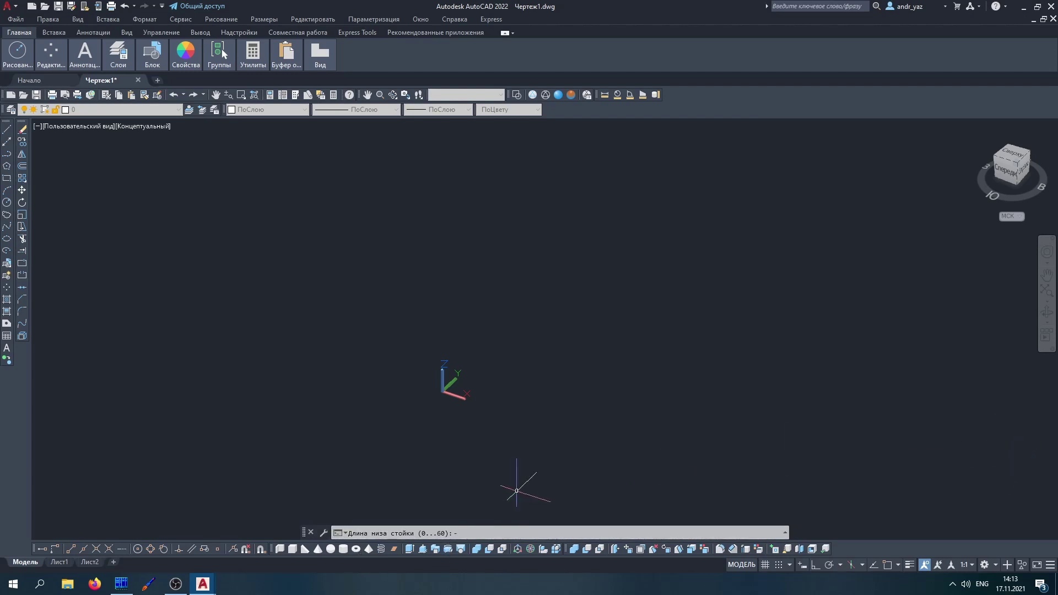
Step: Test post bottom lengths -2, 70 and 61 as rejected, then enter 60 to build
{"action": "type", "text": "2"}
{"action": "key", "text": "Return"}
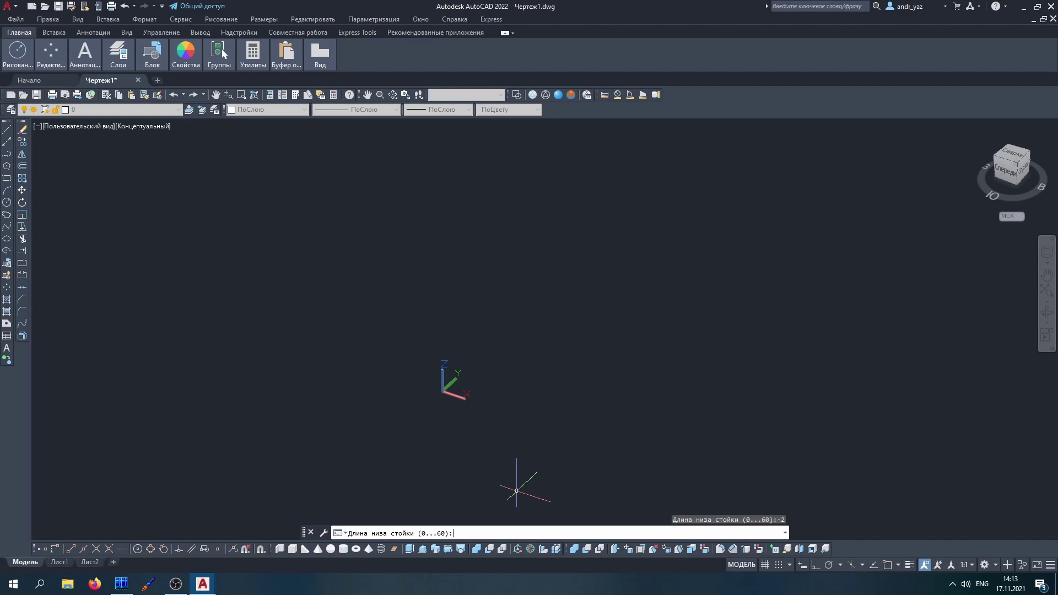
{"action": "type", "text": "70"}
{"action": "key", "text": "Return"}
{"action": "type", "text": "61"}
{"action": "key", "text": "Return"}
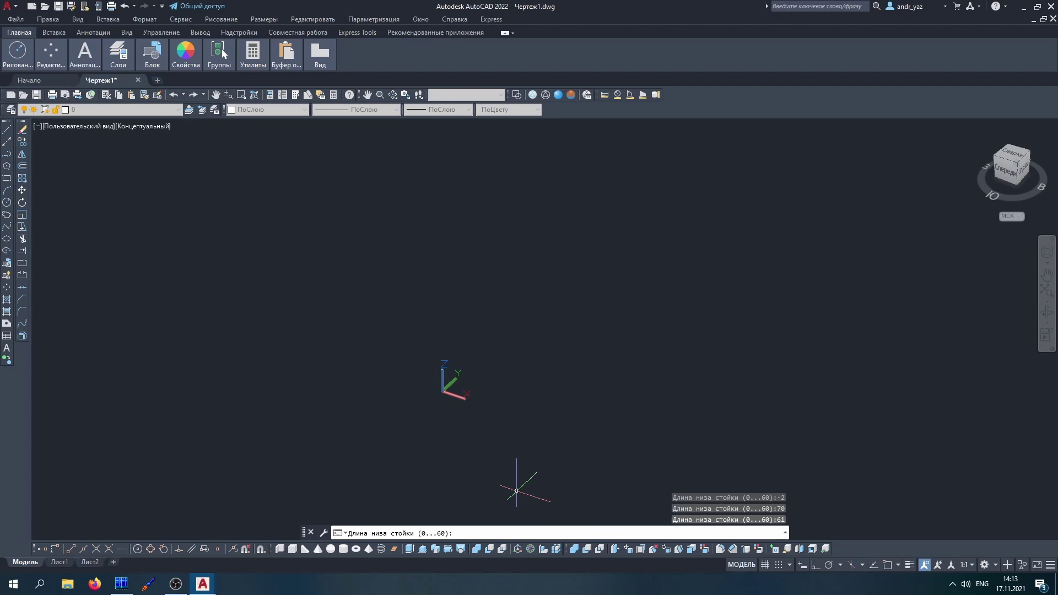
{"action": "type", "text": "60"}
{"action": "key", "text": "Return"}
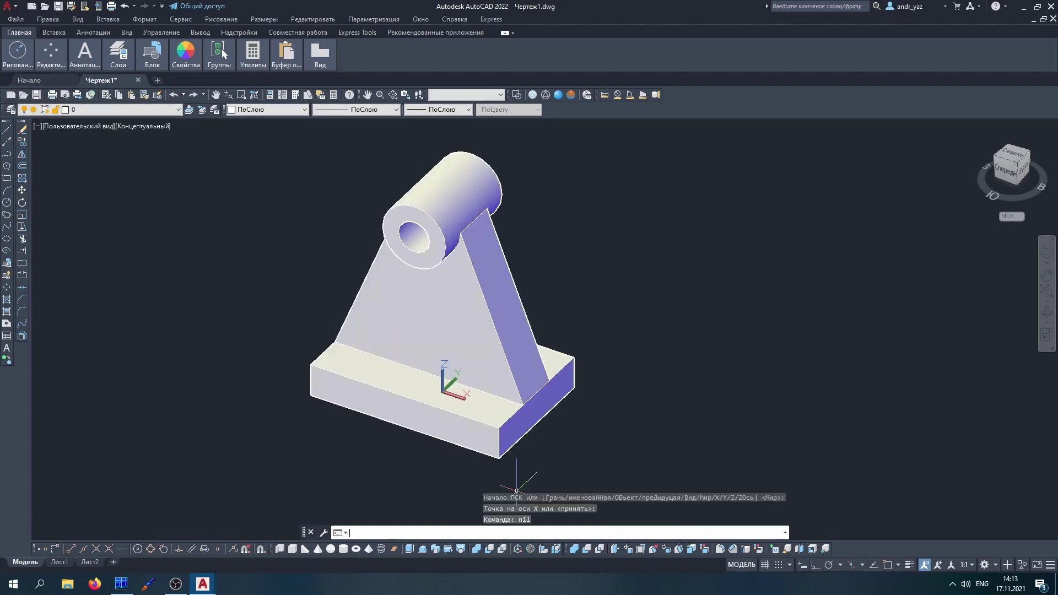
Step: Window-select and delete the existing bracket
{"action": "left_click", "coordinate": [517, 490]}
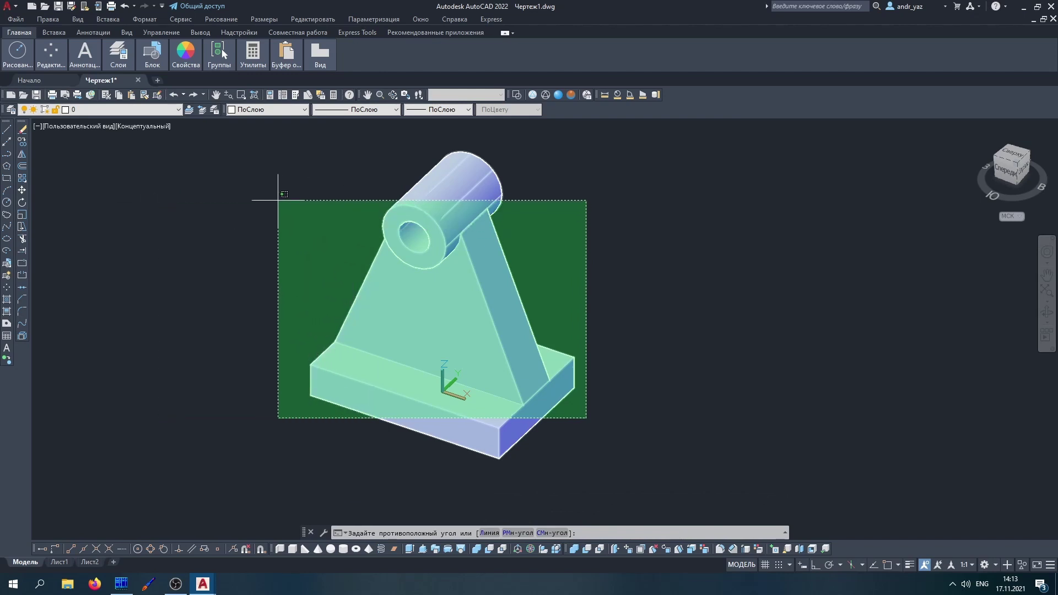
{"action": "left_click", "coordinate": [279, 200]}
{"action": "key", "text": "Delete"}
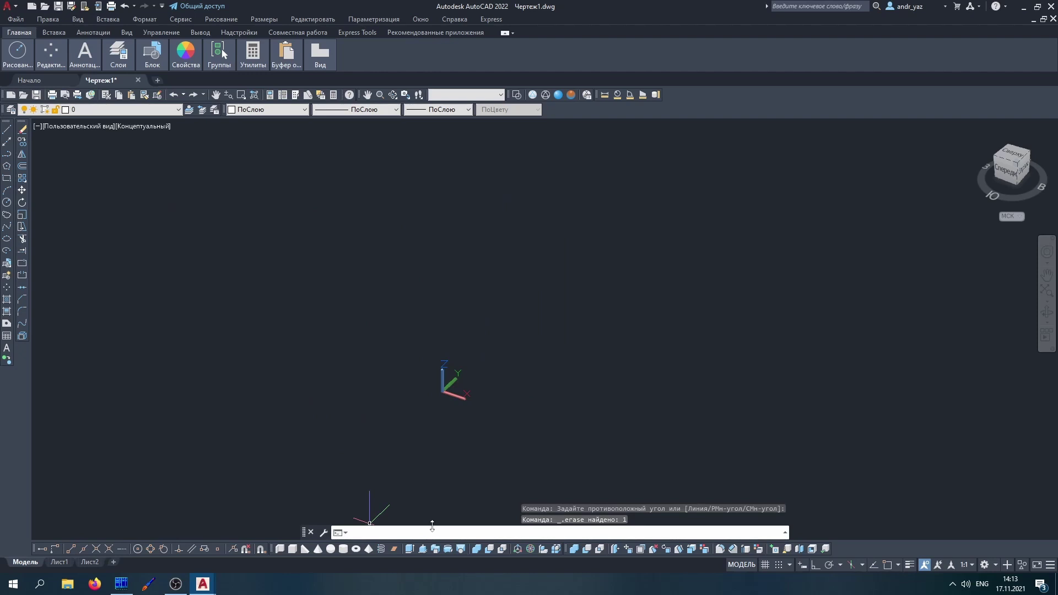
Step: Run BLOB with base 50 by 40 and post bottom length 10
{"action": "type", "text": "BLOB"}
{"action": "key", "text": "Return"}
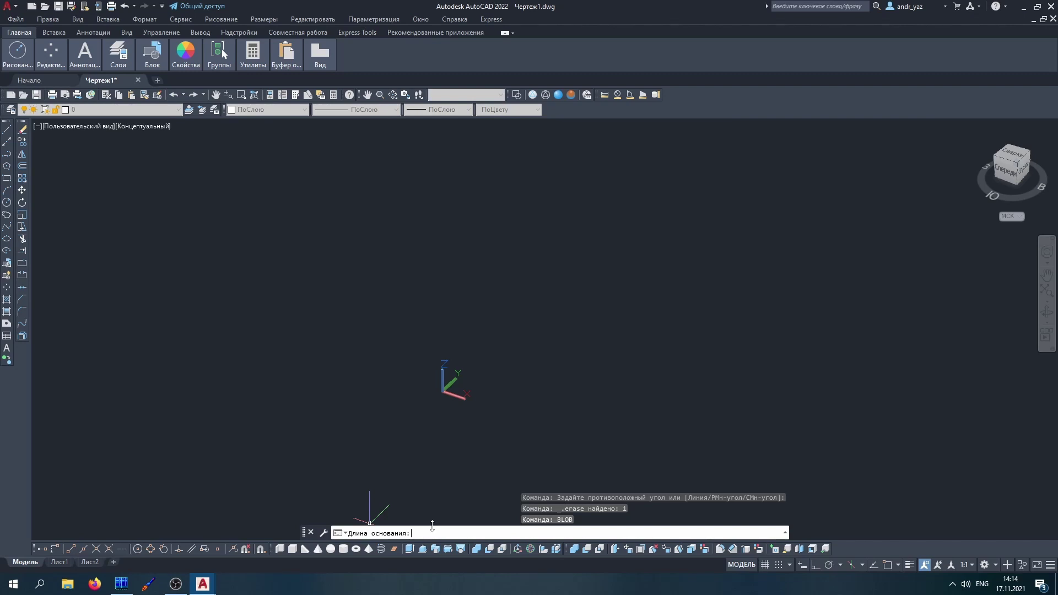
{"action": "type", "text": "50"}
{"action": "key", "text": "Return"}
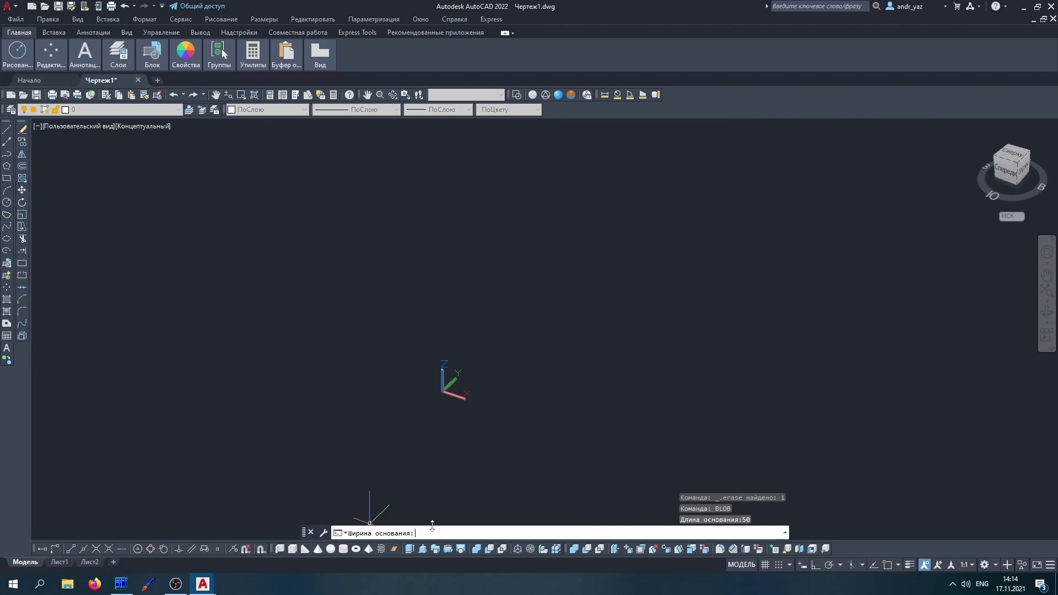
{"action": "type", "text": "40"}
{"action": "key", "text": "Return"}
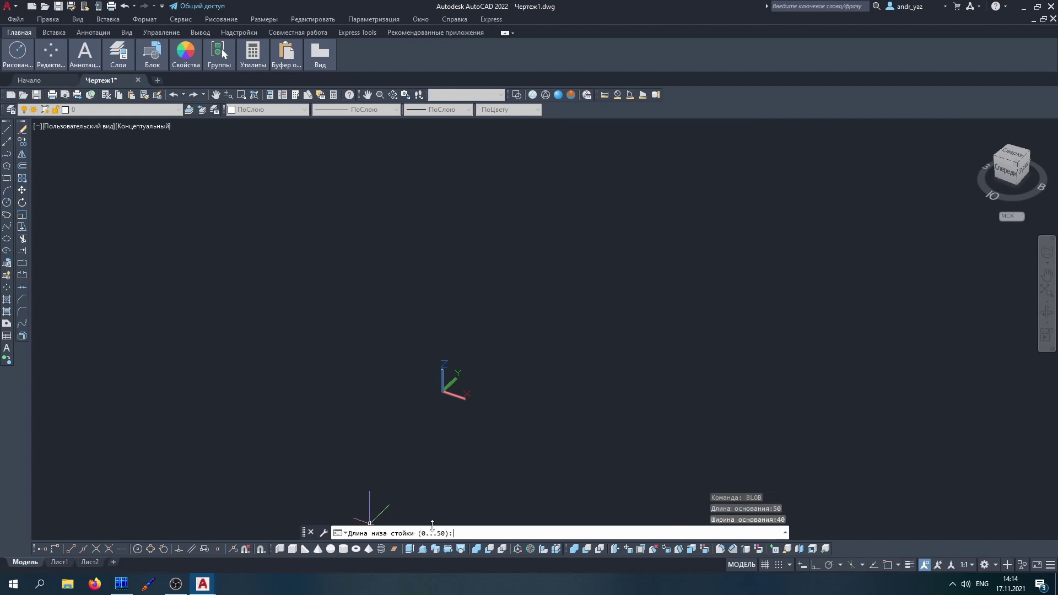
{"action": "type", "text": "10"}
{"action": "key", "text": "Return"}
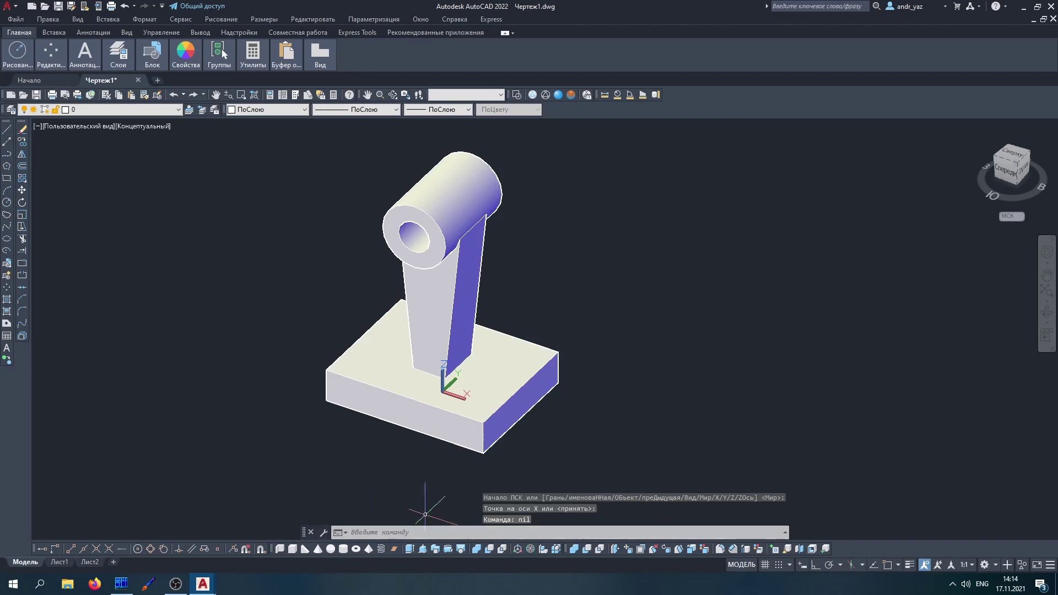
Step: Erase the new bracket and bring up the open program windows
{"action": "left_click", "coordinate": [662, 461]}
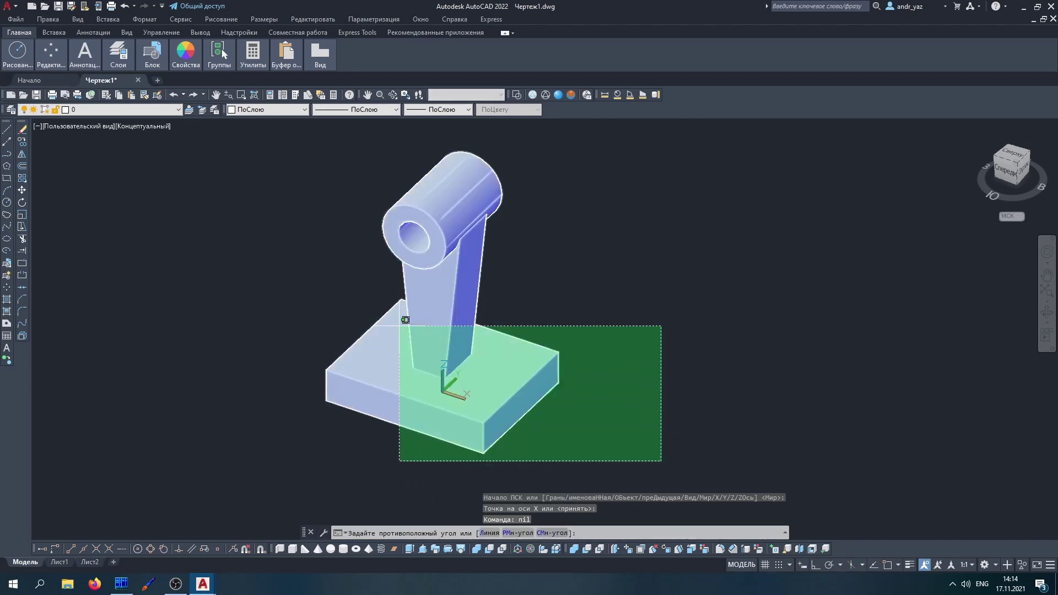
{"action": "left_click", "coordinate": [322, 172]}
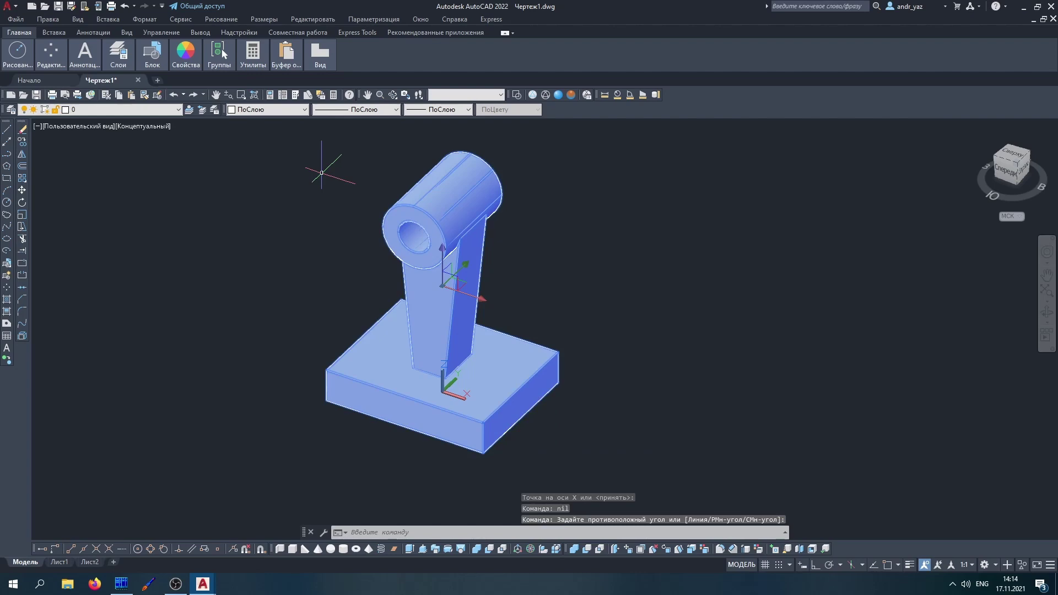
{"action": "key", "text": "Delete"}
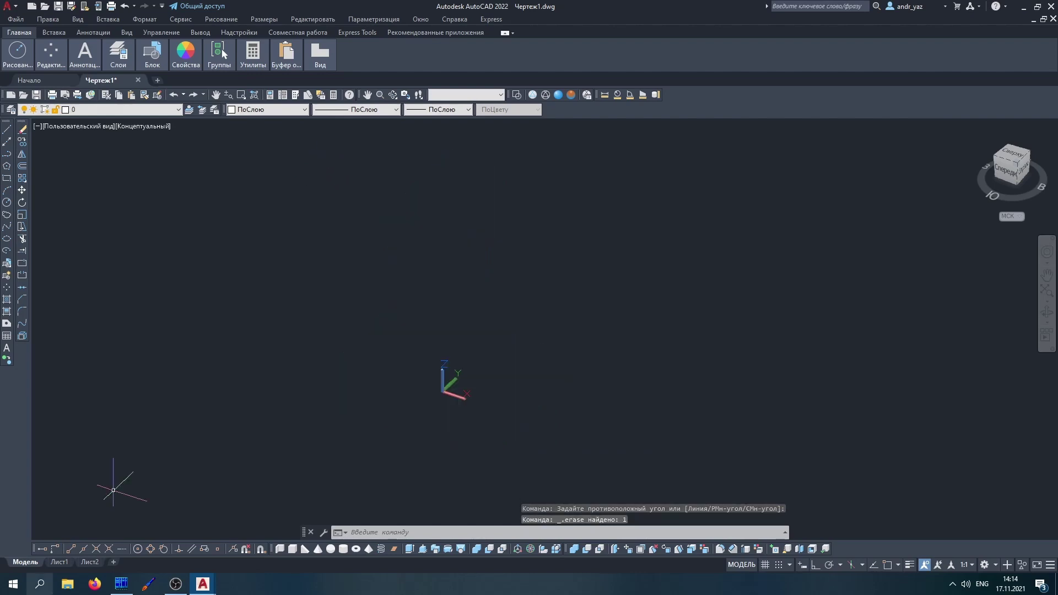
{"action": "left_click", "coordinate": [203, 584]}
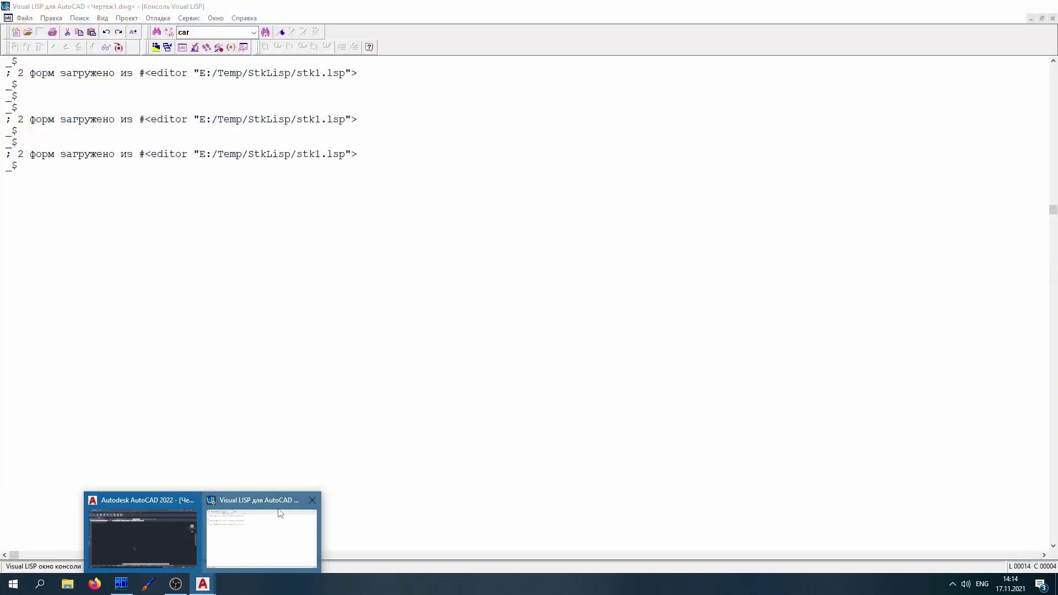
Step: Switch to Visual LISP and pick stk1.lsp from the Окно menu to edit its code
{"action": "left_click", "coordinate": [279, 514]}
{"action": "left_click", "coordinate": [189, 18]}
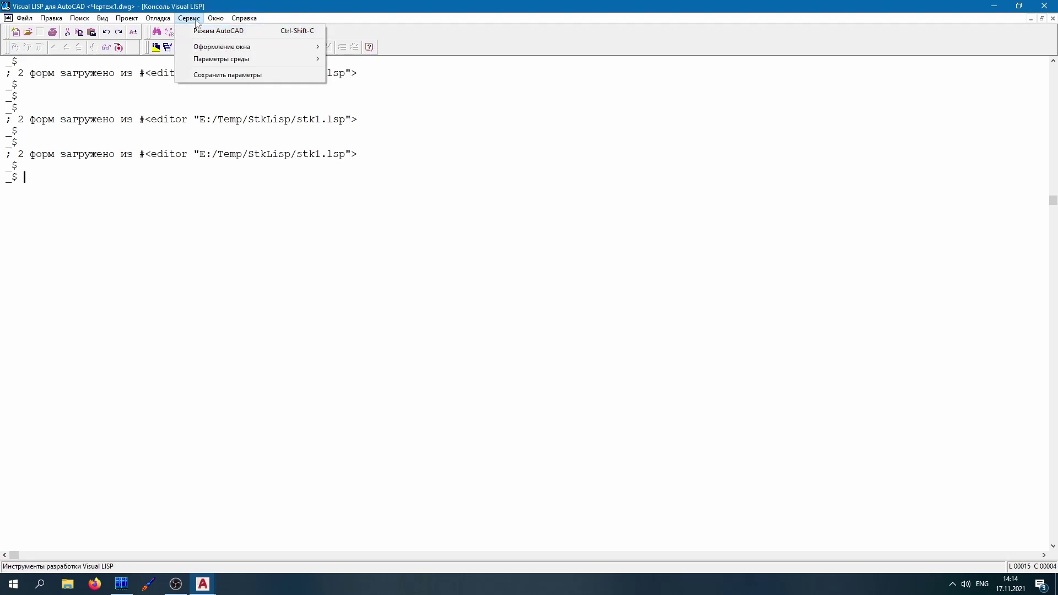
{"action": "mouse_move", "coordinate": [215, 18]}
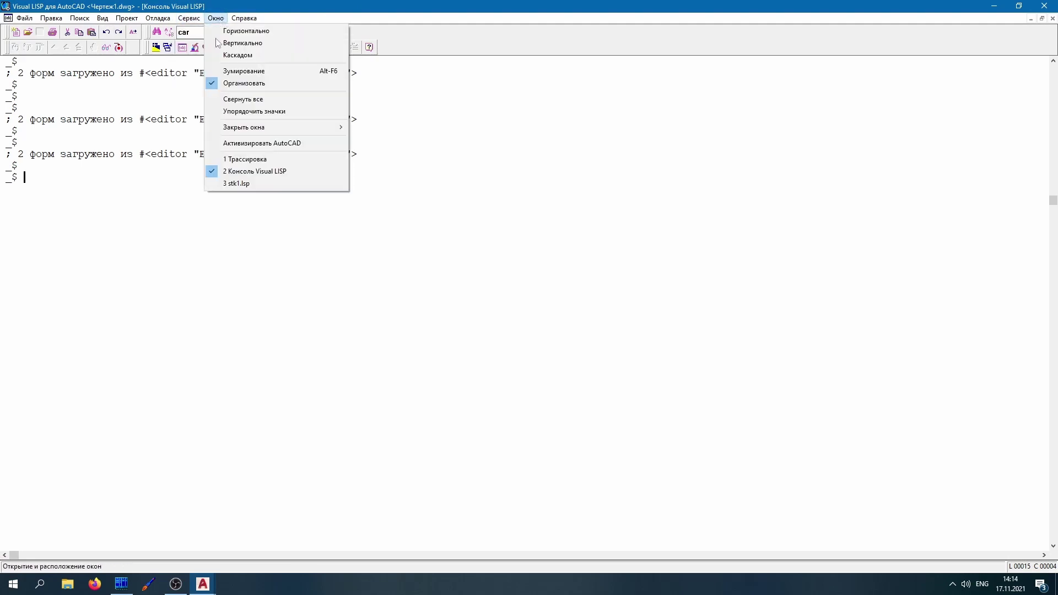
{"action": "left_click", "coordinate": [237, 184]}
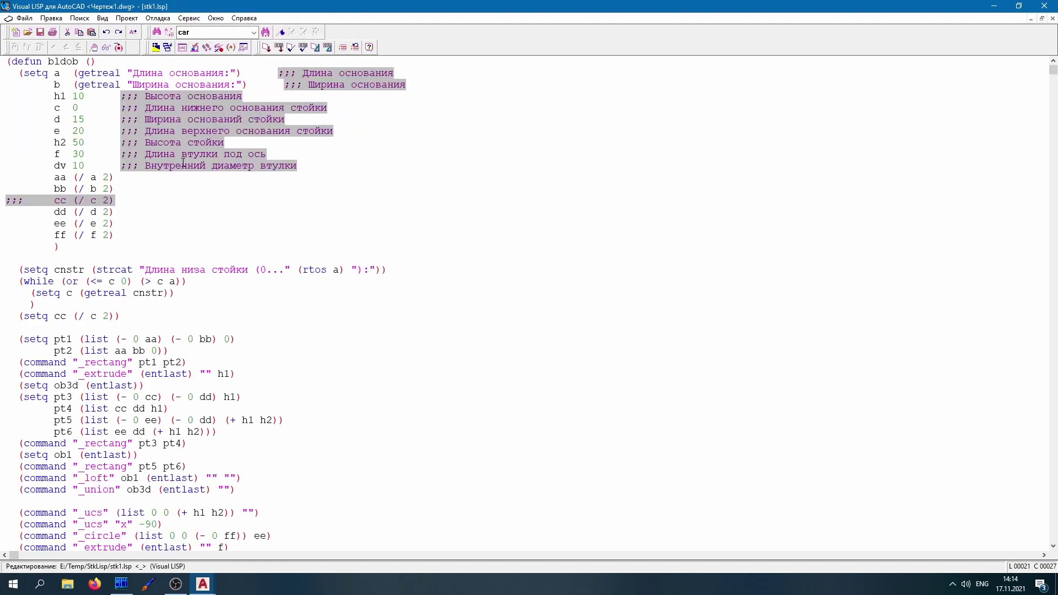
{"action": "left_click", "coordinate": [158, 257]}
Step: Copy the cnstr/while length-prompt block and paste a duplicate below it
{"action": "left_click_drag", "start_coordinate": [45, 303], "coordinate": [20, 290]}
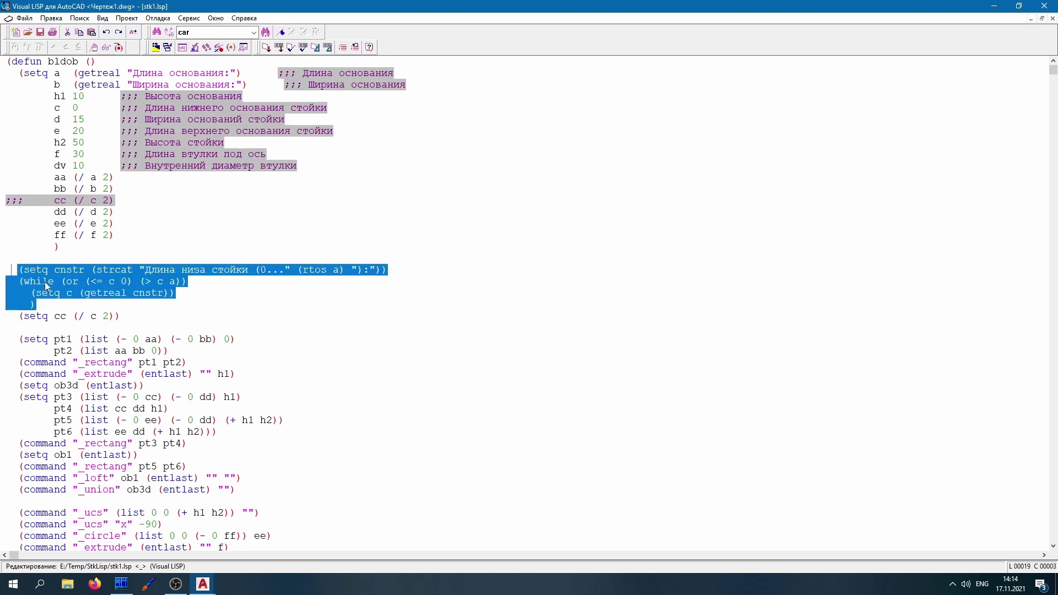
{"action": "right_click", "coordinate": [46, 283]}
{"action": "left_click", "coordinate": [70, 302]}
{"action": "left_click", "coordinate": [127, 303]}
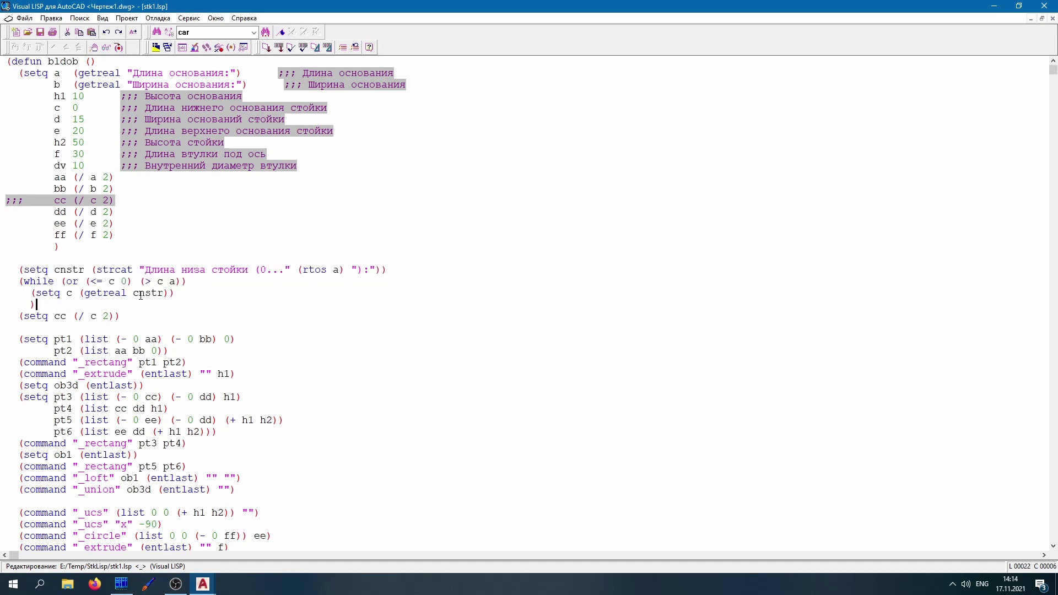
{"action": "key", "text": "Return"}
{"action": "key", "text": "ctrl+v"}
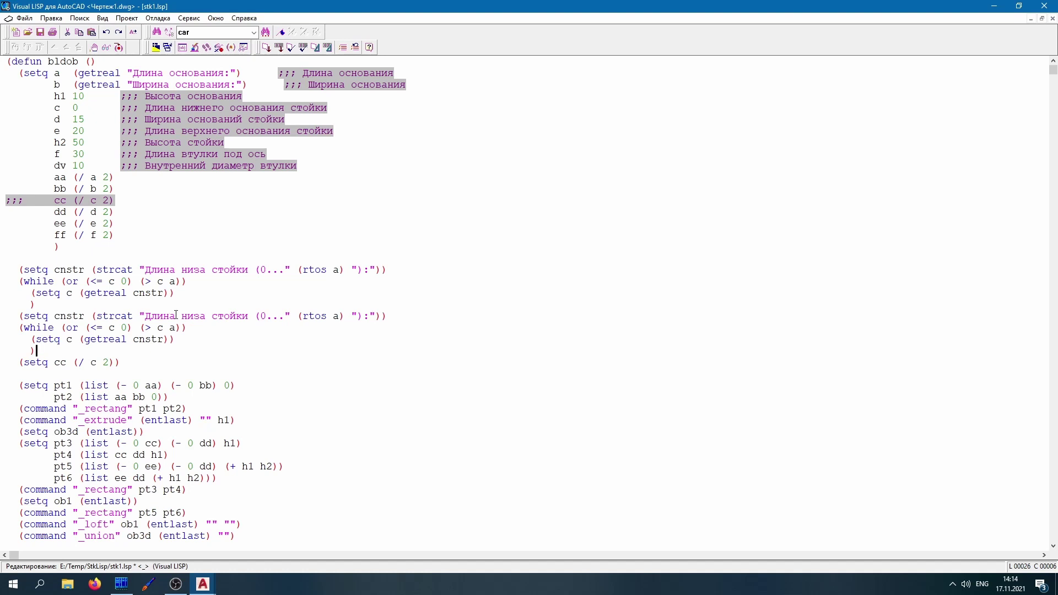
Step: In the copied prompt, change Длина to Ширина and (rtos a) to (rtos b)
{"action": "left_click_drag", "start_coordinate": [177, 315], "coordinate": [144, 316]}
{"action": "key", "text": "alt+shift"}
{"action": "type", "text": "Ширин"}
{"action": "type", "text": "а"}
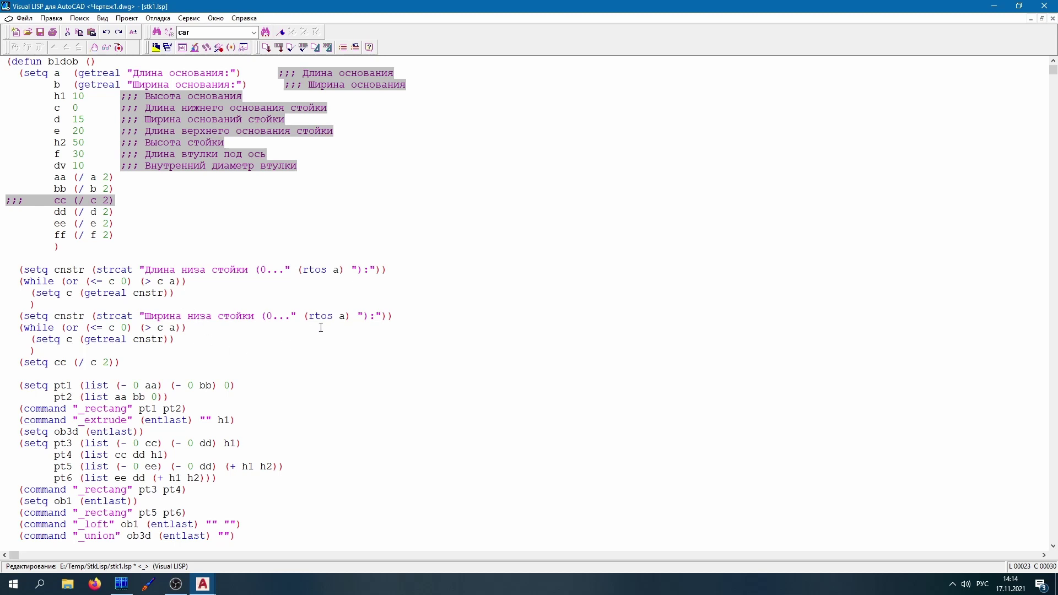
{"action": "double_click", "coordinate": [342, 316]}
{"action": "key", "text": "alt+shift"}
{"action": "type", "text": "b"}
Step: Change the copied loop's variable from c to d in both checks and the assignment
{"action": "double_click", "coordinate": [112, 328]}
{"action": "type", "text": "c"}
{"action": "double_click", "coordinate": [112, 327]}
{"action": "type", "text": "d"}
{"action": "double_click", "coordinate": [160, 328]}
{"action": "type", "text": "d"}
{"action": "double_click", "coordinate": [71, 339]}
{"action": "type", "text": "d"}
Step: Set d's default from 15 to 0 and make the upper-limit check (> d b)
{"action": "double_click", "coordinate": [77, 120]}
{"action": "type", "text": "0"}
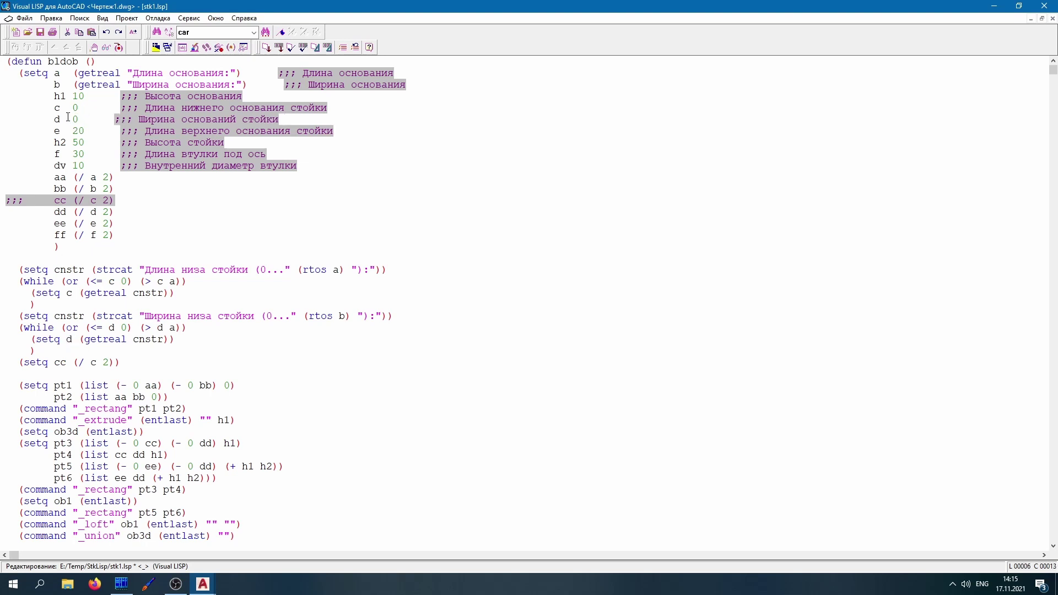
{"action": "key", "text": "Tab"}
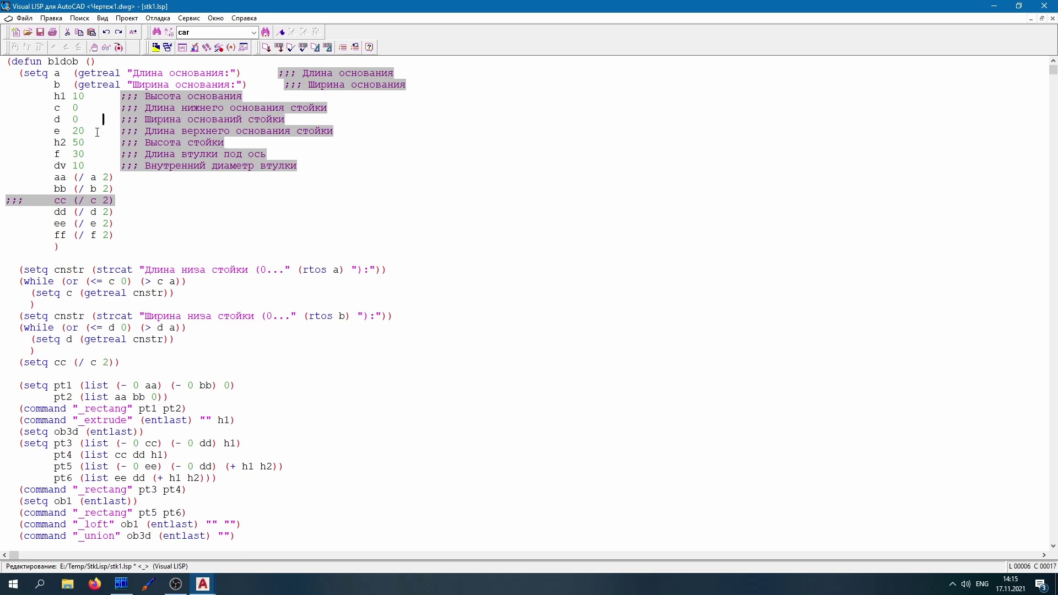
{"action": "double_click", "coordinate": [172, 327]}
{"action": "type", "text": "b"}
Step: Put the cc line's closing parenthesis on its own line and comment out the early dd line with ;;;
{"action": "left_click", "coordinate": [120, 362]}
{"action": "key", "text": "Return"}
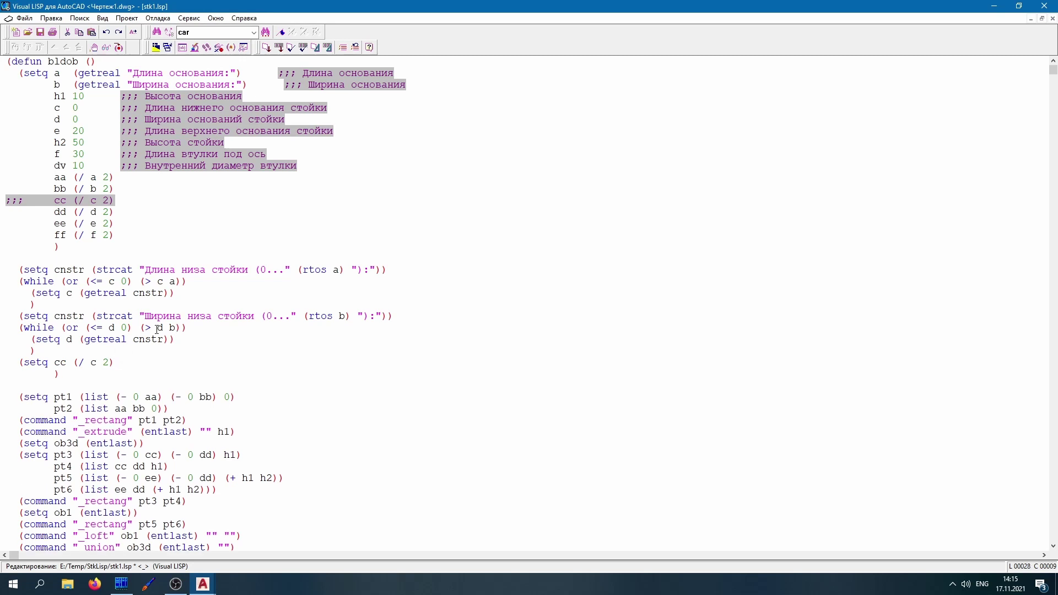
{"action": "left_click_drag", "start_coordinate": [130, 215], "coordinate": [57, 214]}
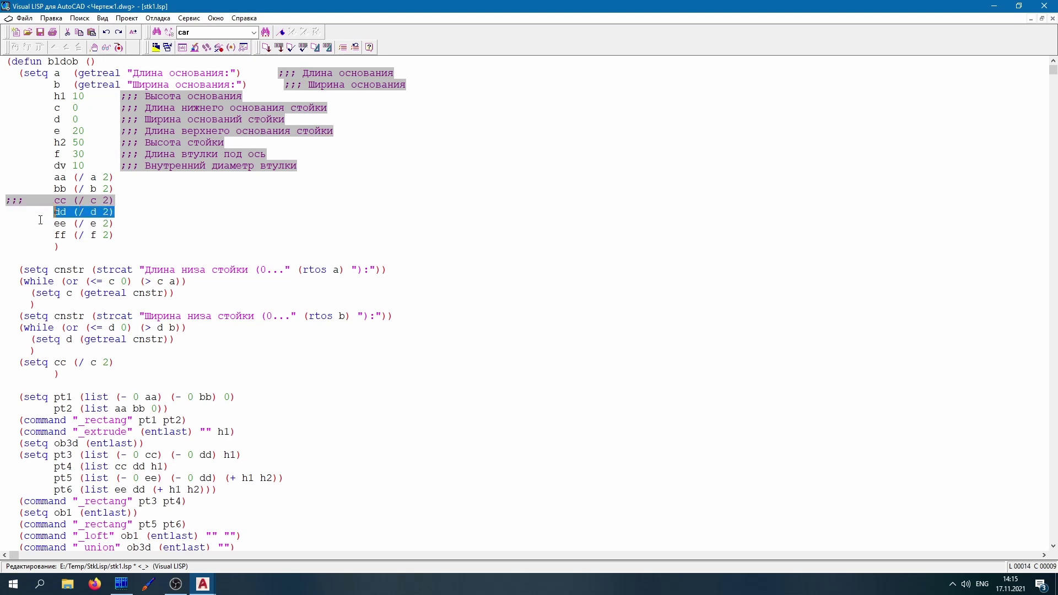
{"action": "left_click", "coordinate": [10, 212]}
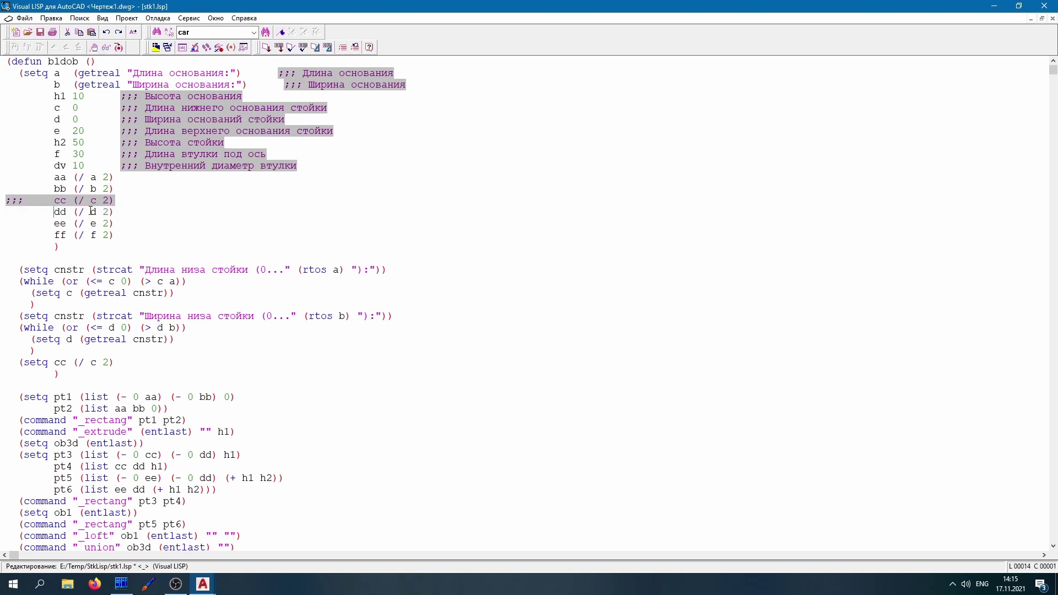
{"action": "type", "text": ";;;"}
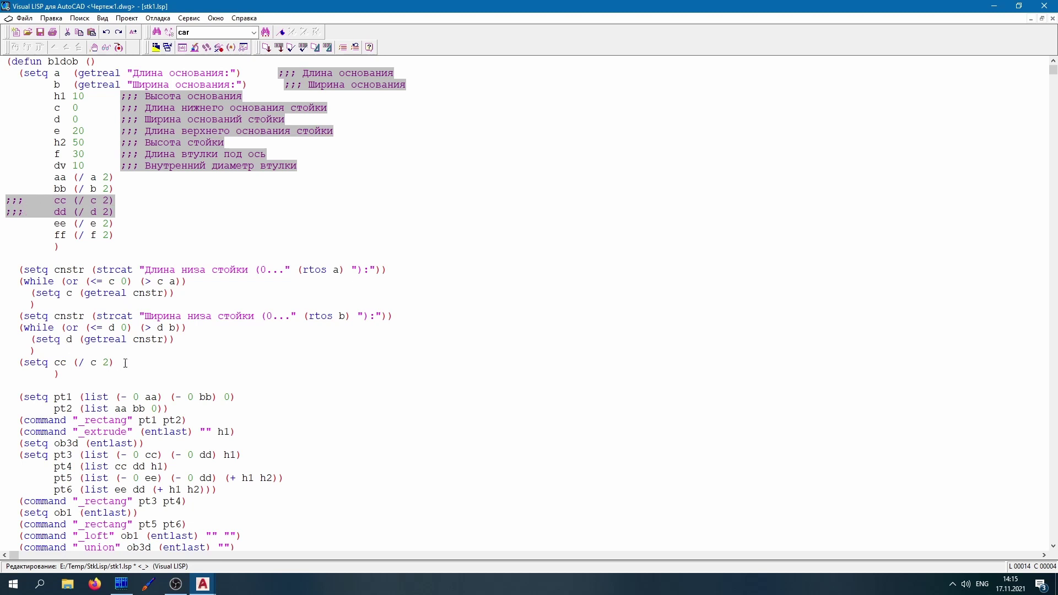
Step: Add dd (/ d 2) on a new line under the (setq cc (/ c 2) calculation
{"action": "left_click", "coordinate": [125, 363]}
{"action": "key", "text": "Return"}
{"action": "key", "text": "ctrl+v"}
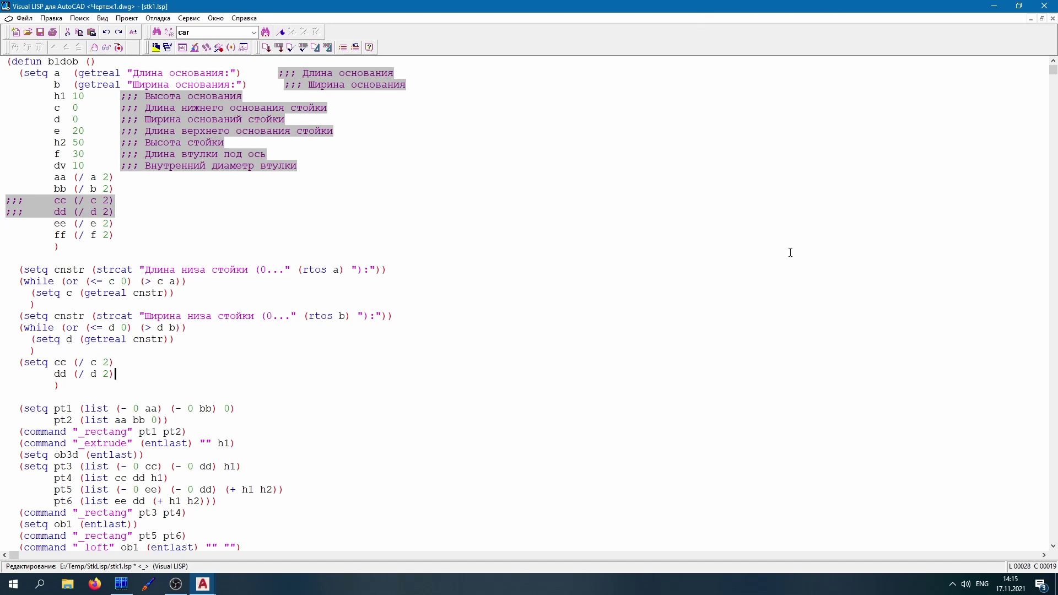
Step: Load the edited code into AutoCAD and return to the drawing
{"action": "left_click", "coordinate": [196, 18]}
{"action": "left_click", "coordinate": [208, 43]}
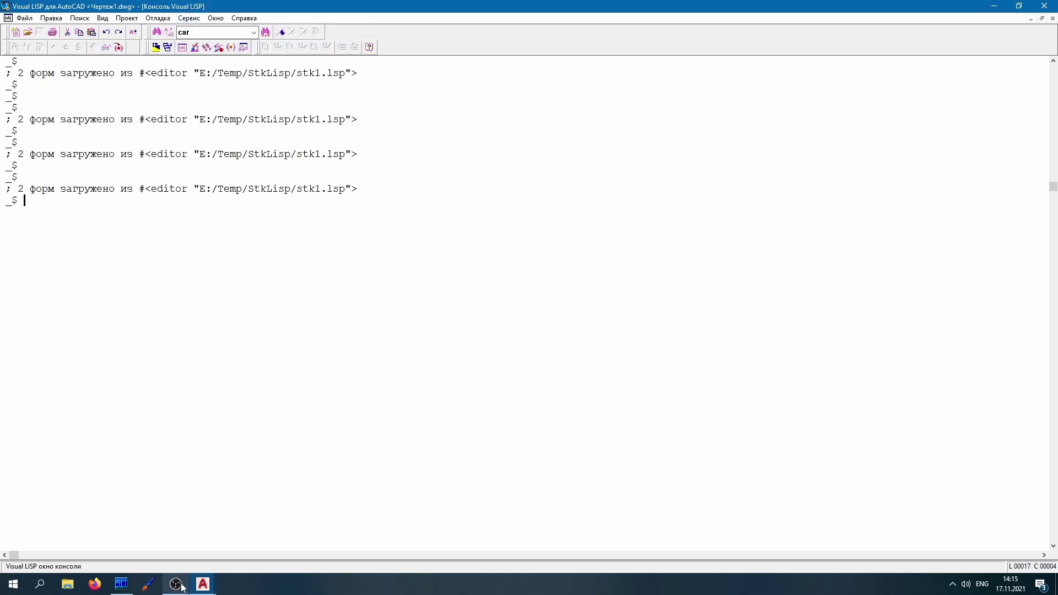
{"action": "mouse_move", "coordinate": [203, 584]}
{"action": "left_click", "coordinate": [157, 549]}
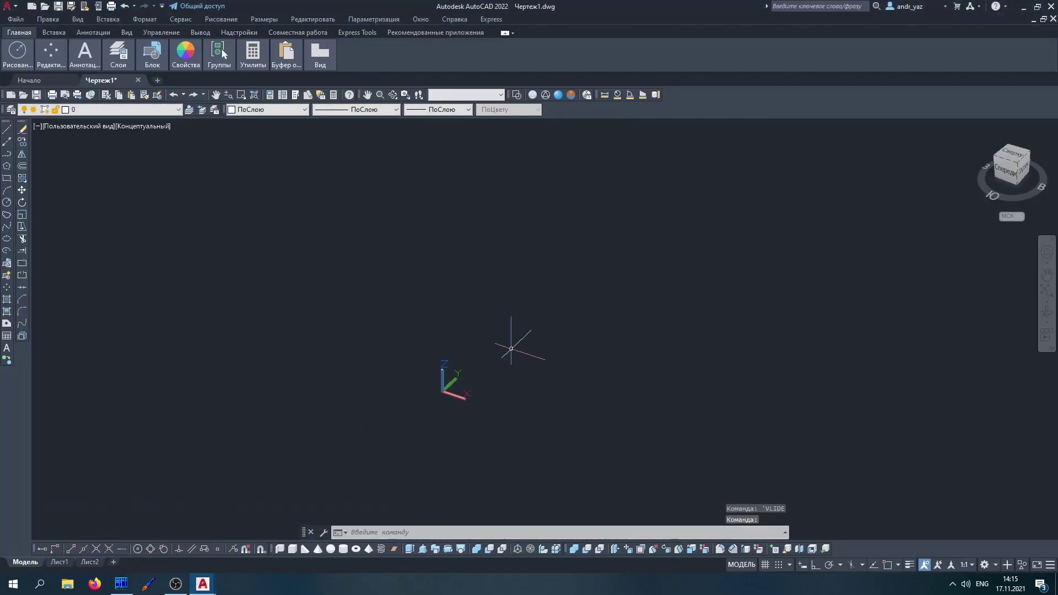
Step: Run BLOB entering base 60 by 40, post bottom length 50 and width 10
{"action": "type", "text": "стереть"}
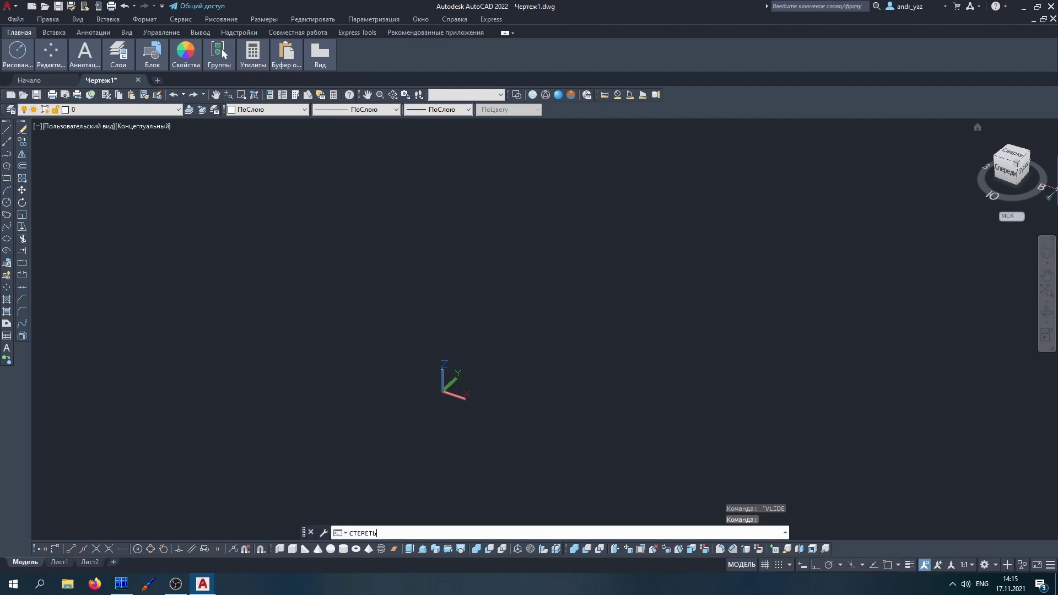
{"action": "type", "text": "BLOB"}
{"action": "key", "text": "Return"}
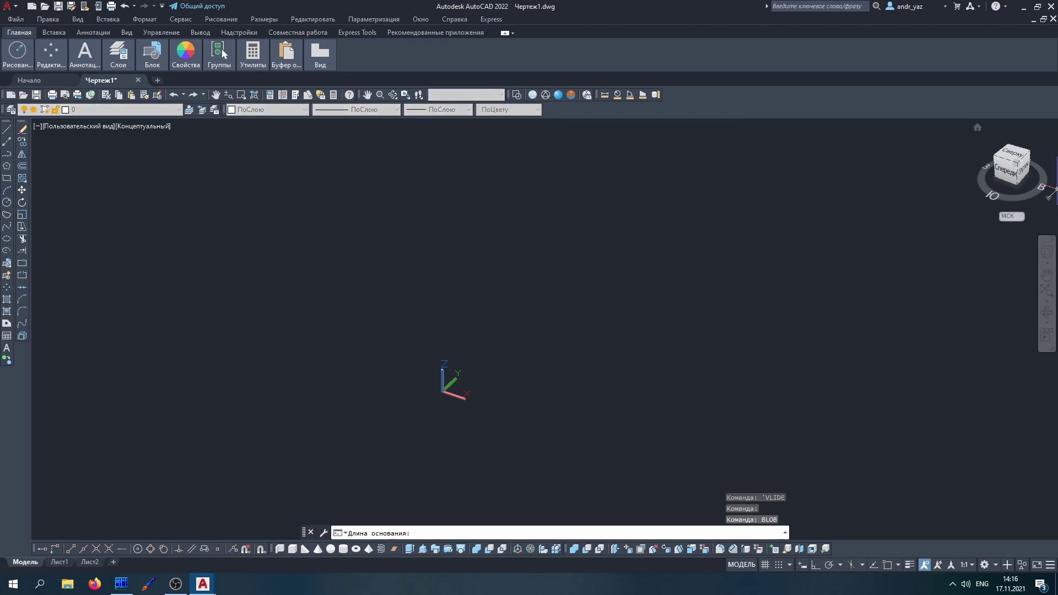
{"action": "type", "text": "60"}
{"action": "key", "text": "Return"}
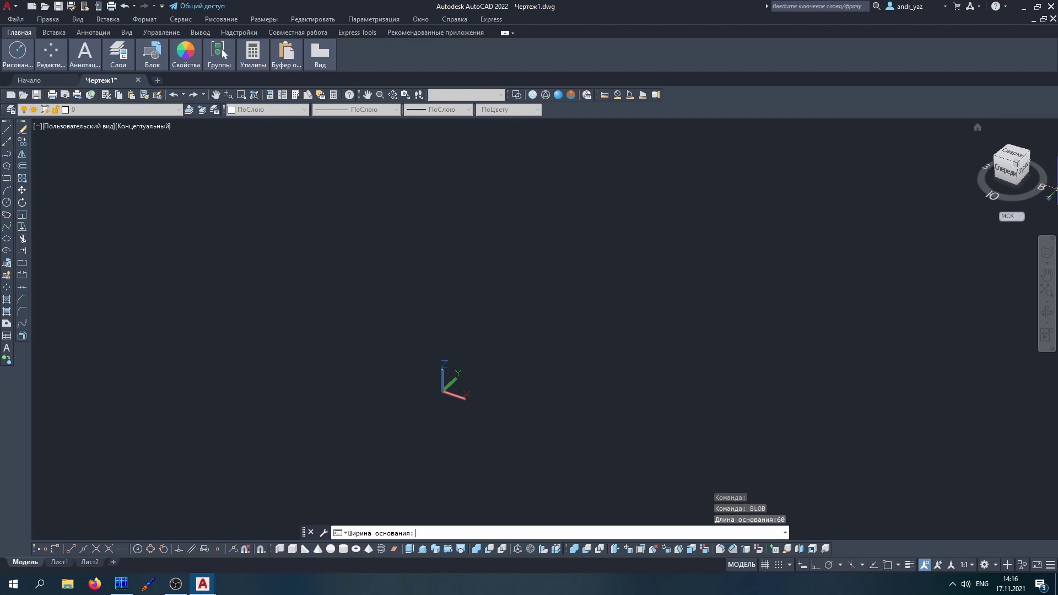
{"action": "type", "text": "40"}
{"action": "key", "text": "Return"}
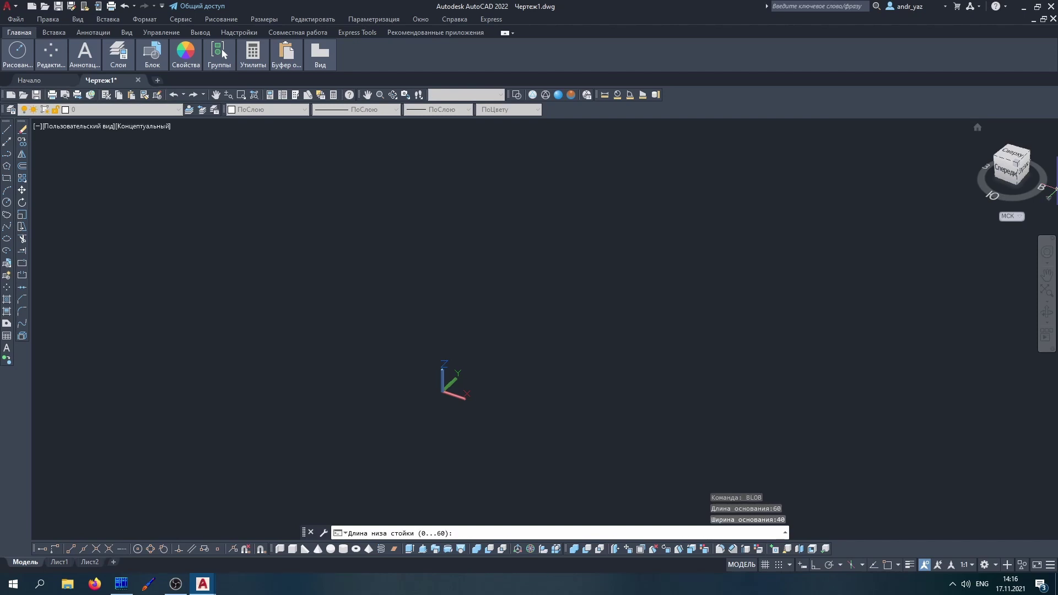
{"action": "type", "text": "50"}
{"action": "key", "text": "Return"}
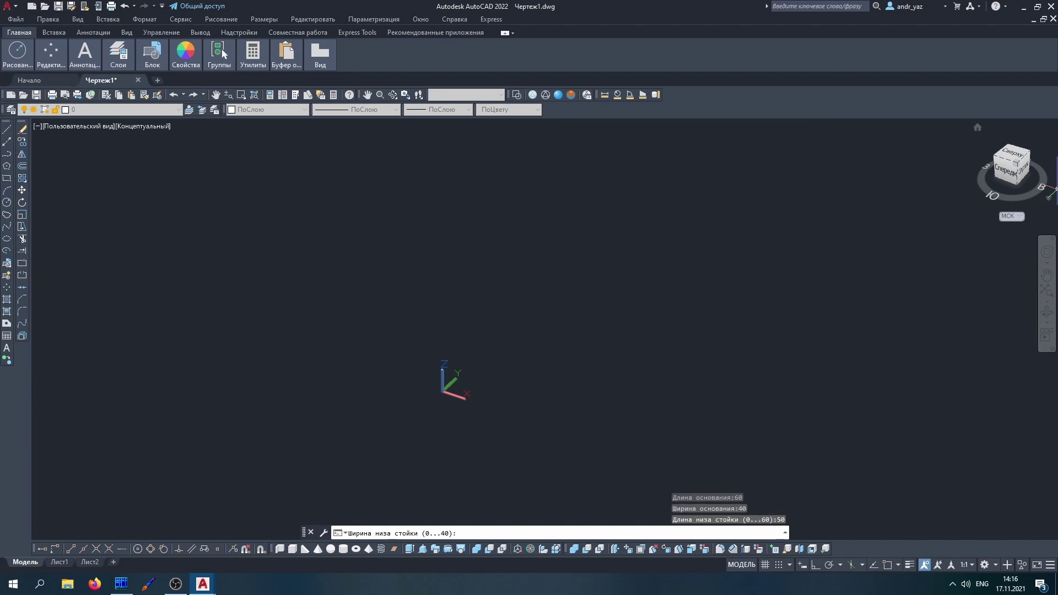
{"action": "type", "text": "10"}
{"action": "key", "text": "Return"}
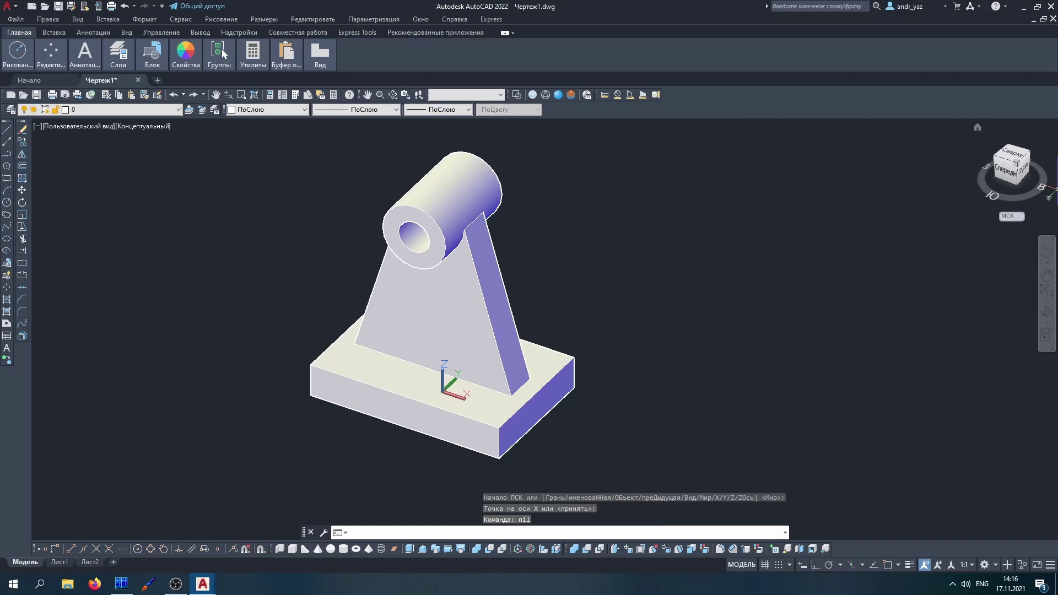
Step: Window-select and delete the current bracket
{"action": "left_click", "coordinate": [679, 440]}
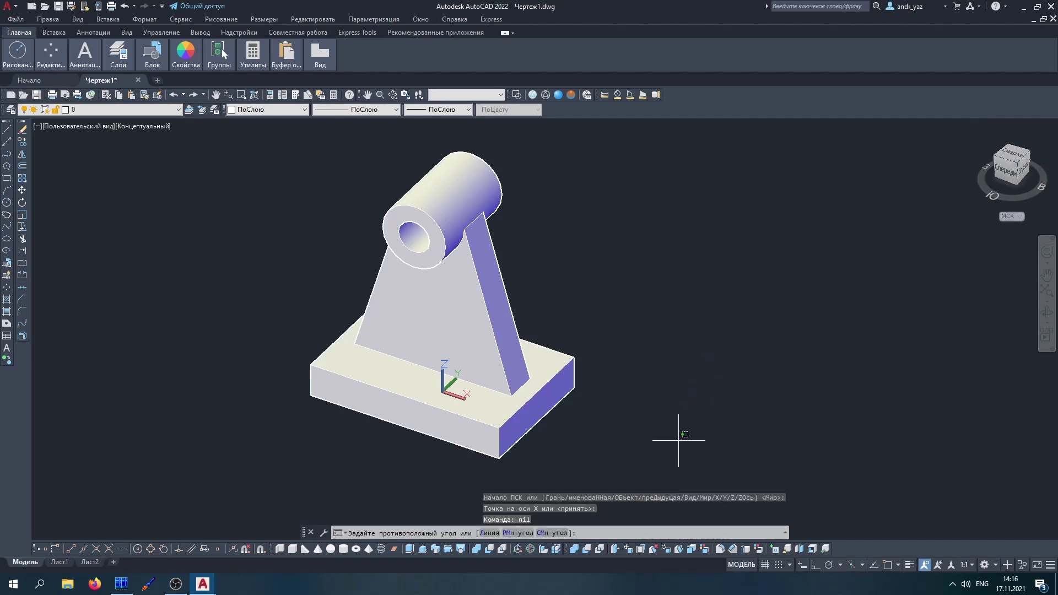
{"action": "left_click", "coordinate": [331, 188]}
{"action": "key", "text": "Delete"}
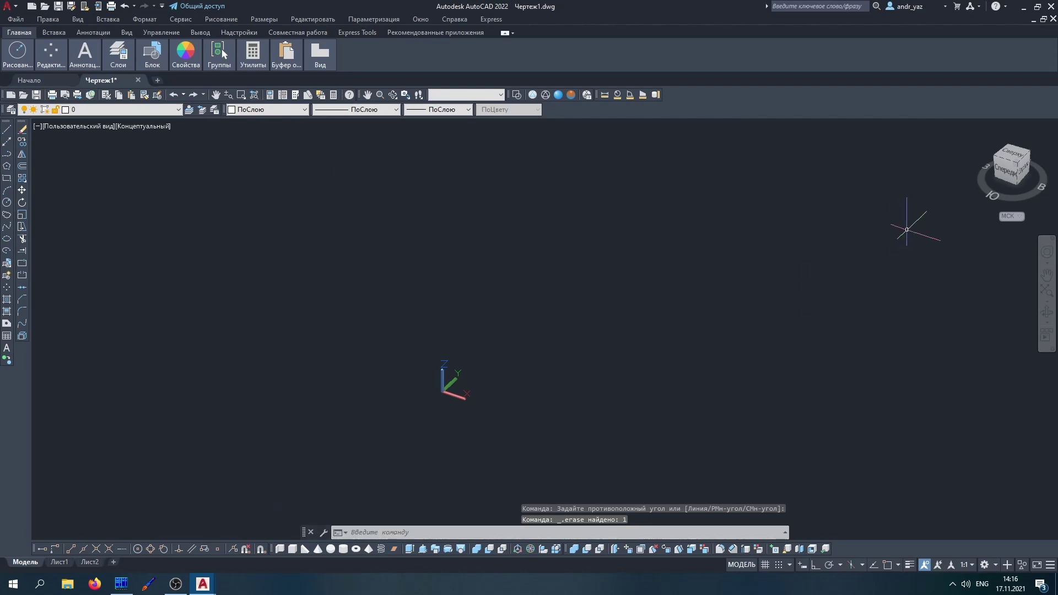
Step: Run BLOB with base 60 by 40 and post bottom 15 long, 2 wide
{"action": "type", "text": "blob"}
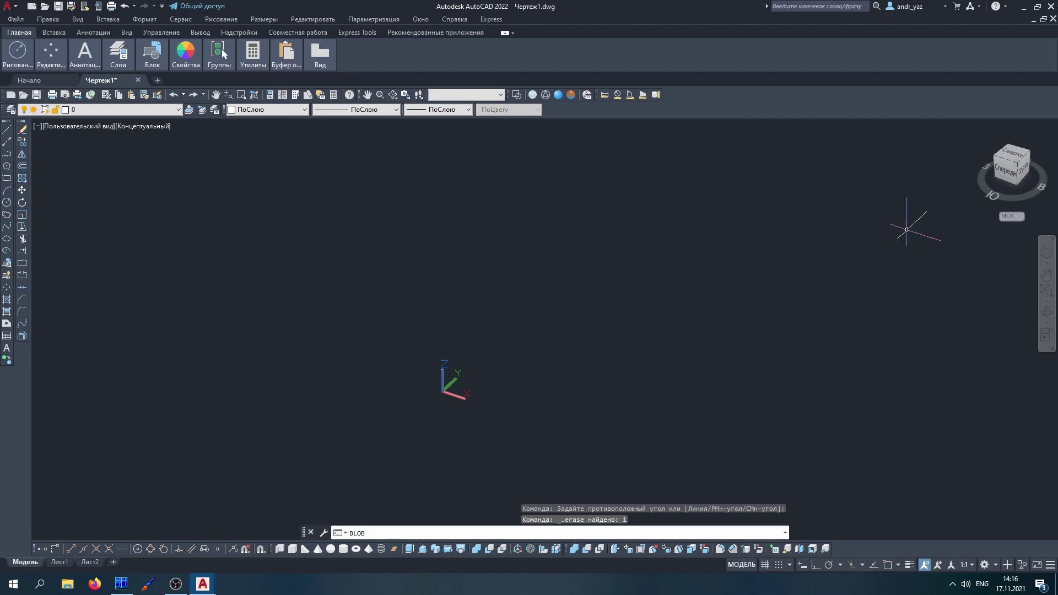
{"action": "key", "text": "Return"}
{"action": "type", "text": "60"}
{"action": "key", "text": "Return"}
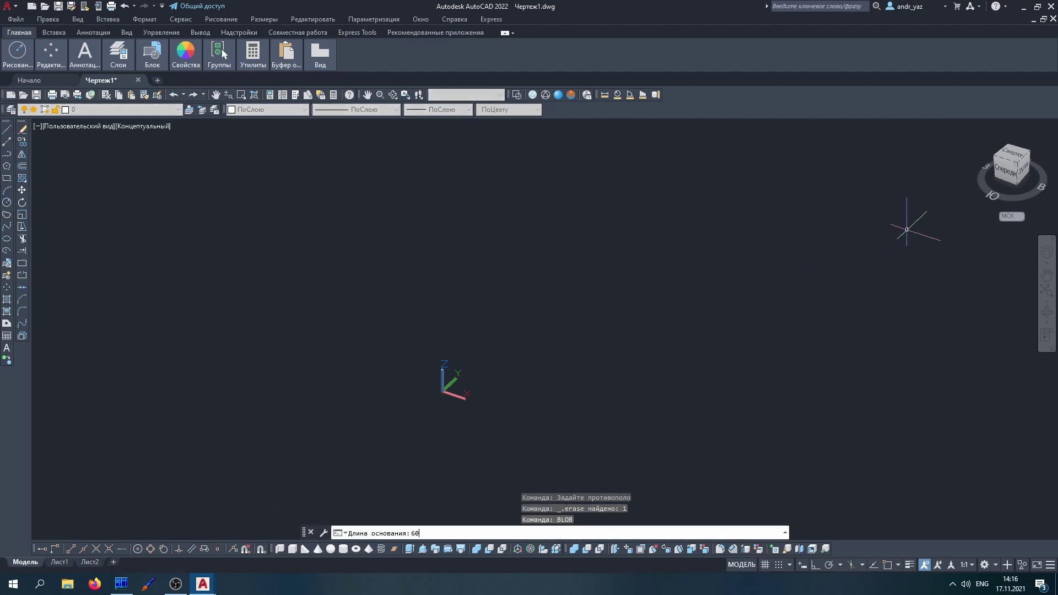
{"action": "type", "text": "40"}
{"action": "key", "text": "Return"}
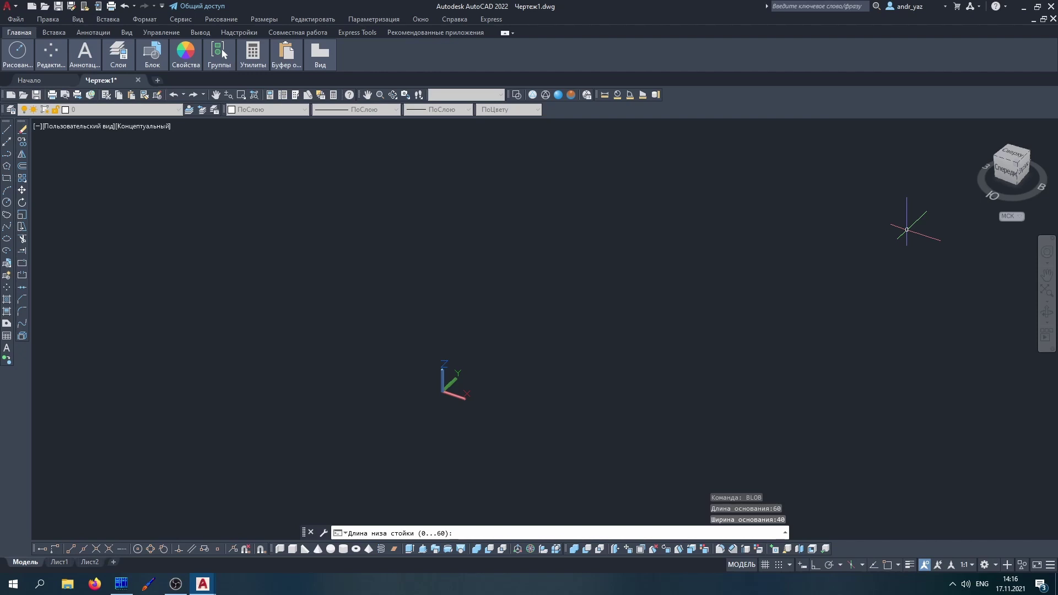
{"action": "type", "text": "15"}
{"action": "key", "text": "Return"}
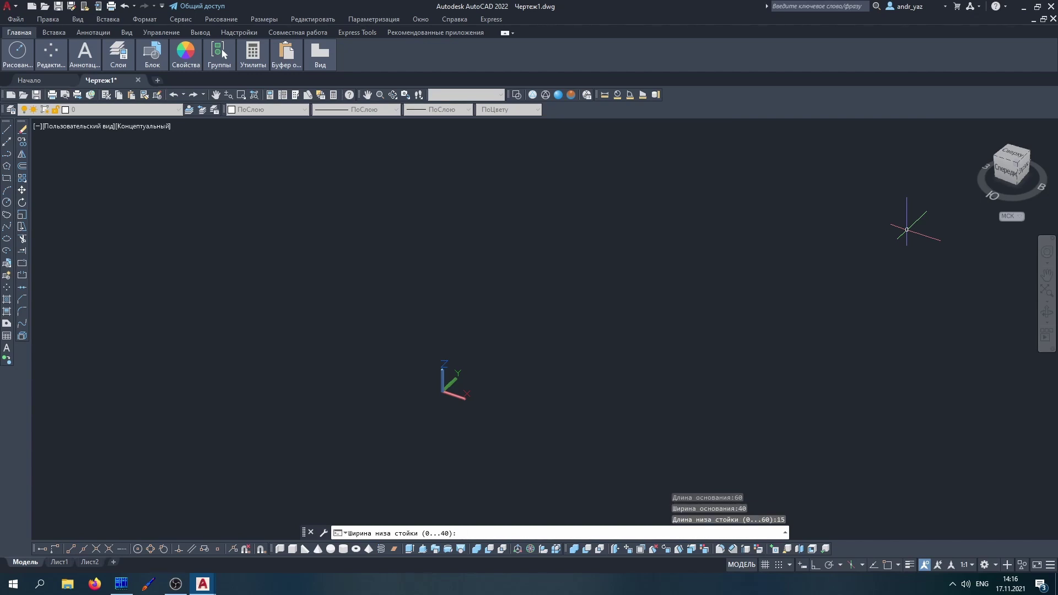
{"action": "type", "text": "2"}
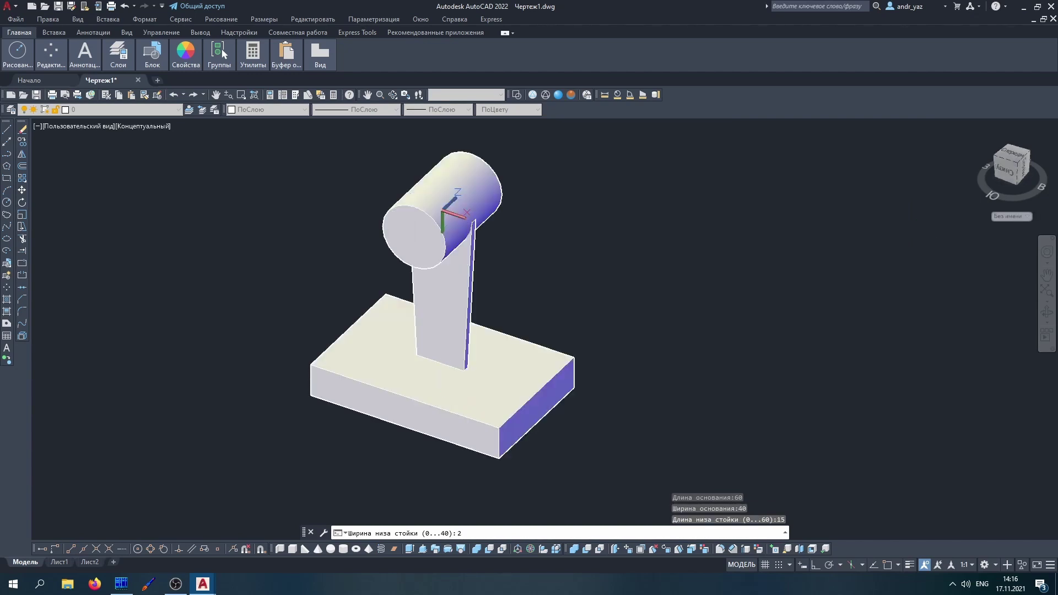
{"action": "key", "text": "Return"}
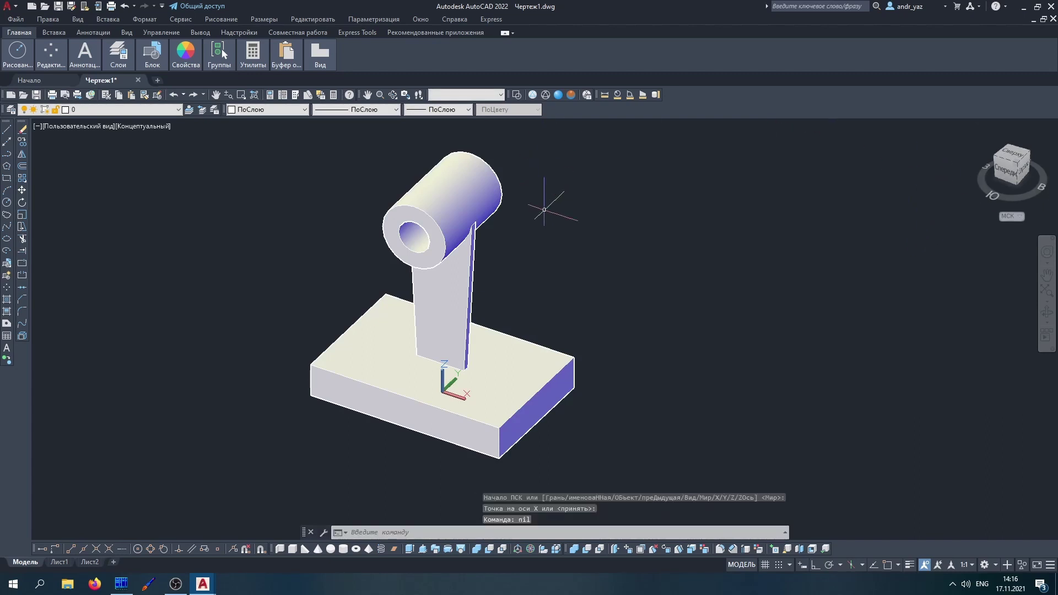
Step: Window-select and delete the newly built bracket
{"action": "left_click", "coordinate": [579, 473]}
{"action": "left_click", "coordinate": [292, 240]}
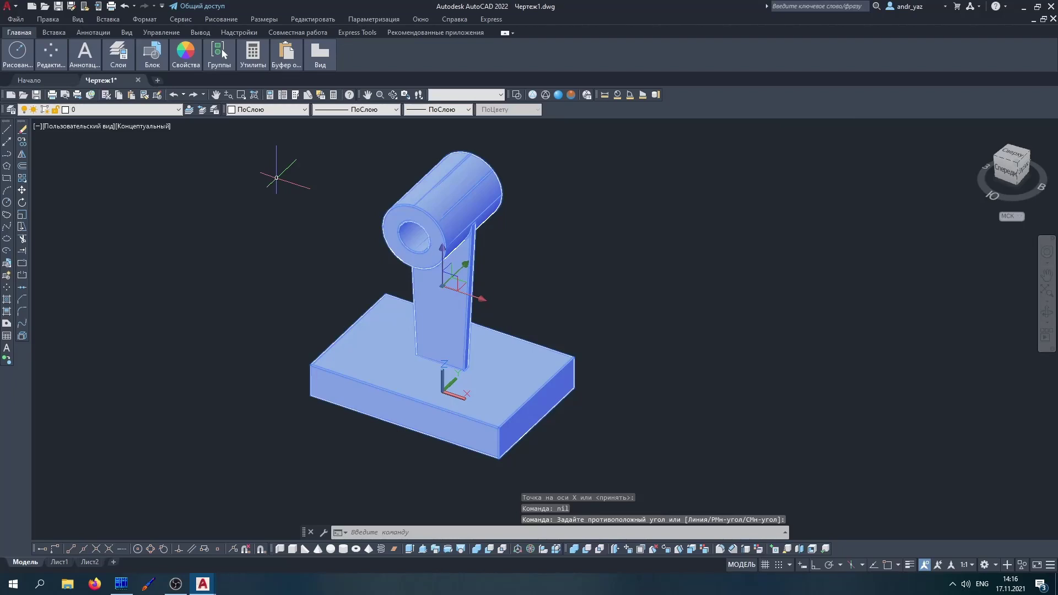
{"action": "key", "text": "Delete"}
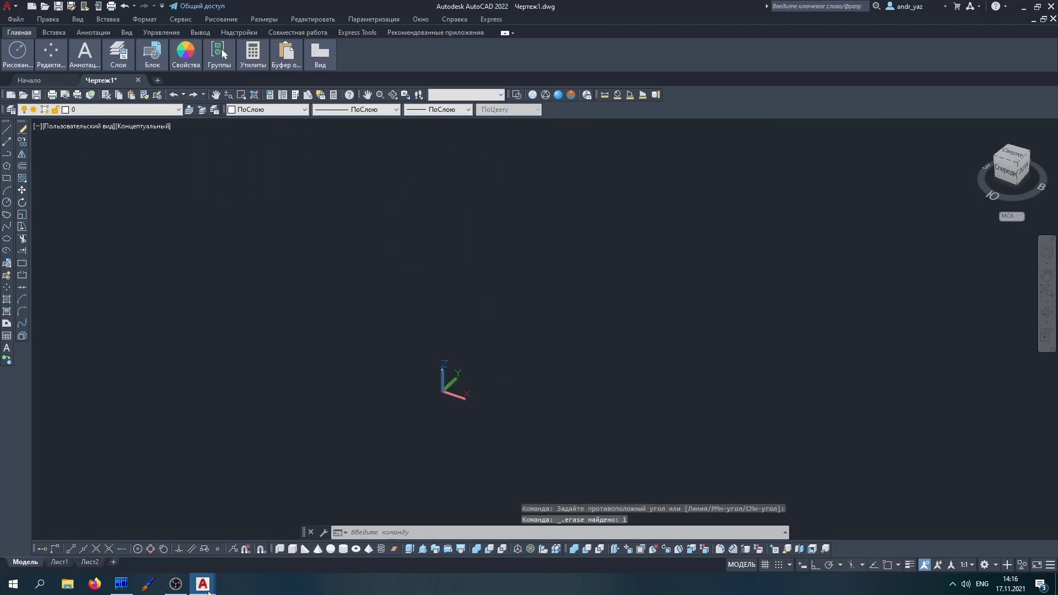
Step: Switch to Visual LISP and choose stk1.lsp from the Окно menu
{"action": "mouse_move", "coordinate": [203, 584]}
{"action": "left_click", "coordinate": [218, 546]}
{"action": "left_click", "coordinate": [188, 18]}
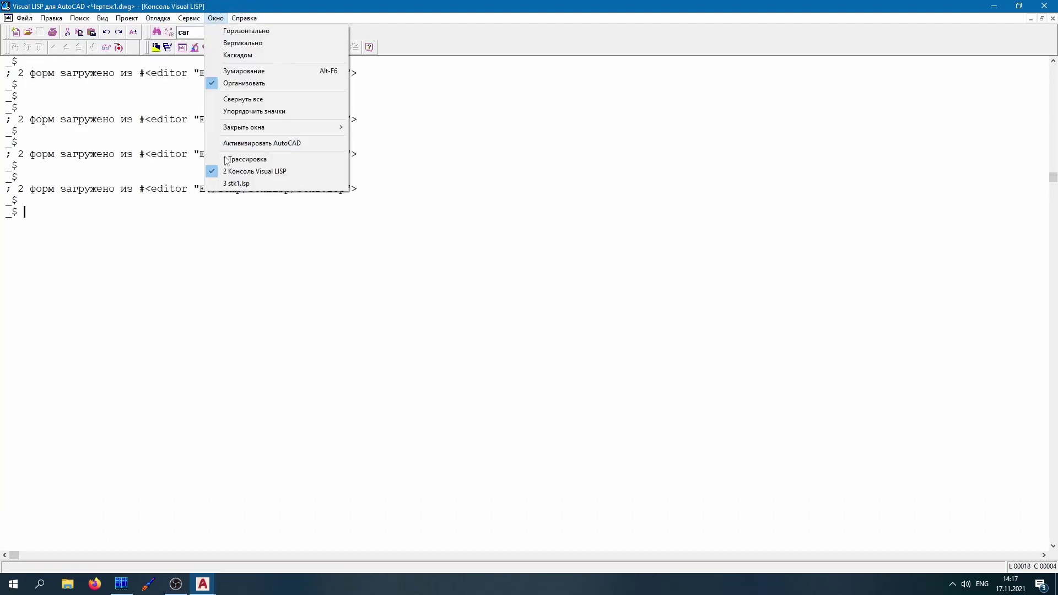
{"action": "left_click", "coordinate": [241, 186]}
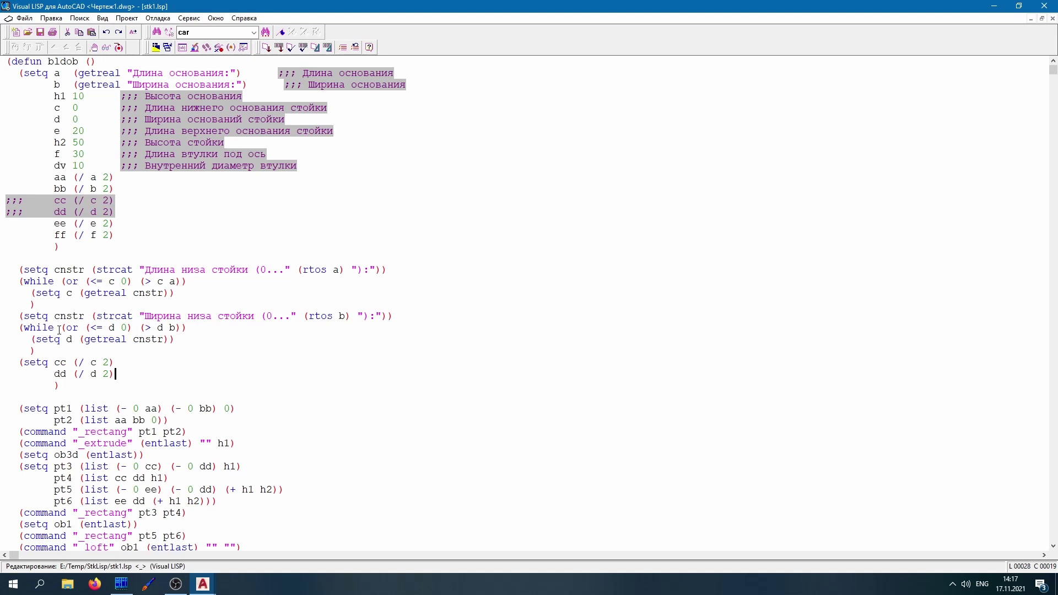
{"action": "left_click_drag", "start_coordinate": [59, 329], "coordinate": [188, 331]}
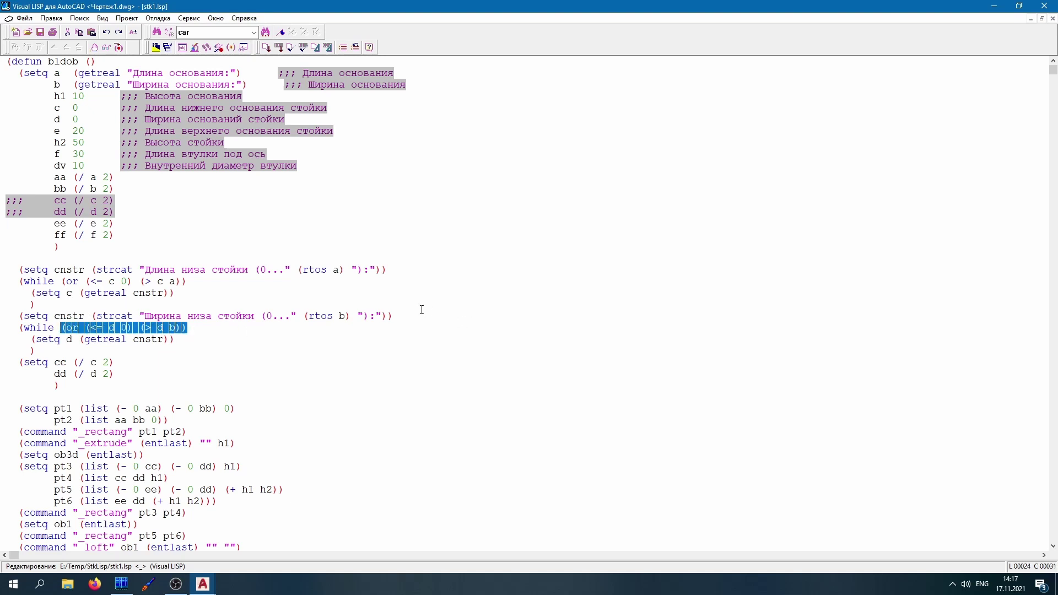
{"action": "left_click", "coordinate": [212, 327]}
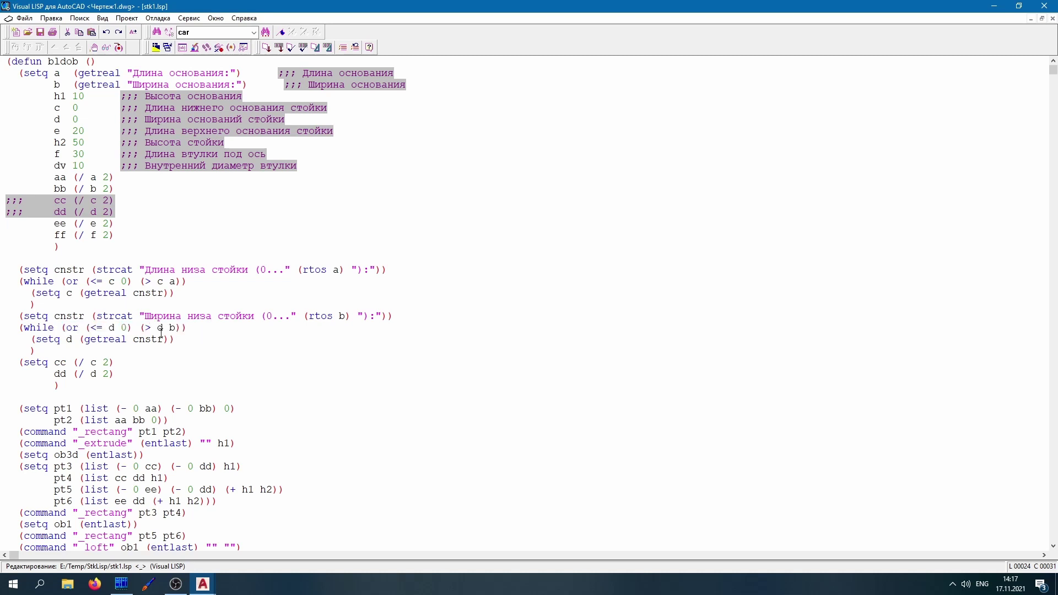
{"action": "left_click_drag", "start_coordinate": [79, 329], "coordinate": [61, 329]}
{"action": "left_click", "coordinate": [79, 328]}
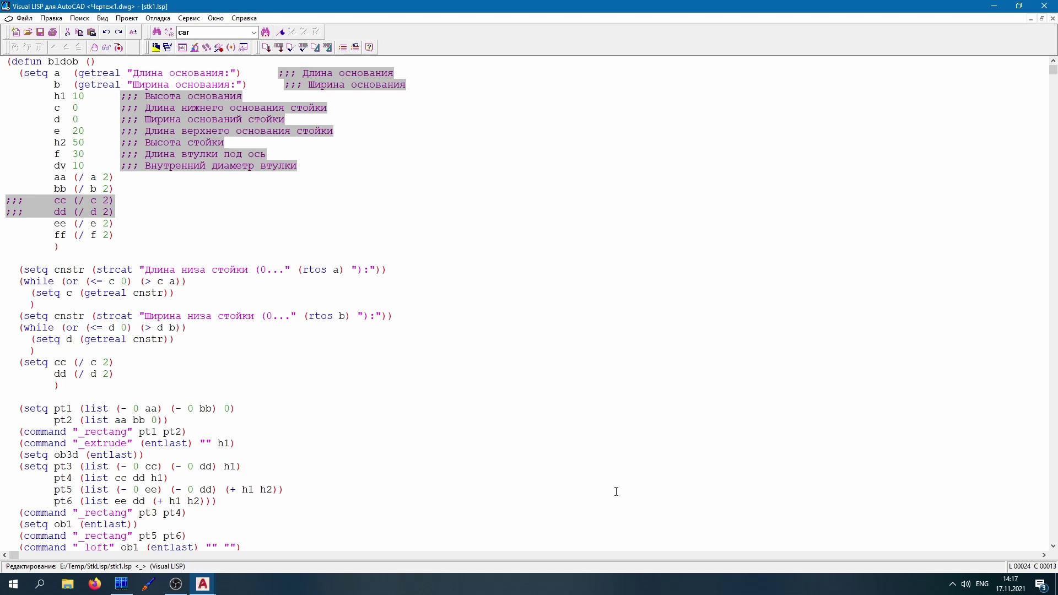